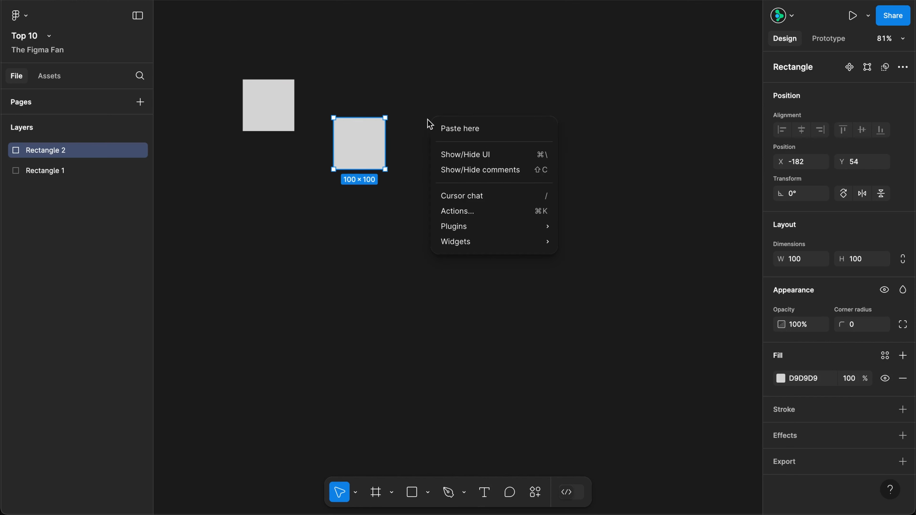
Paste three more copies of the square in a loose row to the right of the second square
left_click(438, 129)
right_click(505, 130)
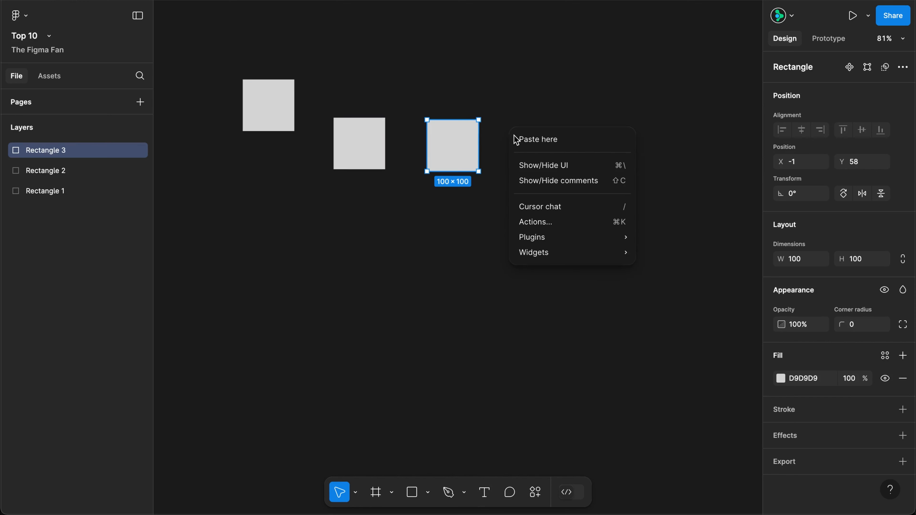
left_click(522, 139)
right_click(610, 135)
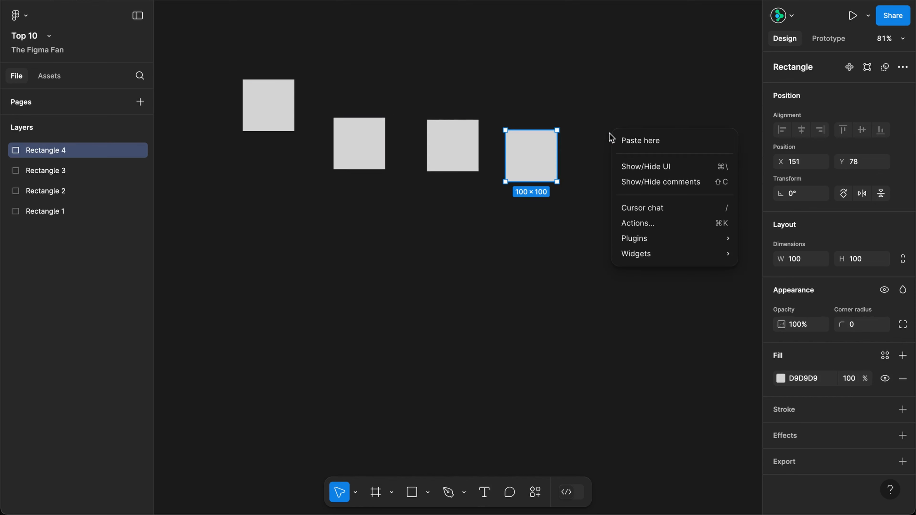
left_click(623, 141)
Align the top edges of all five squares and distribute their horizontal spacing evenly
key("super+a")
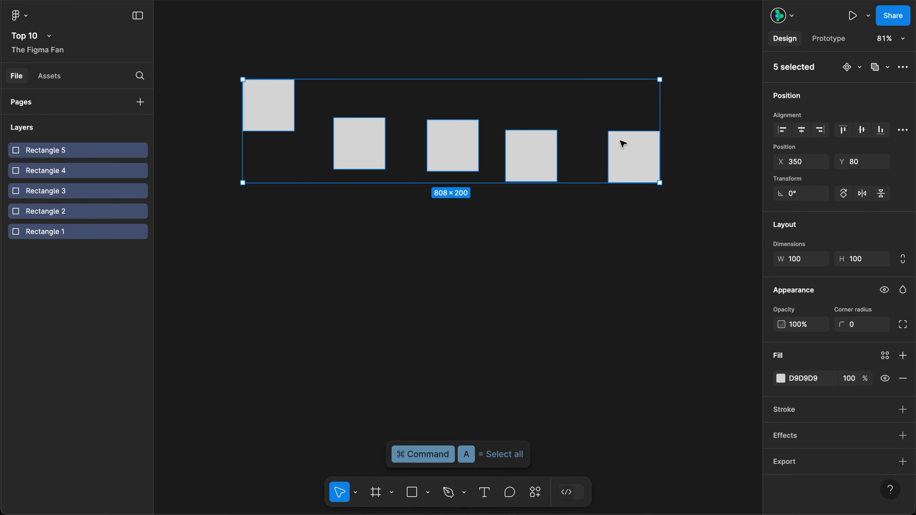
left_click(843, 130)
left_click(902, 130)
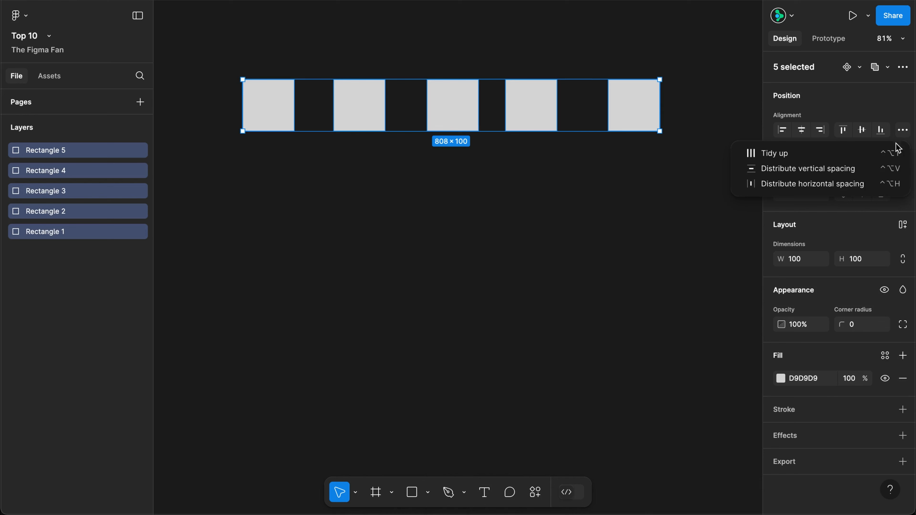
left_click(862, 185)
Set the horizontal spacing between the five squares to 40
left_click(809, 292)
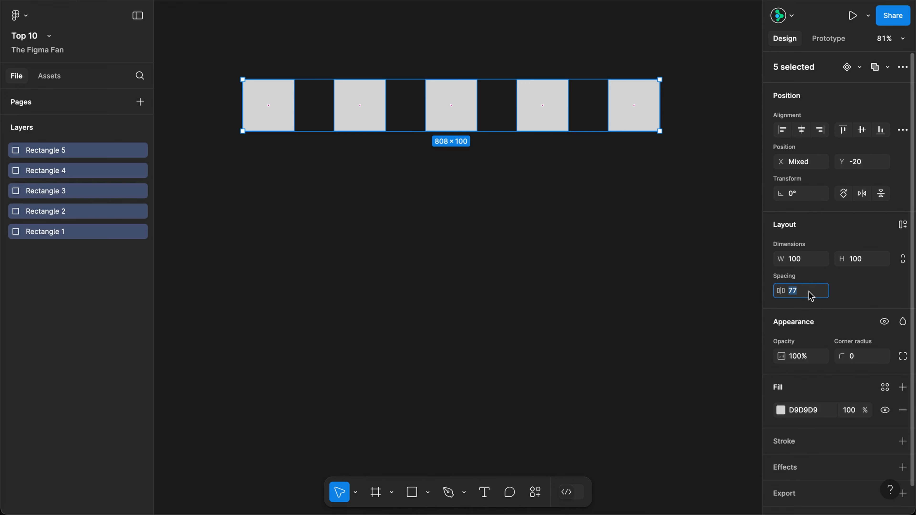
type("40")
key("Return")
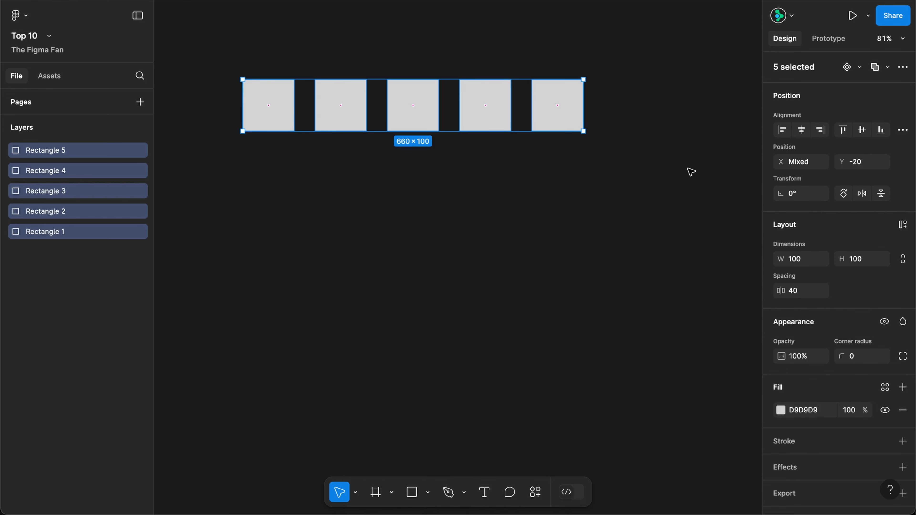
Delete the four copied squares, keeping only the first one
left_click_drag(627, 61, 333, 182)
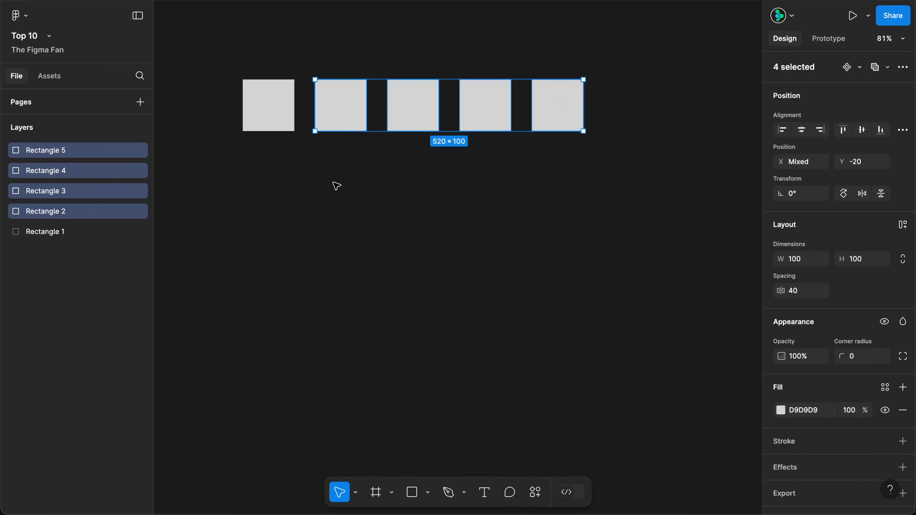
key("Delete")
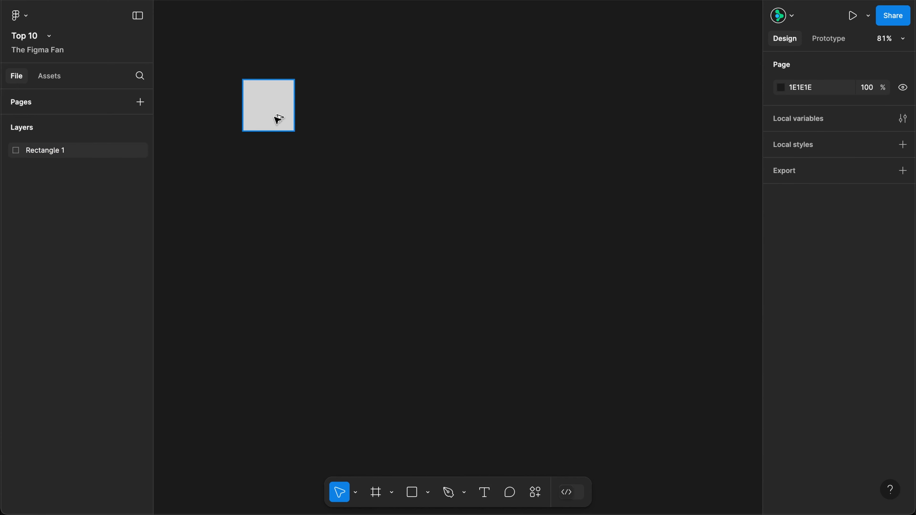
Duplicate the square straight to the right and repeat the duplication to make an evenly spaced row of six squares
left_click_drag(277, 119, 346, 118)
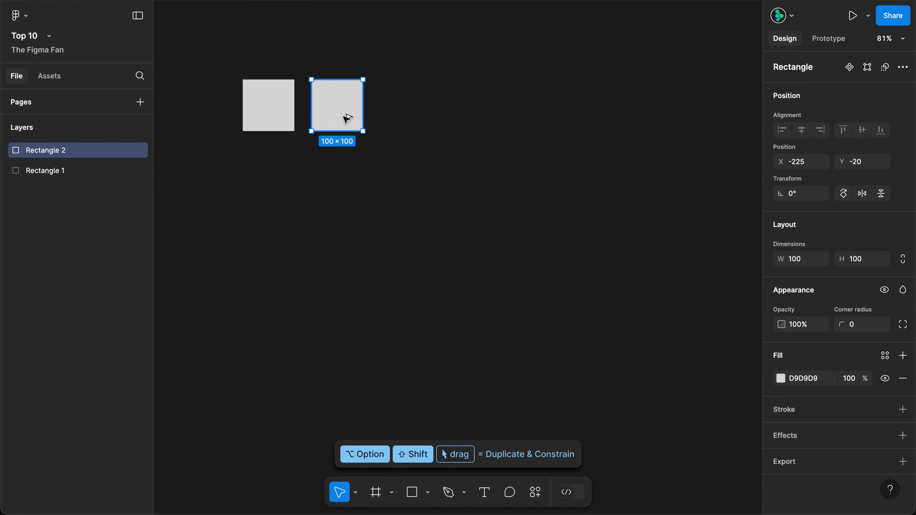
key("super+d")
key("super+d")
key("super+d")
key("super+d")
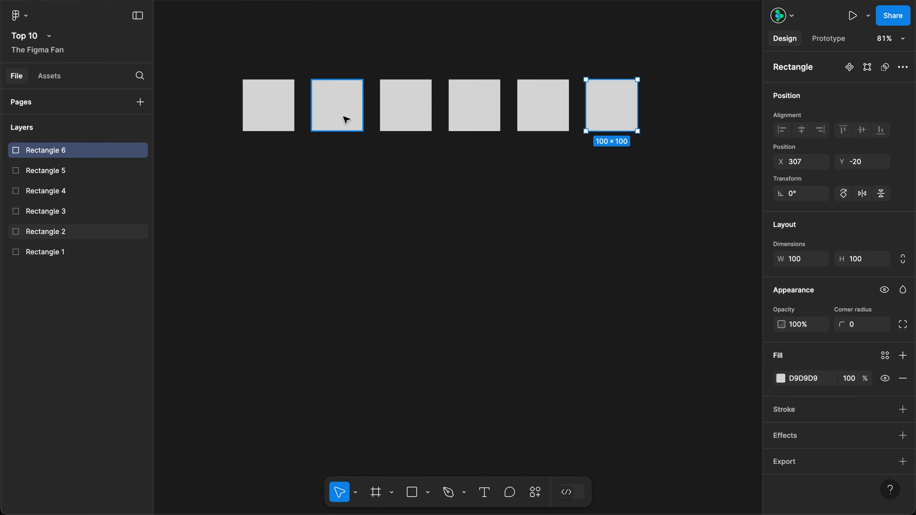
Select all six squares and set the spacing between them to 40
key("super+a")
left_click(795, 293)
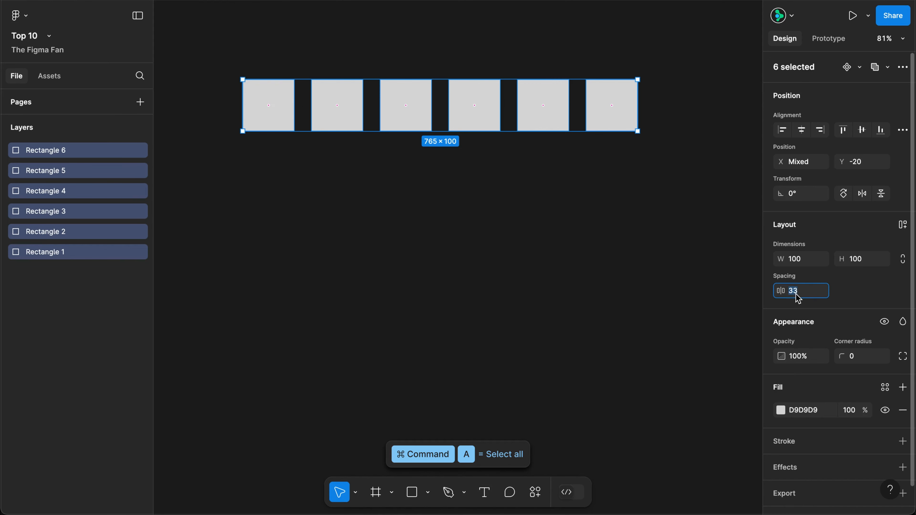
type("40")
key("Return")
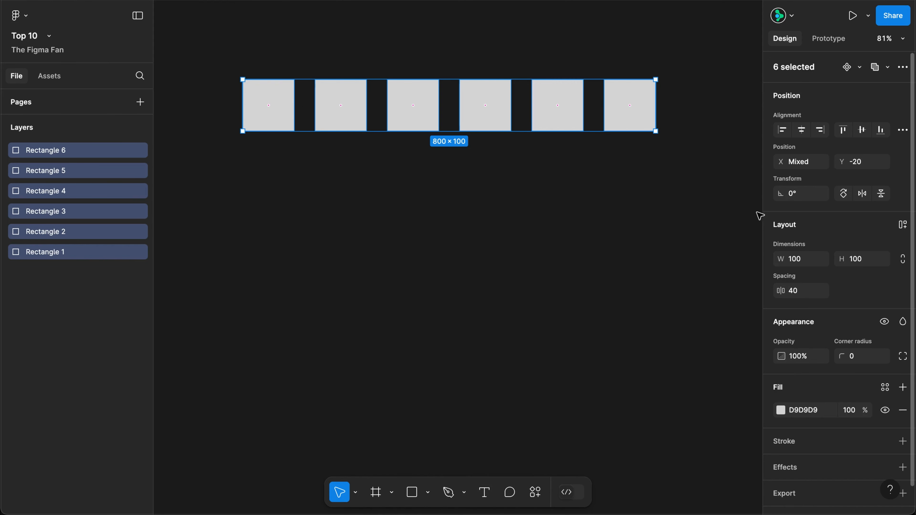
Delete the five duplicated squares so only the original square remains
left_click_drag(689, 61, 348, 217)
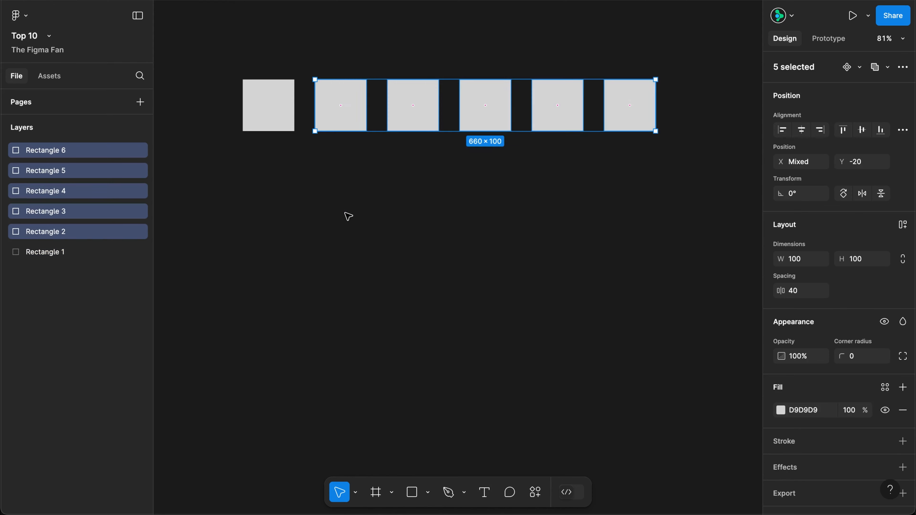
key("Delete")
Place a copy of the square rotated by 30° with its corner touching the original square's lower-left corner
left_click_drag(272, 114, 396, 158)
left_click(806, 197)
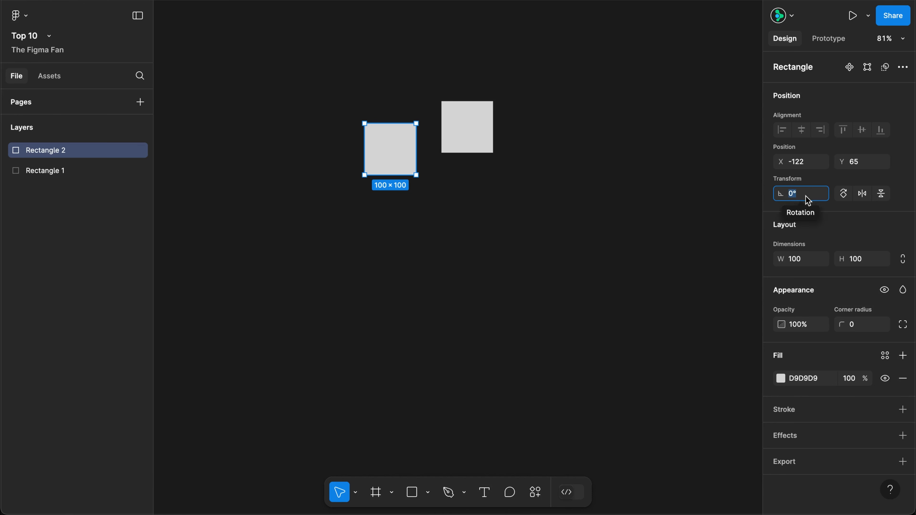
type("30")
key("Return")
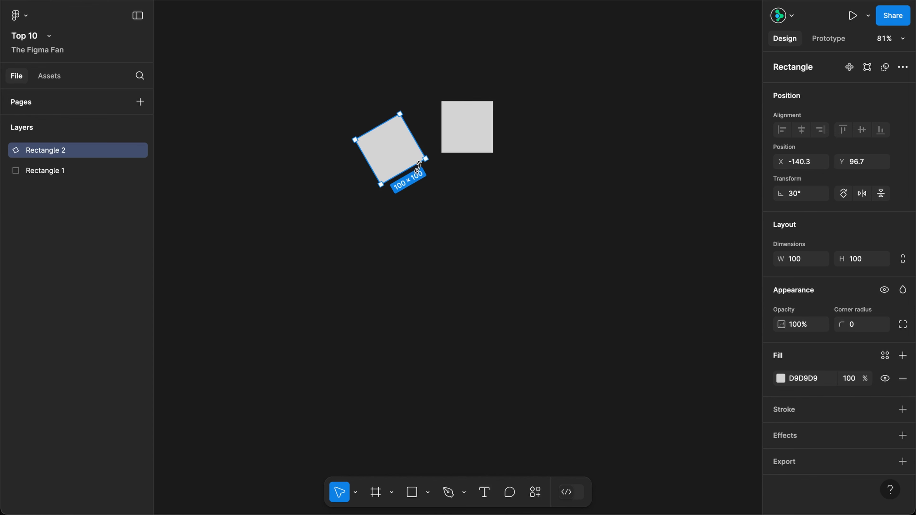
left_click_drag(407, 164, 422, 155)
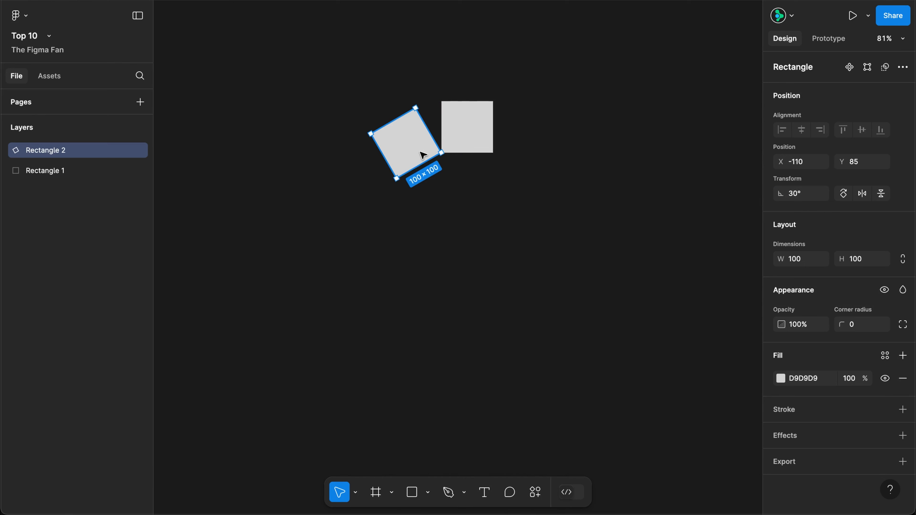
Repeat the rotated duplication until twelve squares form a closed ring, and clear the selection
key("super+d")
key("super+d")
key("super+d")
key("super+d")
key("super+d")
key("super+d")
key("super+d")
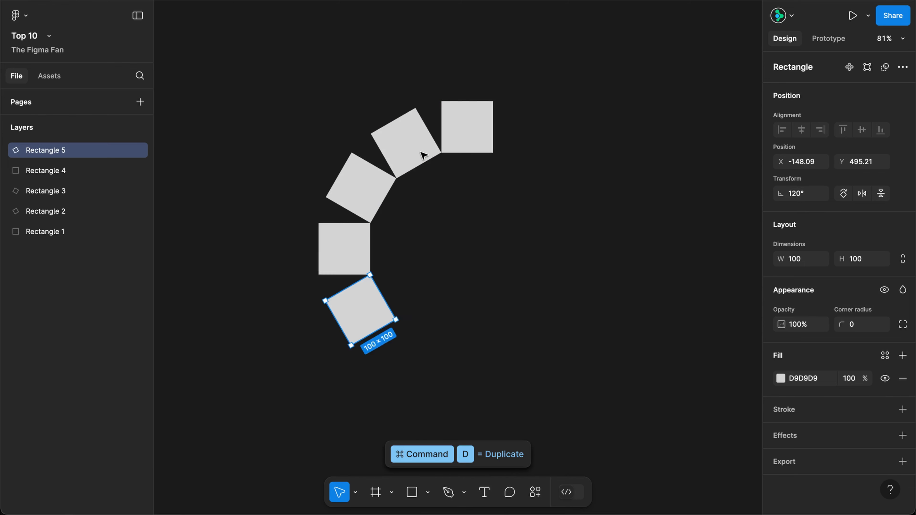
key("super+d")
key("super+d")
key("super+d")
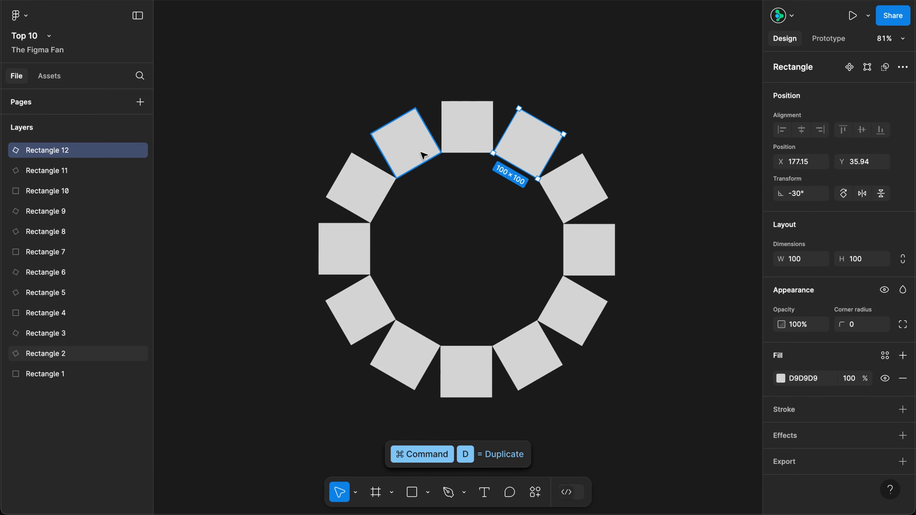
left_click(466, 225)
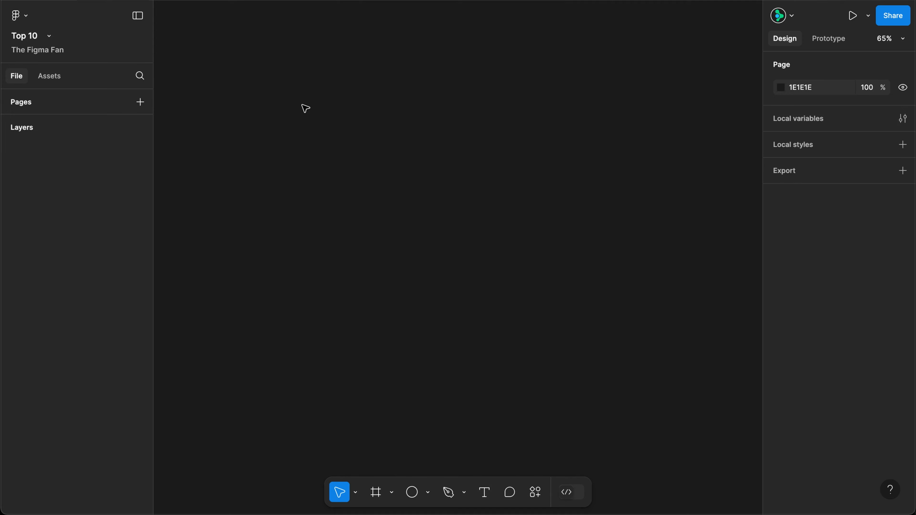
Draw a circle about 293 × 293 on the empty canvas and set its position to X 200, Y 221
key("o")
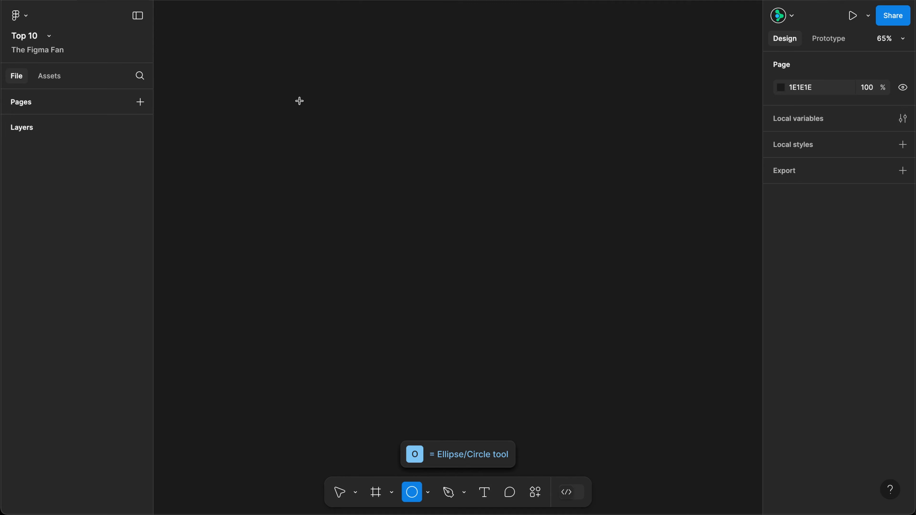
left_click_drag(298, 101, 386, 220)
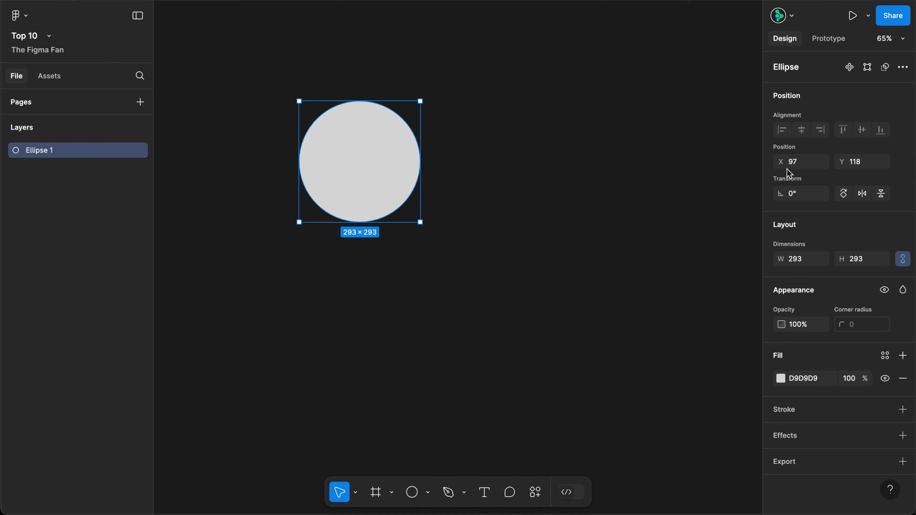
left_click(803, 164)
key("Return")
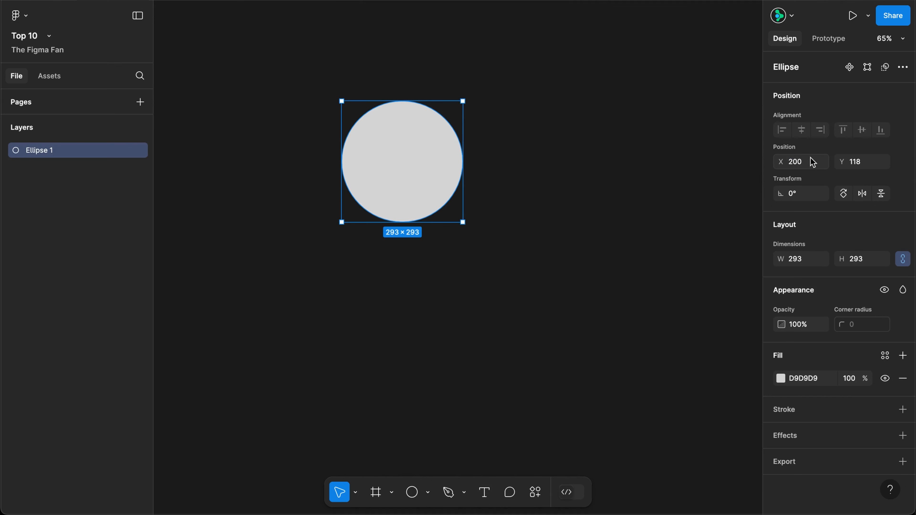
left_click(861, 162)
left_click(861, 163)
key("Return")
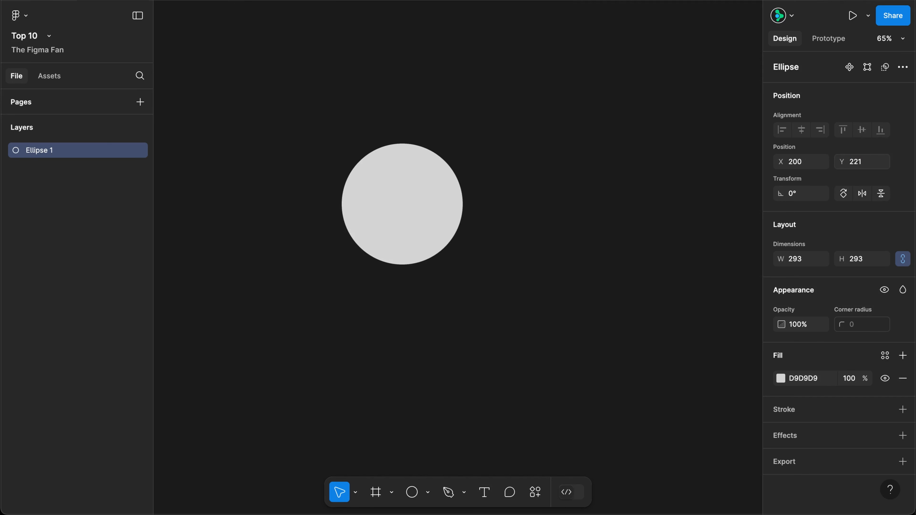
Reduce the circle's proportionally locked size to 280 × 280 by subtracting 13 from its width
left_click(809, 262)
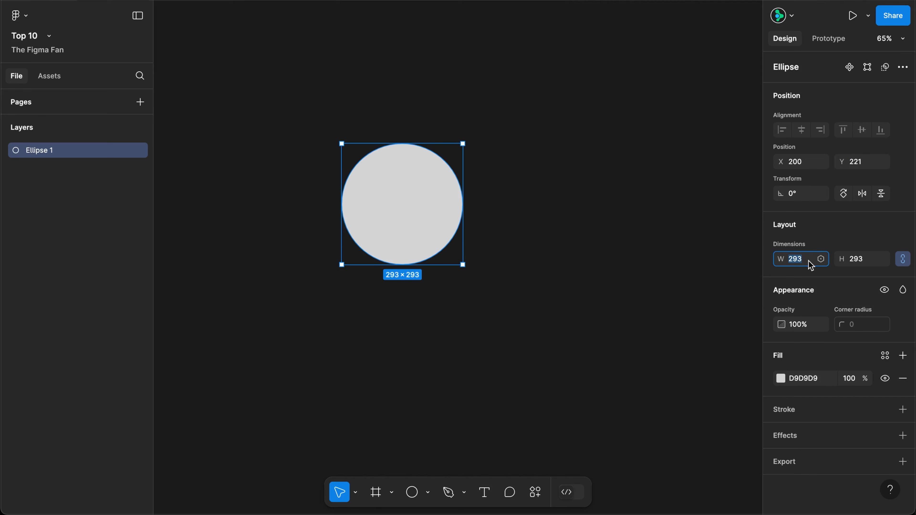
type("-13")
key("Return")
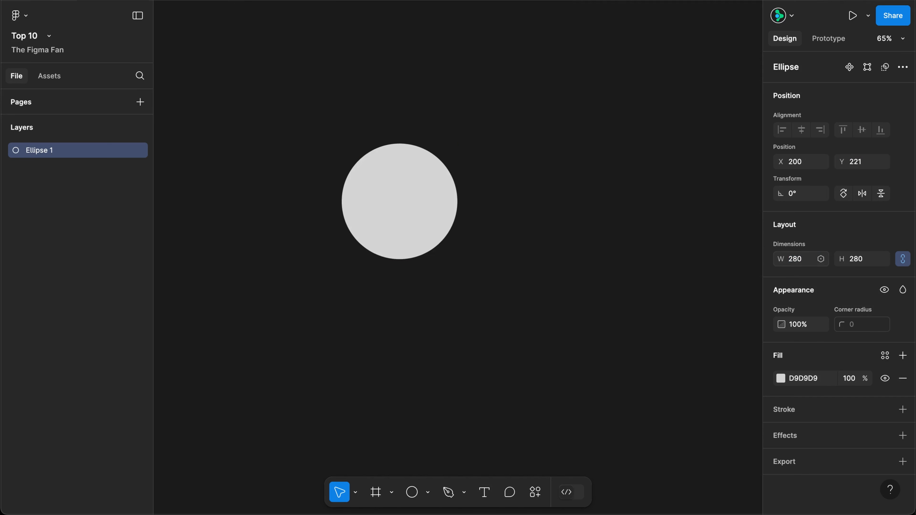
Halve the circle's width to 140 and double it back to 280 using arithmetic in the width value
left_click(808, 261)
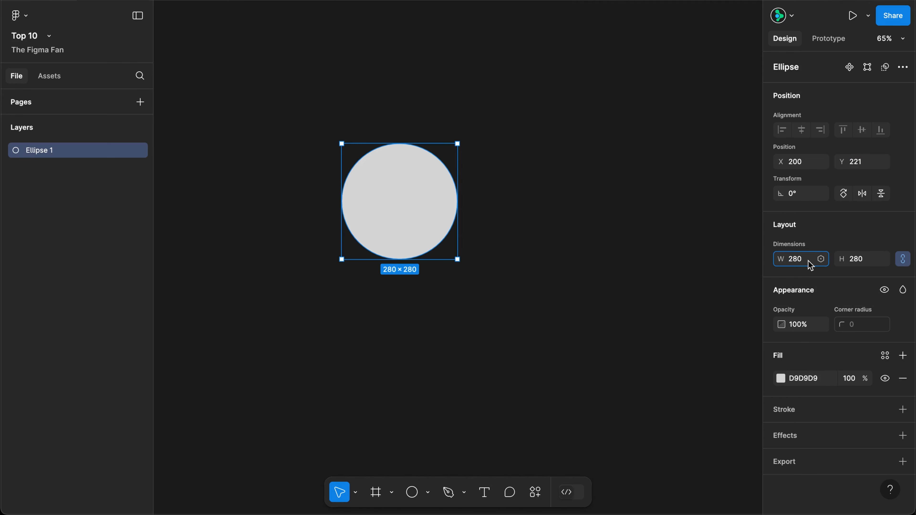
type("/2")
key("Return")
left_click(808, 260)
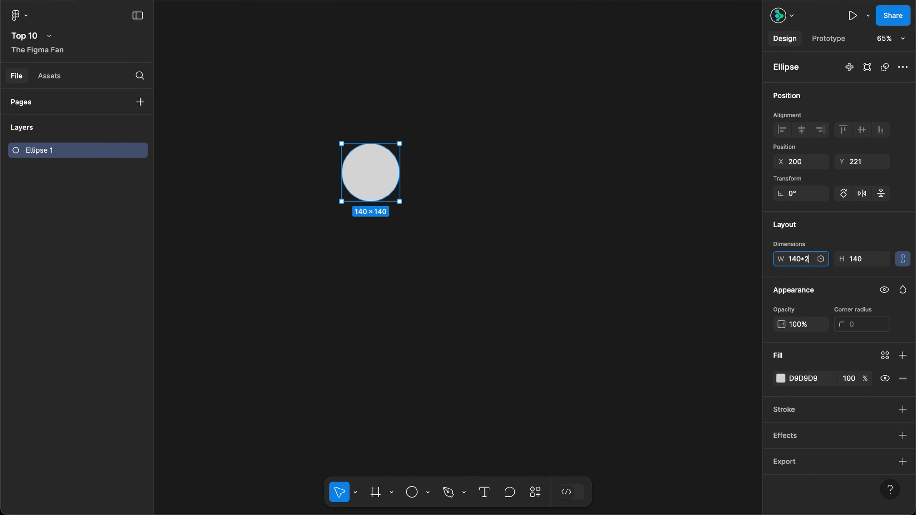
type("*2")
key("Return")
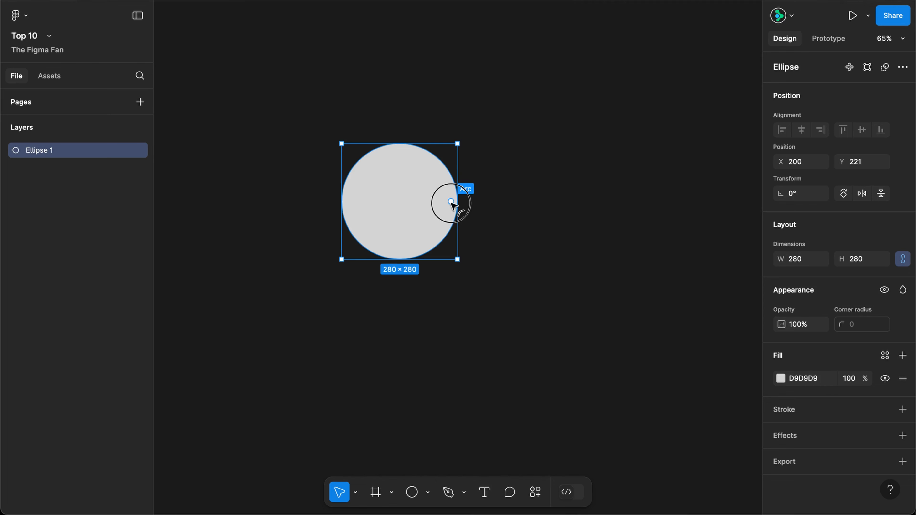
Open the circle into an arc with a 75% sweep and add 13 to bring the sweep to 88%
left_click_drag(453, 202, 398, 147)
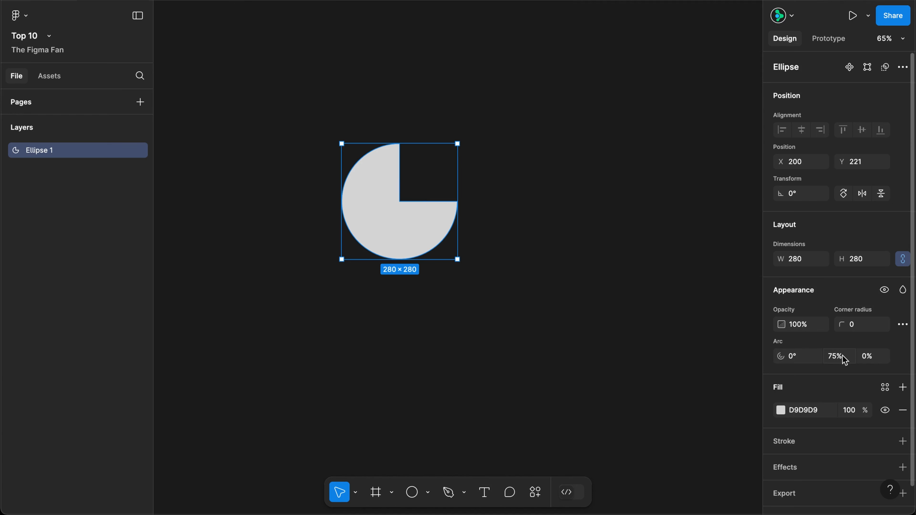
left_click(846, 360)
key("Right")
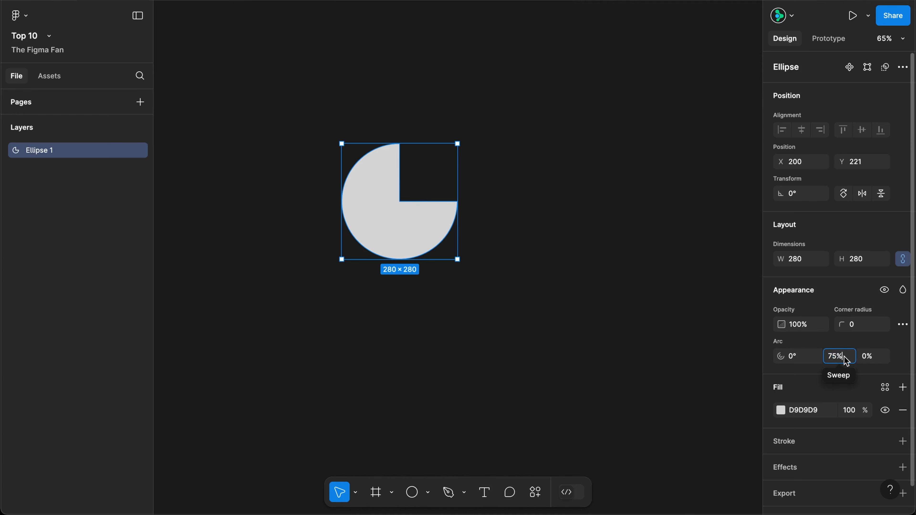
type("+13")
key("Return")
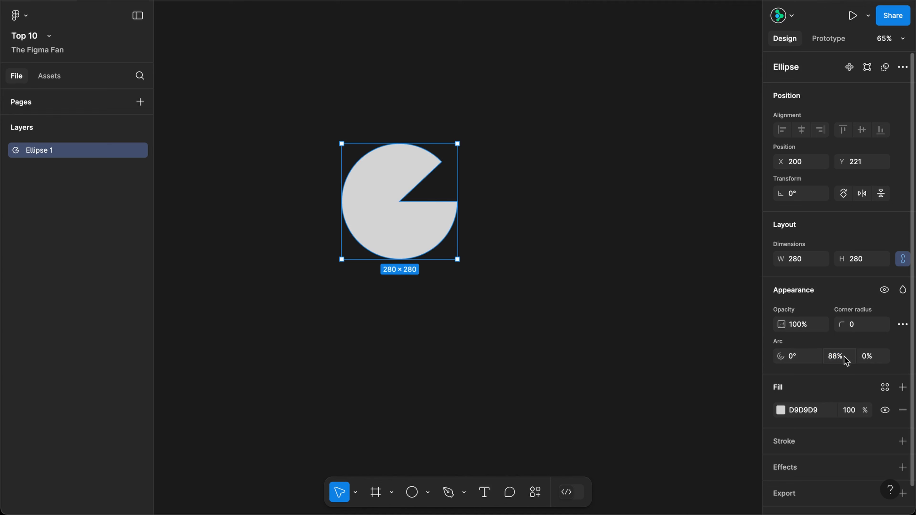
Set the arc's ratio to 37% by calculating 50-13, turning it into a C-shaped ring
left_click(872, 357)
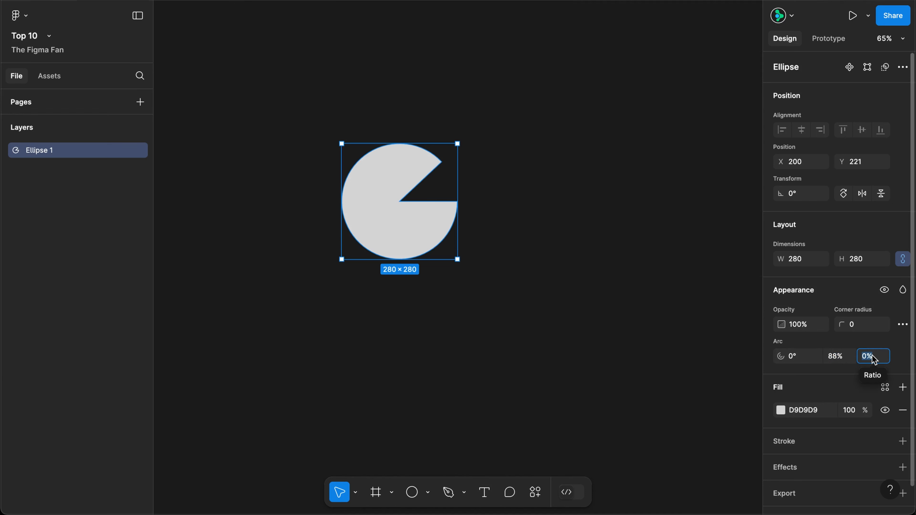
type("50-13")
key("Return")
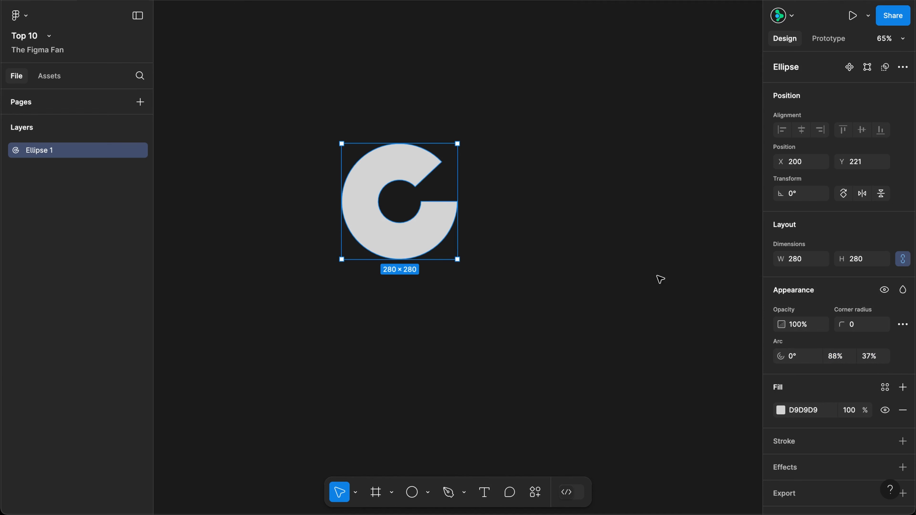
Duplicate the C-shaped ring diagonally below the original and halve both rings' X positions using /2
left_click_drag(451, 237, 531, 364)
left_click(424, 240, "shift")
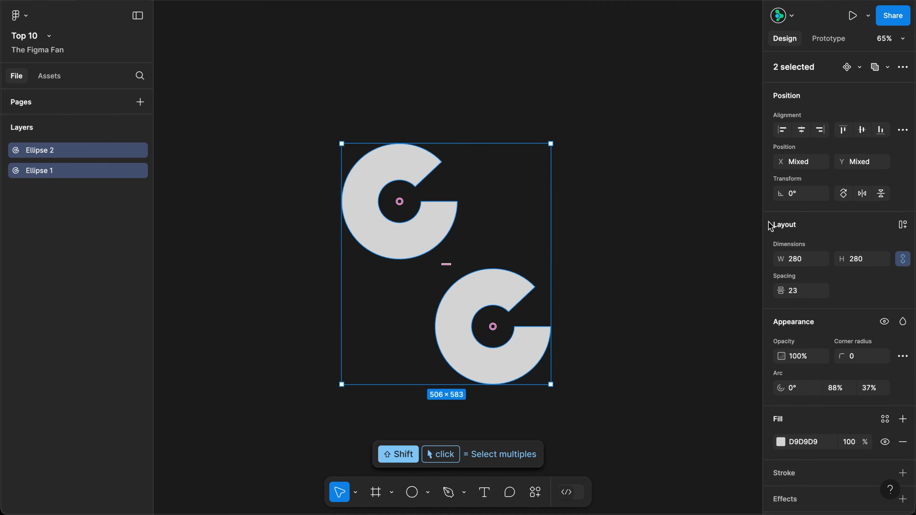
left_click(818, 166)
left_click(819, 166)
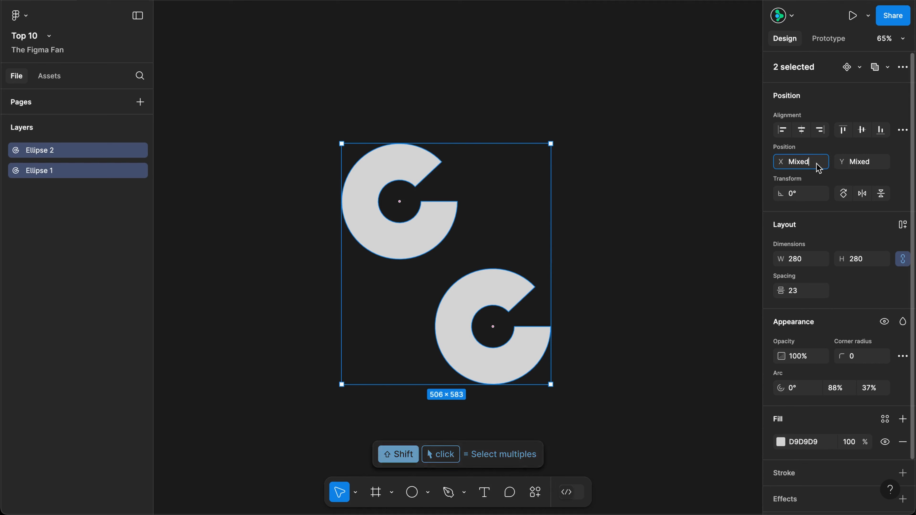
type("/2")
key("Return")
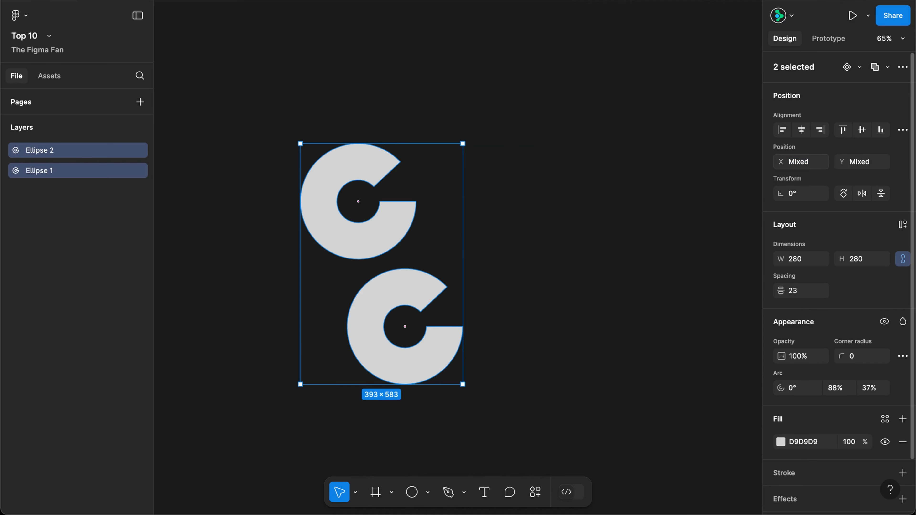
Double the X positions of both selected rings using *2
left_click(818, 167)
left_click(817, 168)
type("*2")
key("Return")
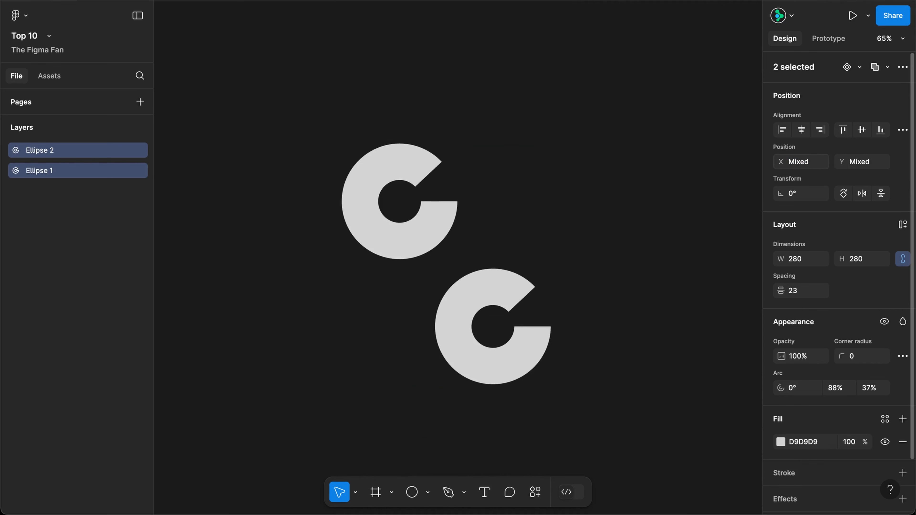
Subtract 50 from both rings' Y positions and delete the lower duplicate ring
left_click(876, 168)
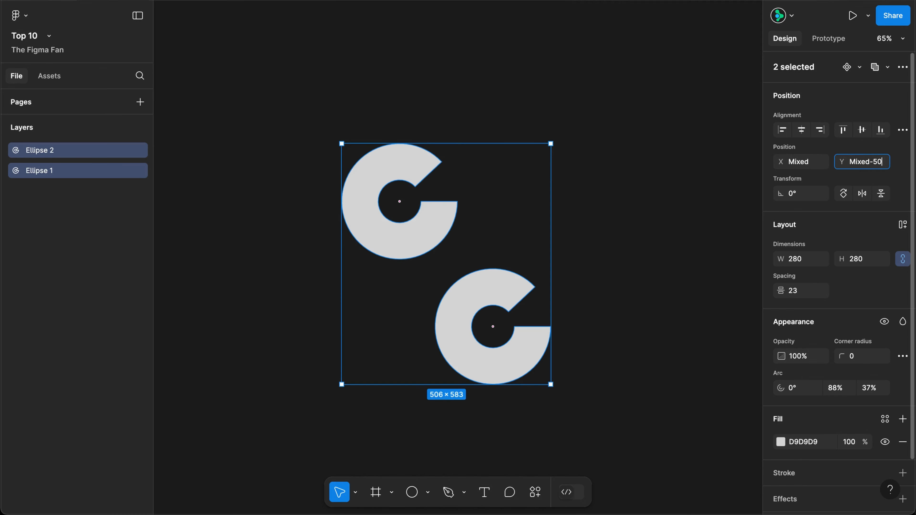
key("Return")
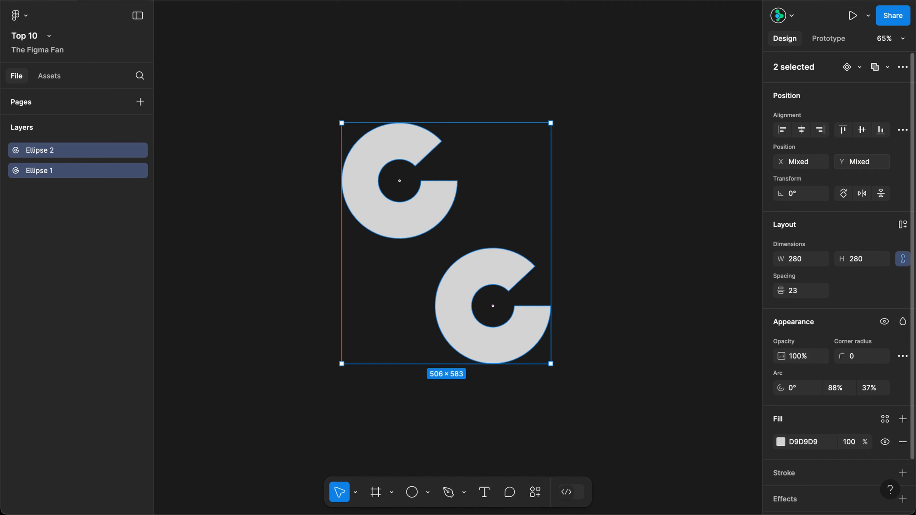
left_click(496, 271)
key("Delete")
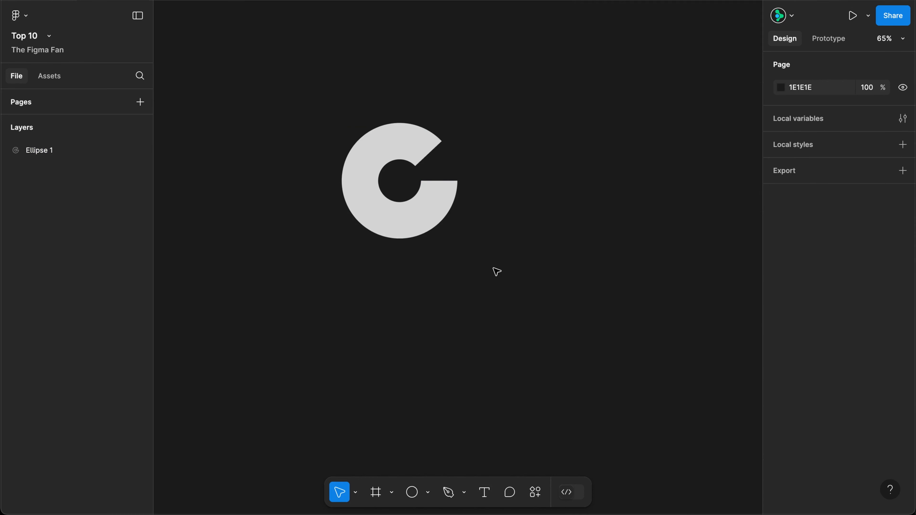
Raise the remaining ring's X position in small nudges of 1
left_click(430, 218)
left_click(802, 163)
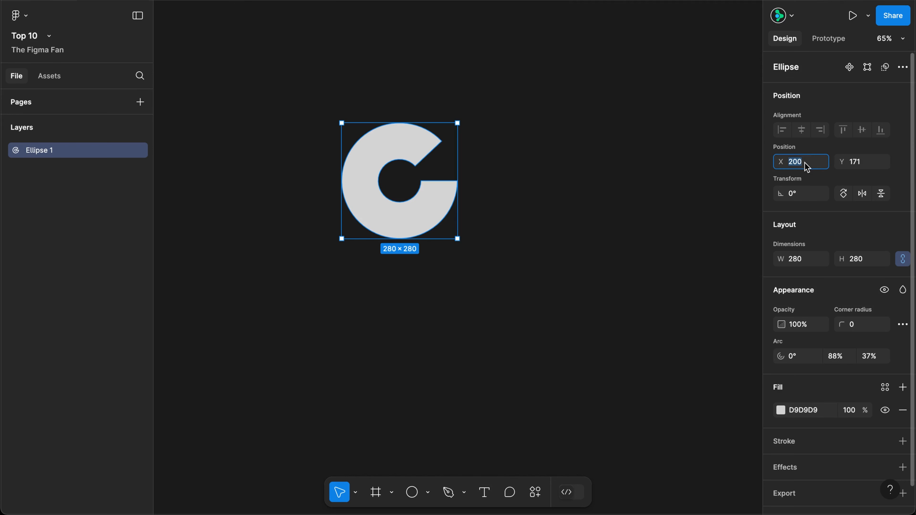
key("Up")
key("Up")
key("Up")
key("Up")
key("Up")
key("Up")
key("Up")
key("Up")
key("Up")
key("Up")
key("Up")
key("Up")
key("Up")
key("Up")
key("Up")
key("Up")
key("Up")
key("Up")
key("Up")
key("Up")
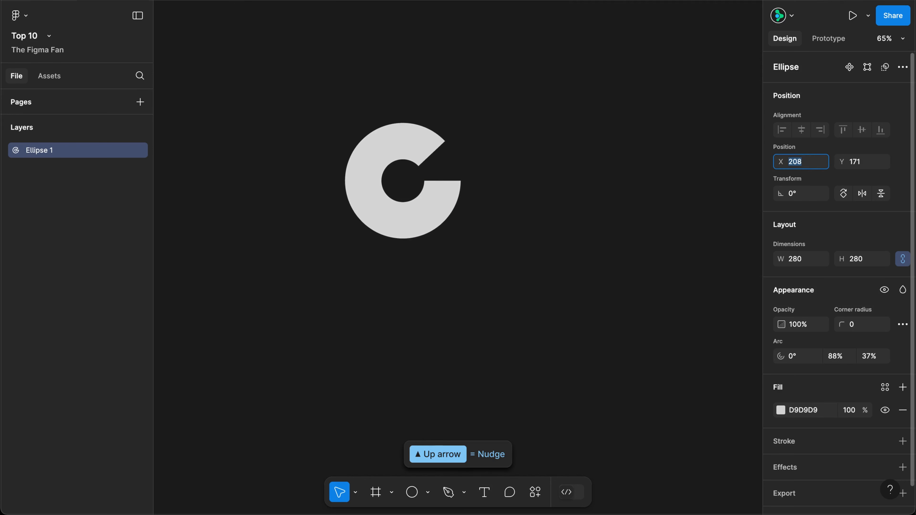
Adjust the ring's X position with big nudges of 10 up and down, ending at 210
key("shift+Up")
key("shift+Down")
key("shift+Down")
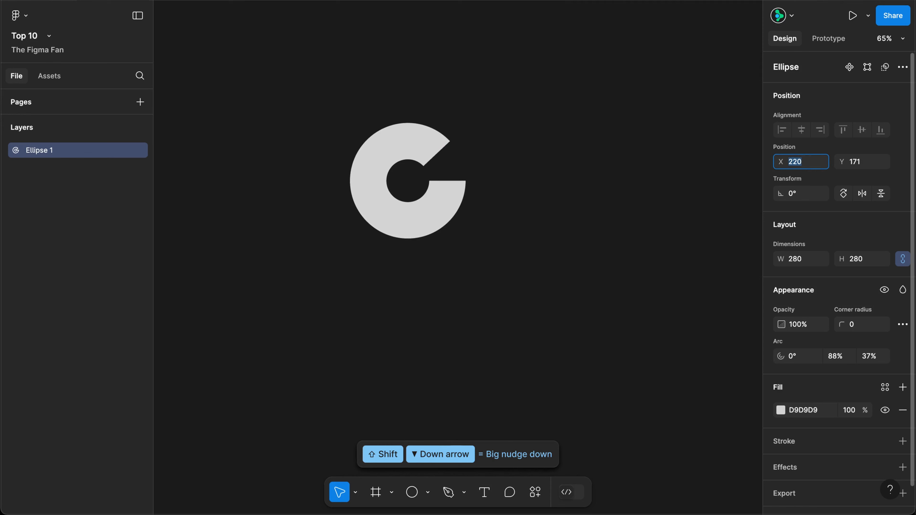
Lower the ring's Y position in small nudges of 1
left_click(862, 165)
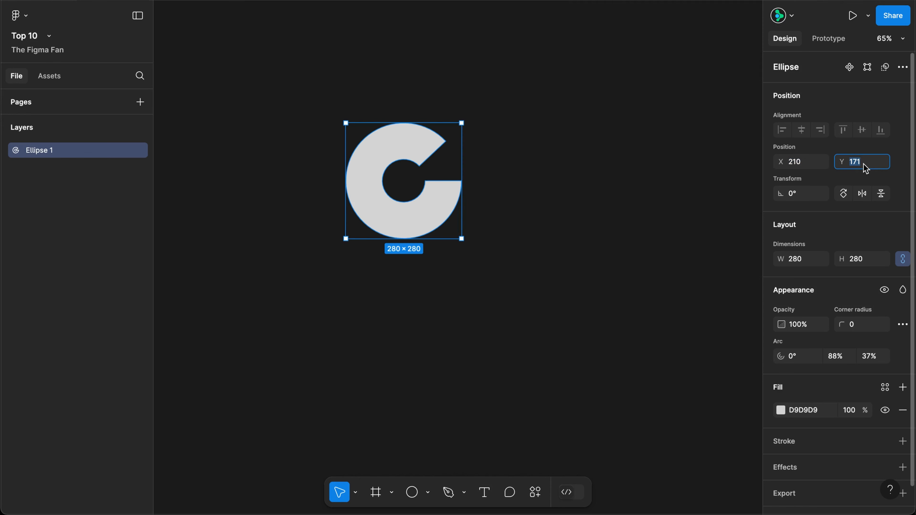
key("Down")
key("Down")
key("Down")
key("Down")
key("Down")
key("Down")
key("Down")
key("Down")
key("Down")
key("Down")
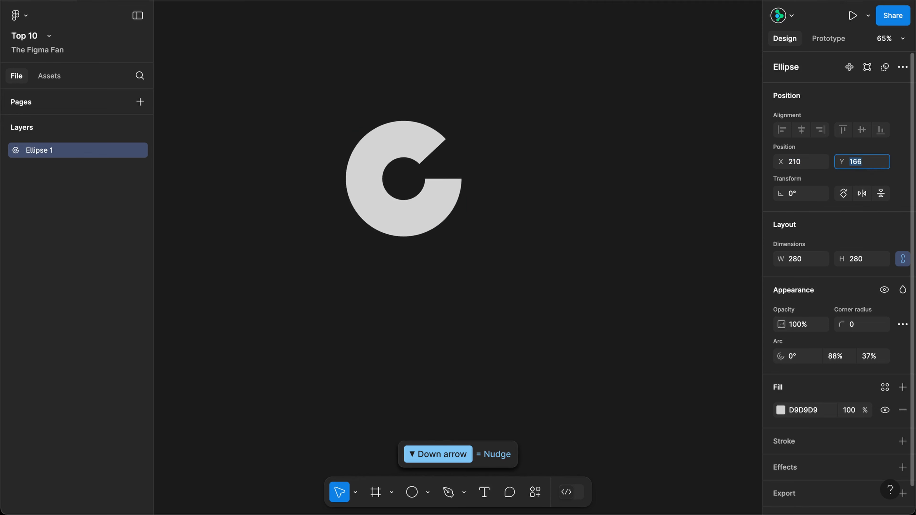
key("Down")
Raise the ring's Y position to 180 with big nudges and bring it down to 160
key("shift+Up")
key("shift+Up")
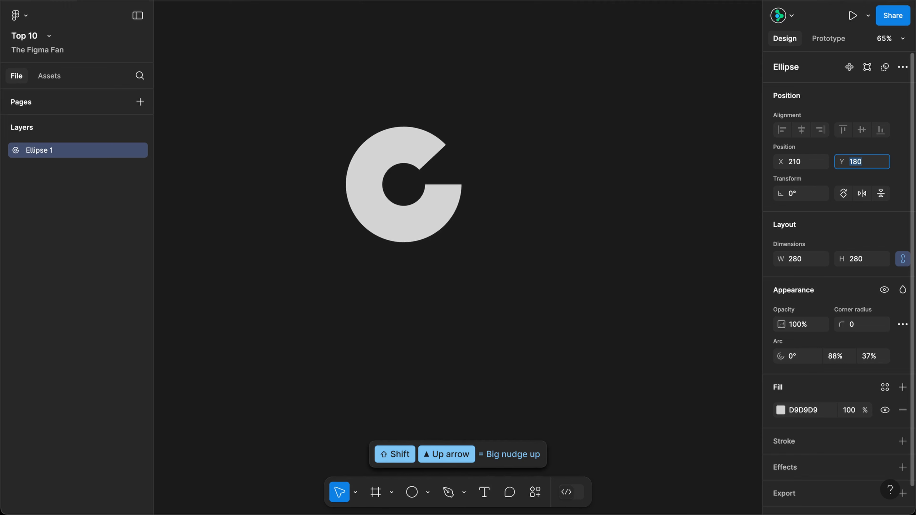
key("shift+Down")
key("shift+Down")
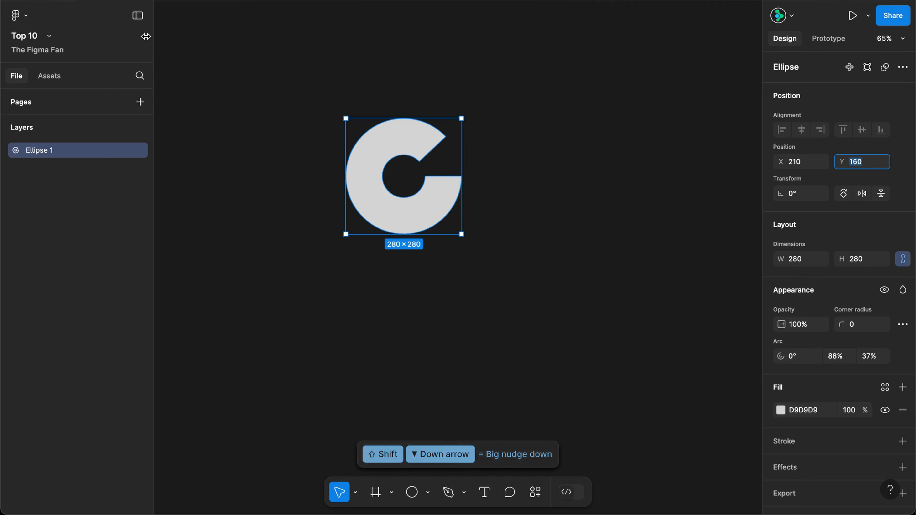
Change the nudge amount preferences to 10 for the small nudge and 100 for the big nudge
left_click(32, 16)
mouse_move(68, 214)
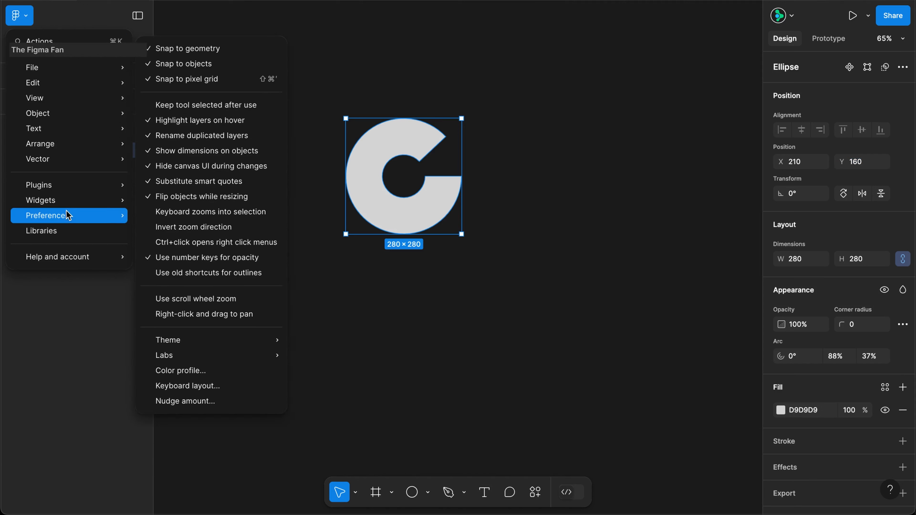
left_click(187, 401)
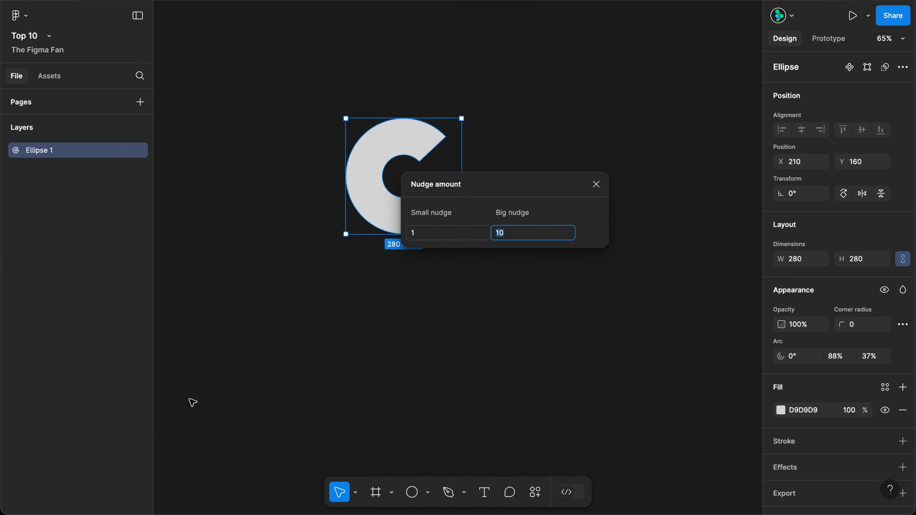
left_click(439, 235)
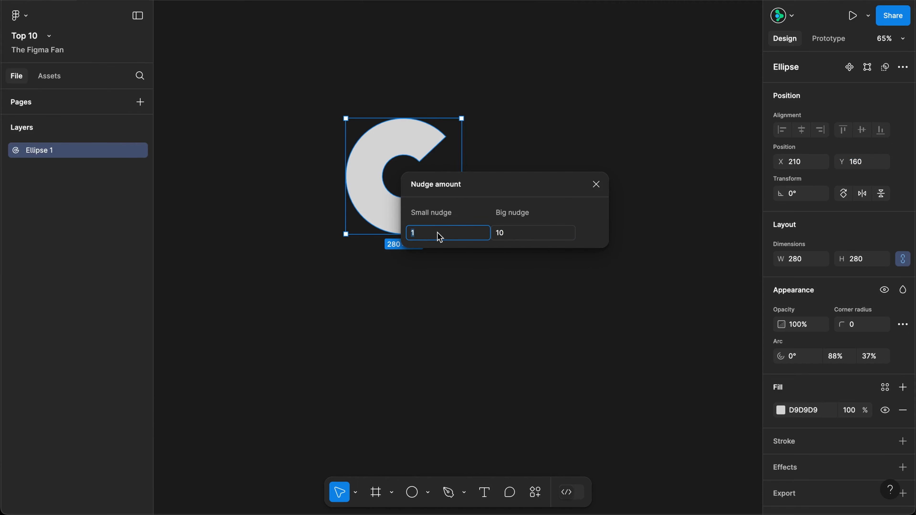
key("Tab")
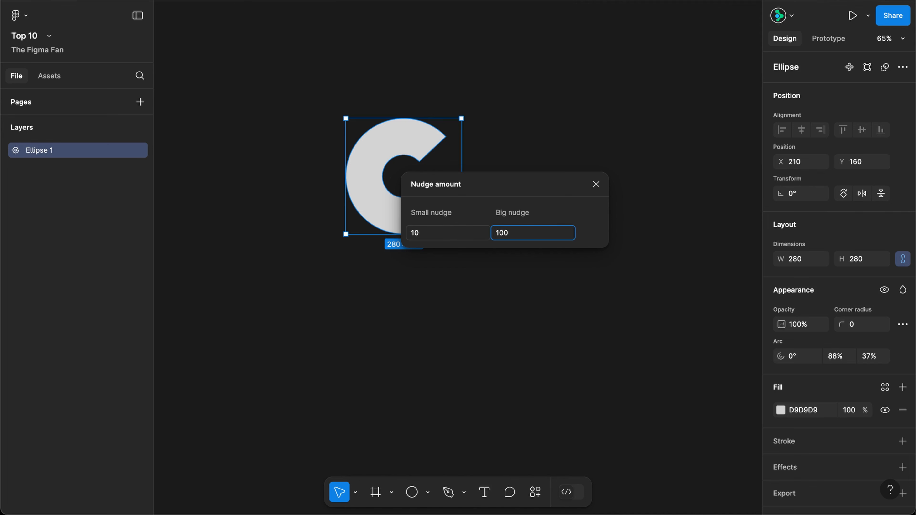
key("Return")
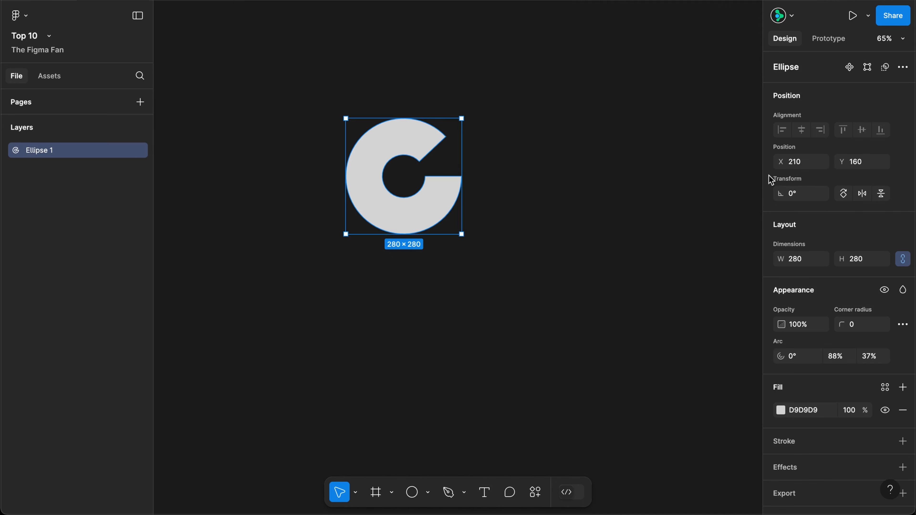
Raise the ring's X position to 250 with small nudges of 10
left_click(804, 166)
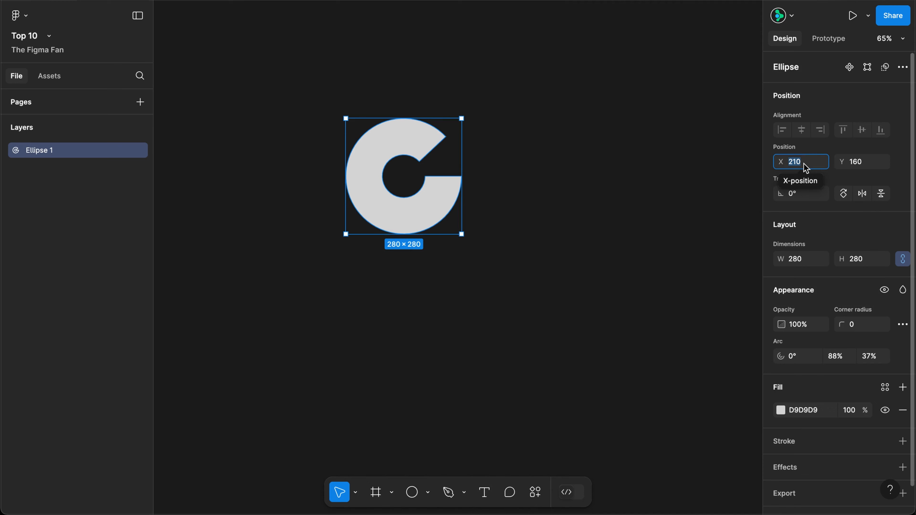
key("Up")
key("Up")
key("Up")
key("Up")
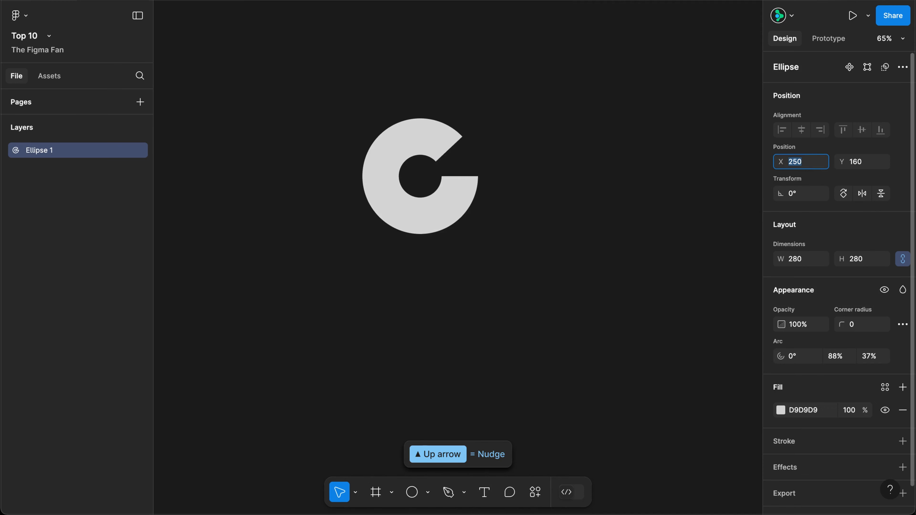
Raise the ring's X position to 450 with big nudges of 100 and bring it back to 250
key("shift+Up")
key("shift+Up")
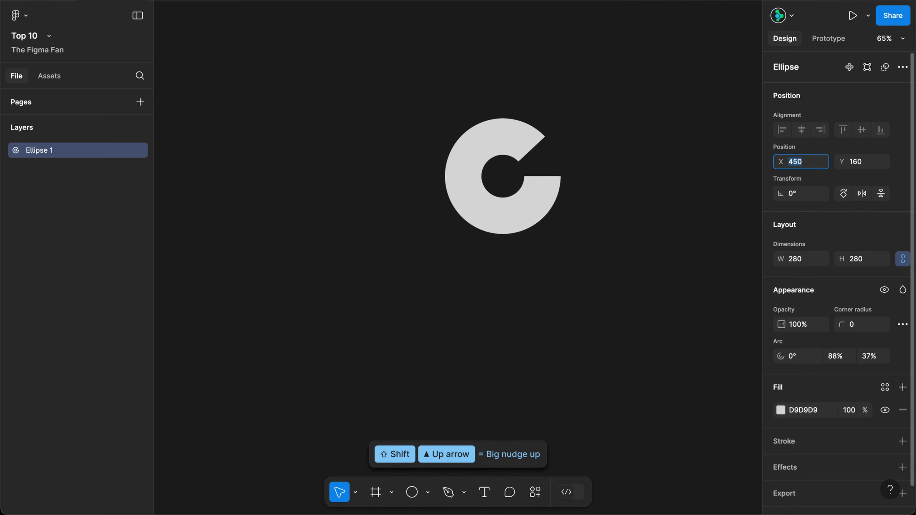
key("shift+Down")
key("shift+Down")
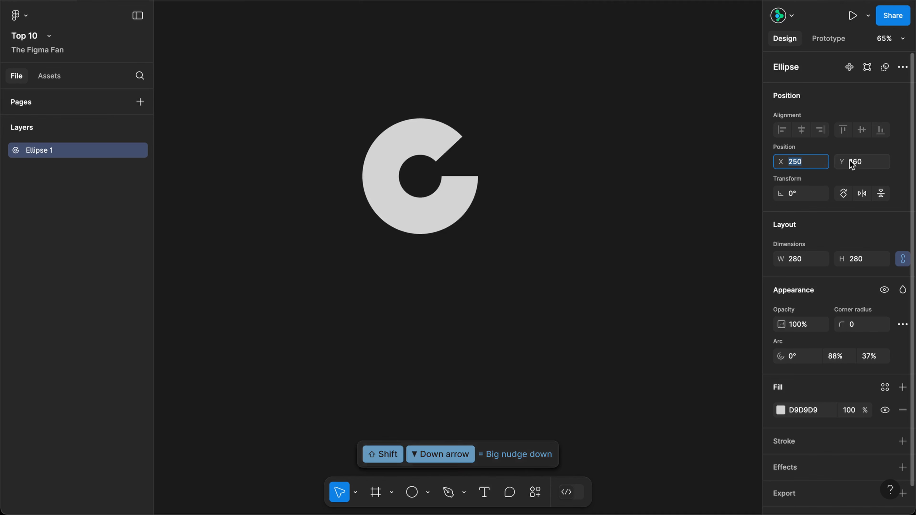
Raise the ring's Y position to 180 with small nudges of 10
left_click(866, 163)
key("Up")
key("Up")
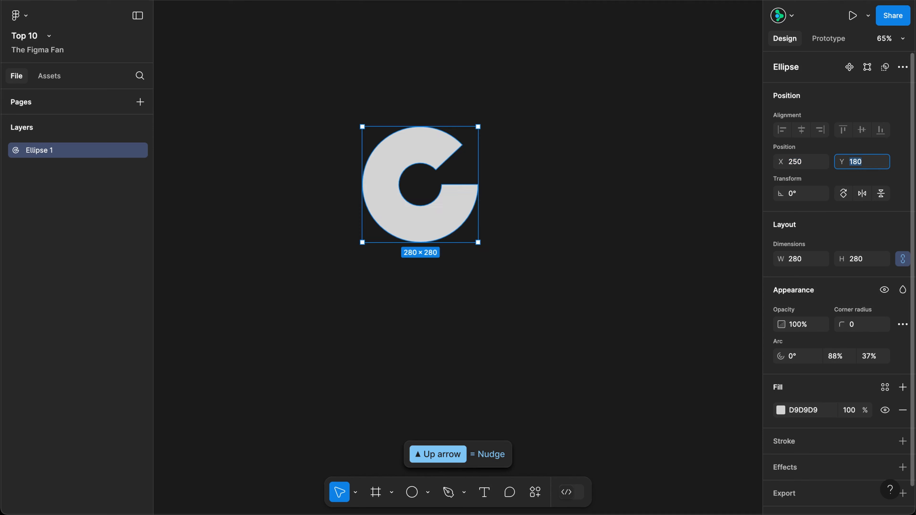
Raise the ring's Y position by two big nudges of 100 and lower it by two
key("shift+Up")
key("shift+Up")
key("shift+Down")
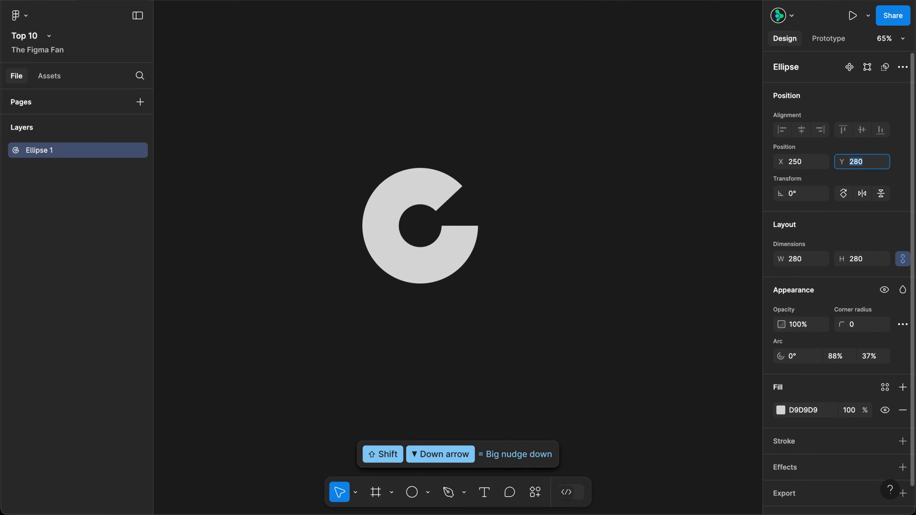
key("shift+Down")
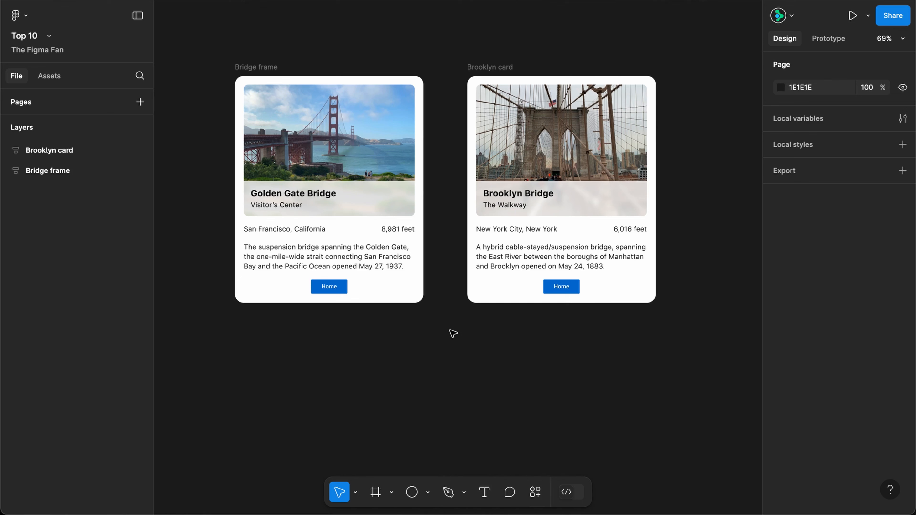
Open the keyboard shortcuts reference, review its categories from Tools through Components, and close it
left_click(892, 490)
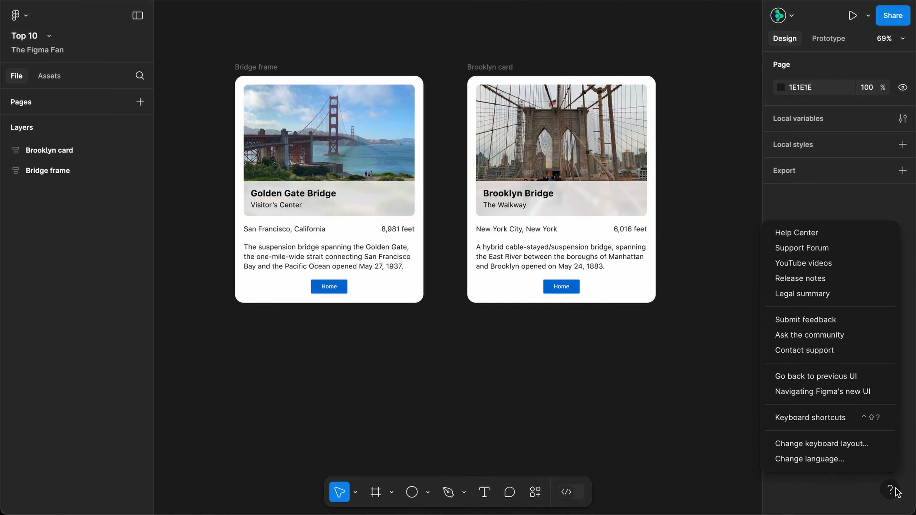
left_click(842, 419)
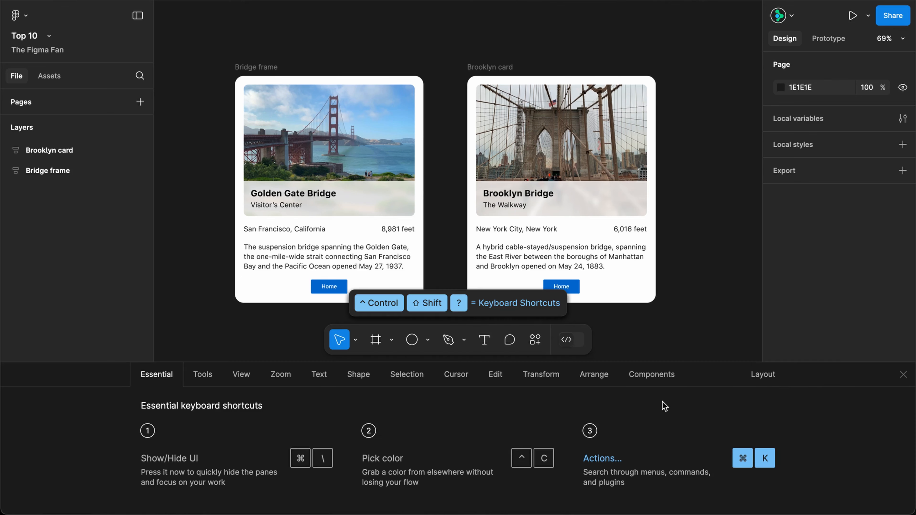
left_click(206, 380)
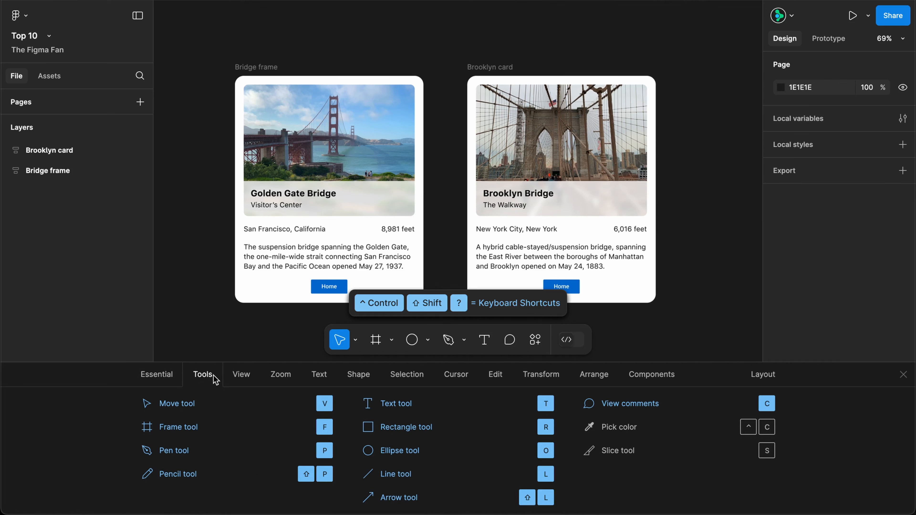
left_click(241, 380)
left_click(278, 379)
left_click(318, 379)
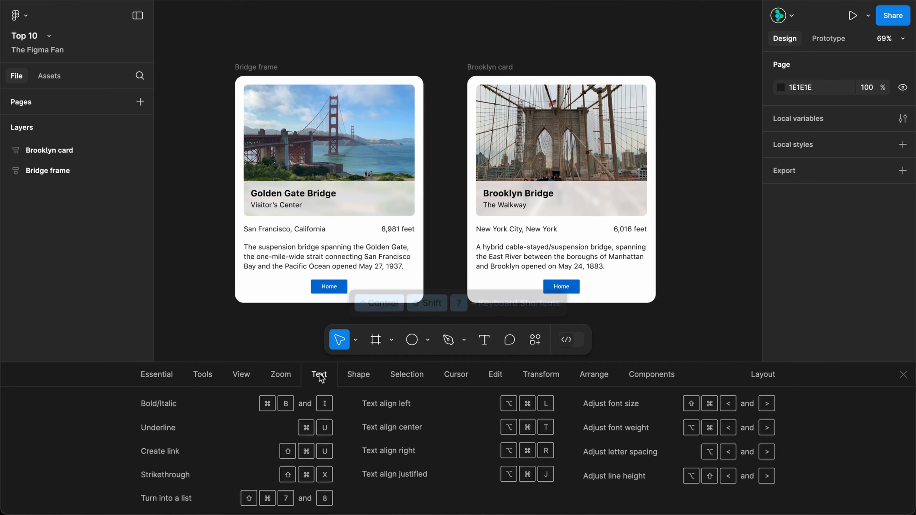
left_click(366, 379)
left_click(407, 379)
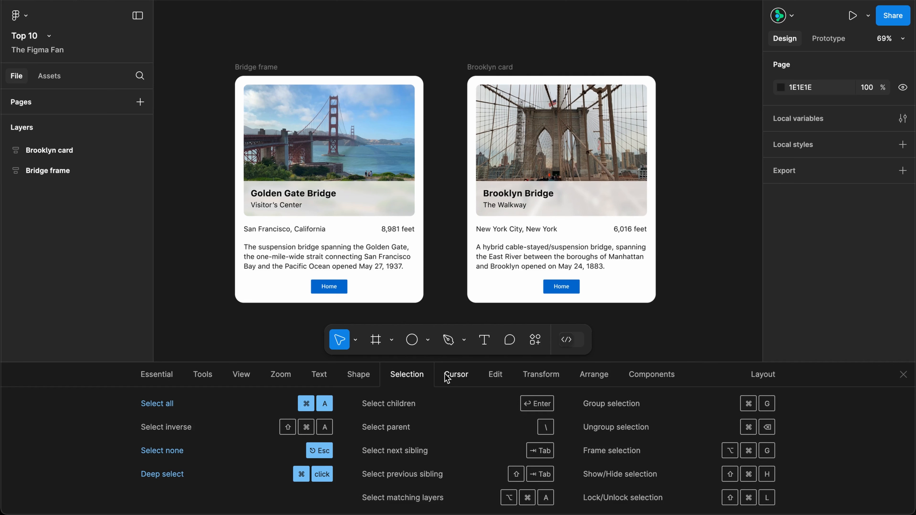
left_click(456, 376)
left_click(494, 375)
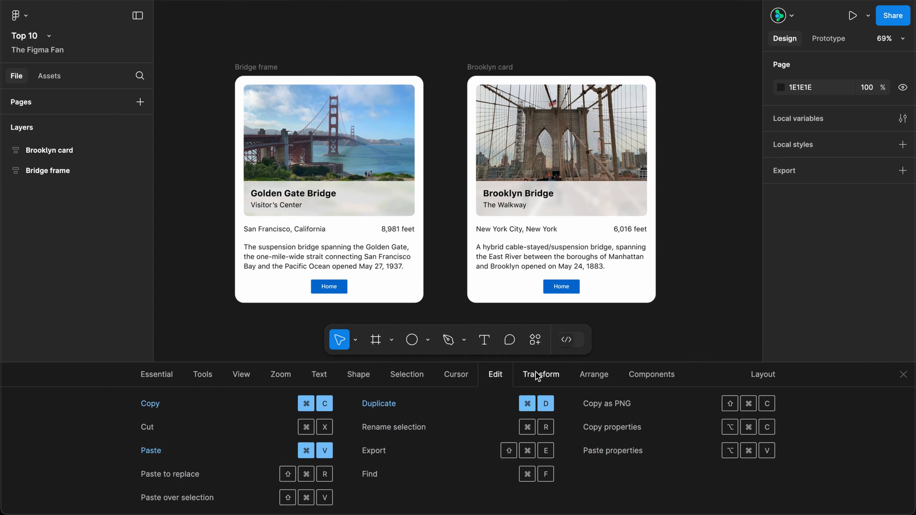
left_click(542, 376)
left_click(600, 378)
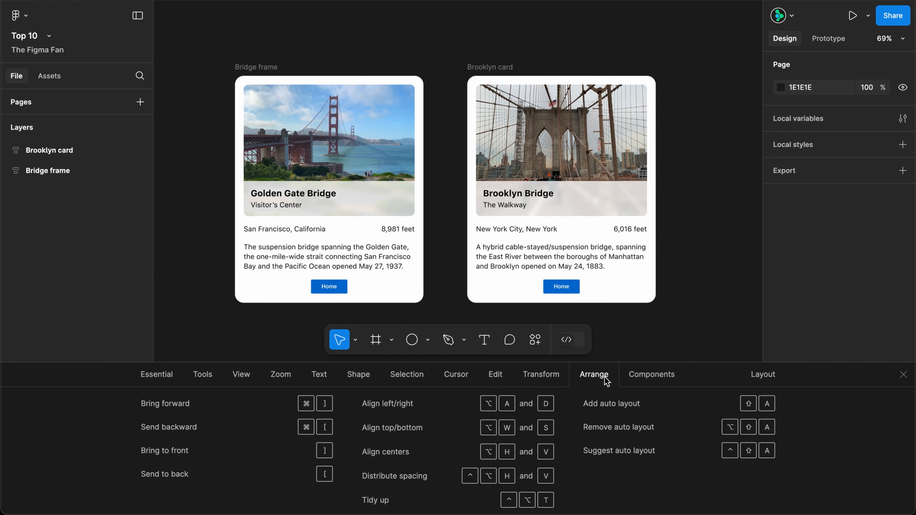
left_click(638, 375)
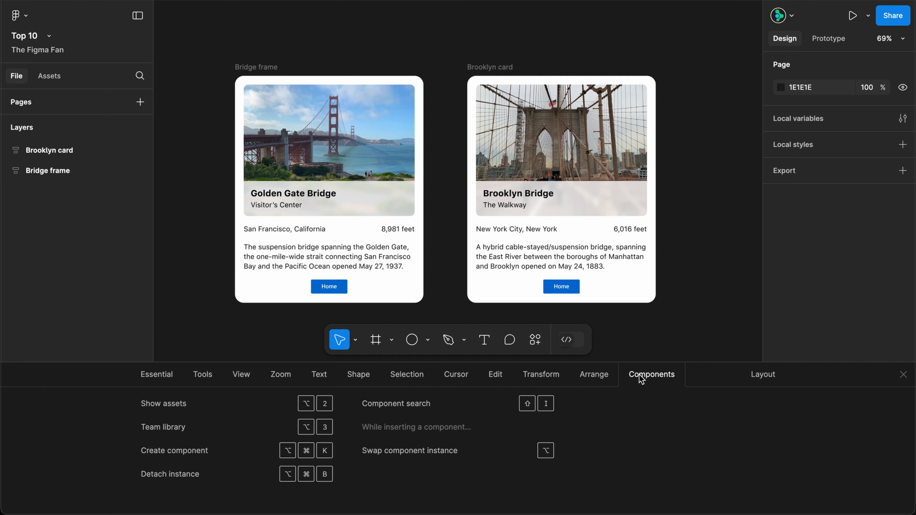
left_click(903, 375)
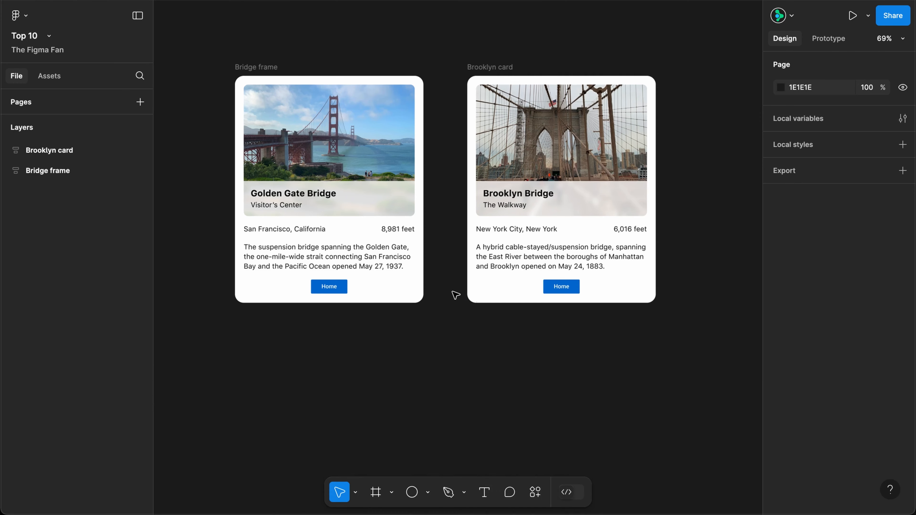
Examine the Bridge frame's context options and the alignment options available for both bridge cards
right_click(420, 284)
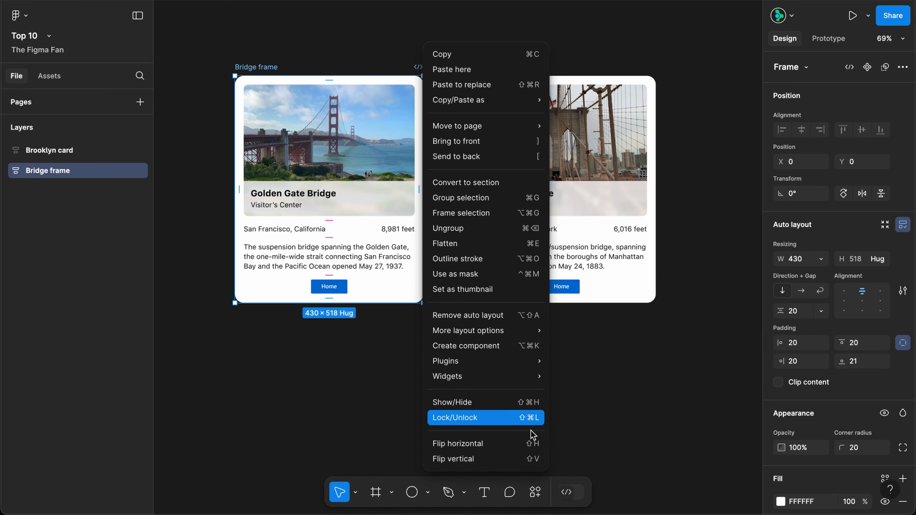
key("Escape")
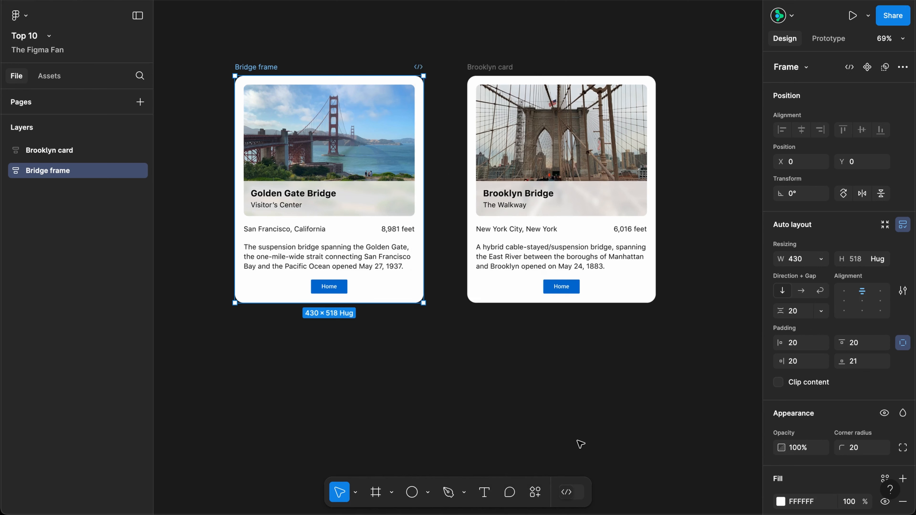
key("super+a")
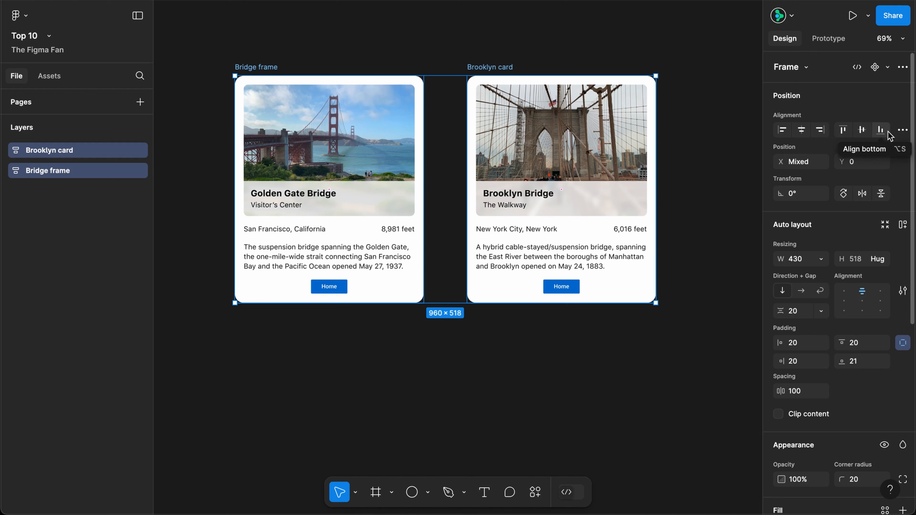
left_click(902, 134)
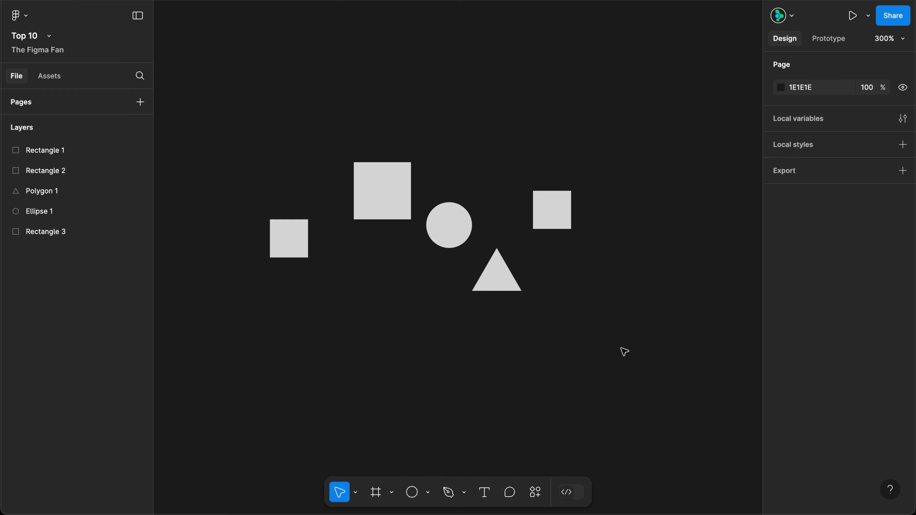
Select all five shapes, try the top and bottom alignments, and align them on their vertical centers
key("super+a")
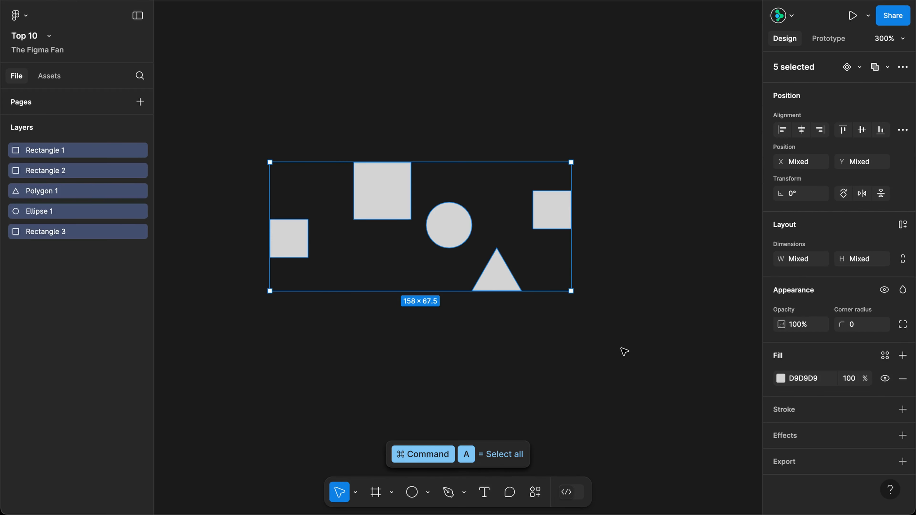
key("alt+w")
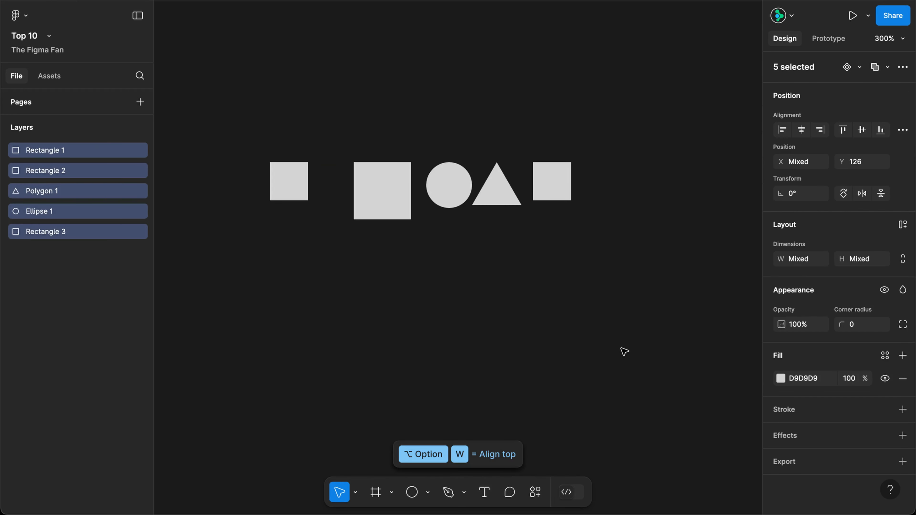
key("alt+s")
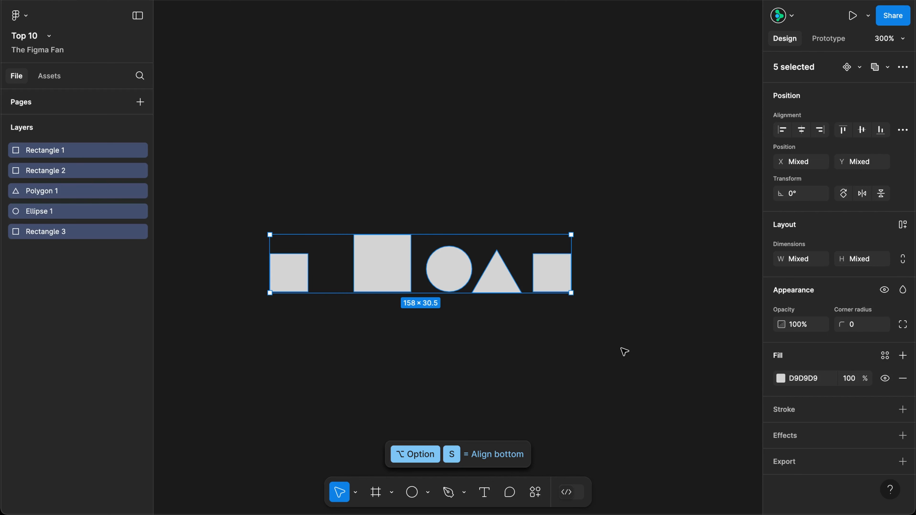
key("super+z")
key("alt+v")
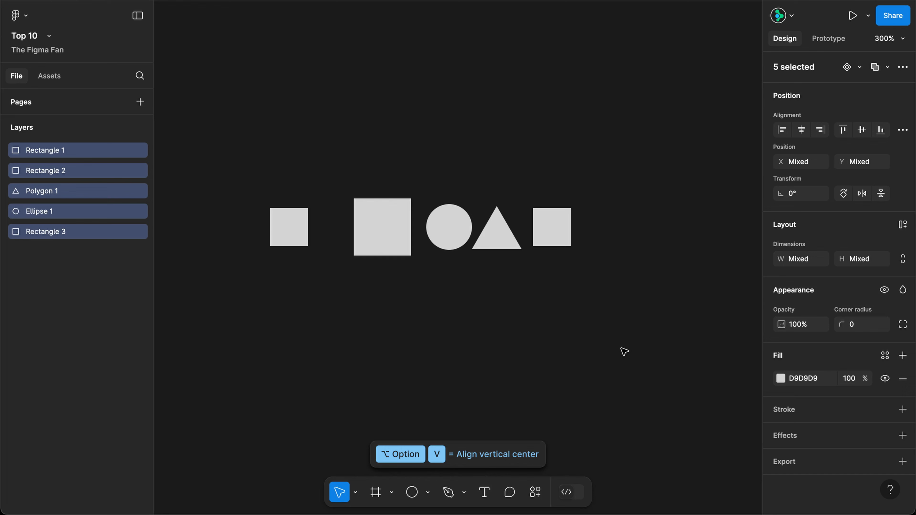
Distribute the horizontal spacing of the five shapes and set the spacing to 15
key("ctrl+alt+h")
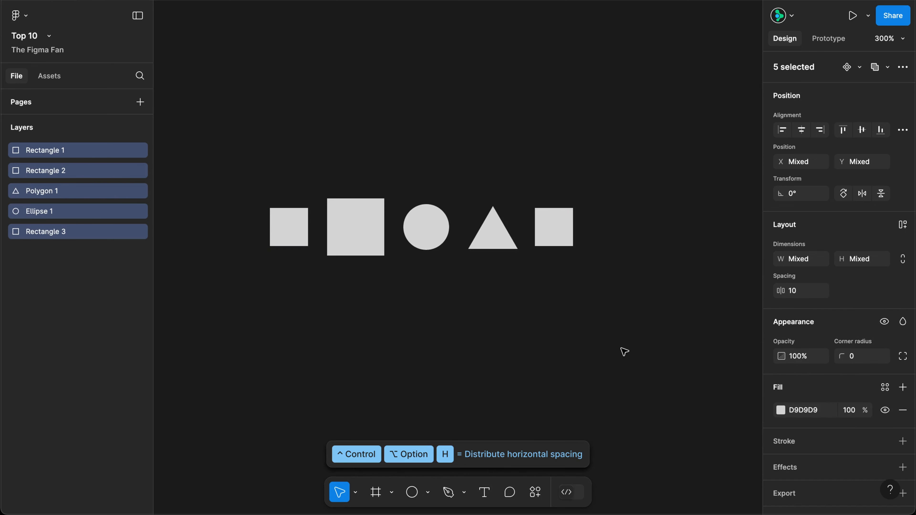
left_click(800, 295)
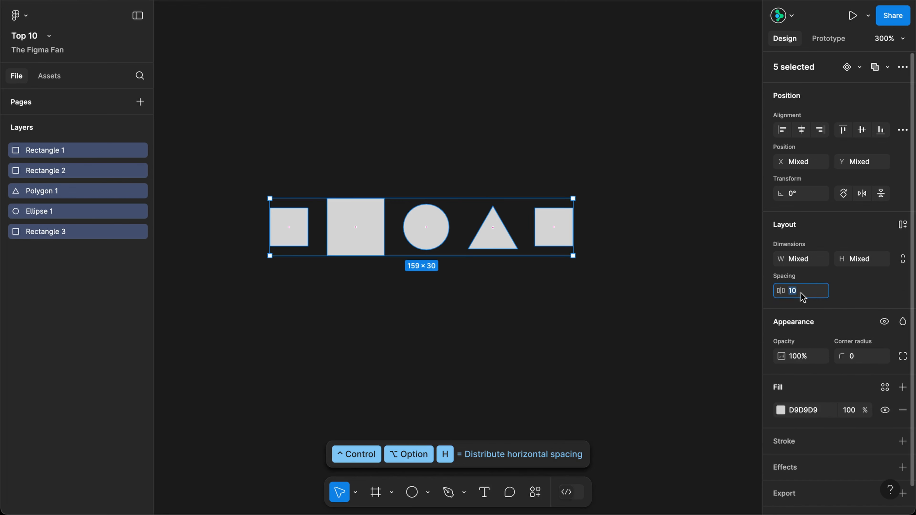
type("15")
key("Return")
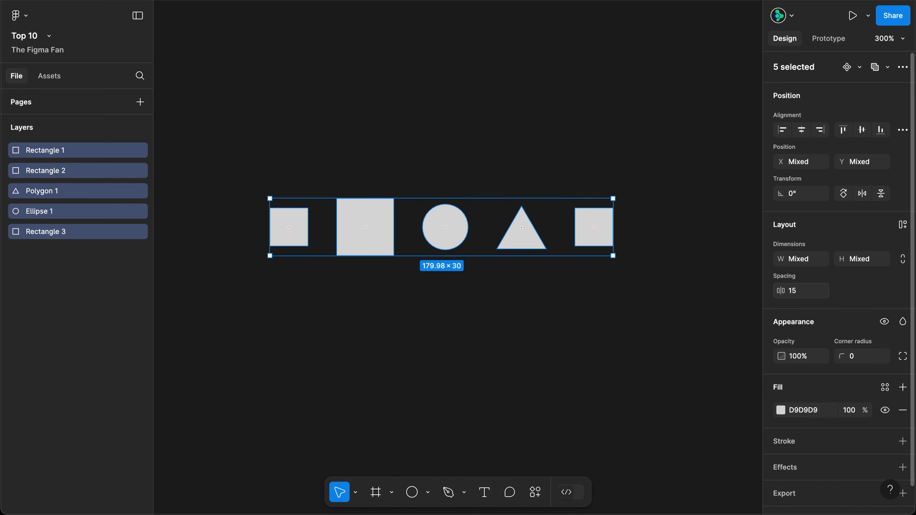
Raise the horizontal spacing between the five shapes by five small nudges
left_click(801, 295)
key("Up")
key("Up")
key("Up")
key("Up")
key("Up")
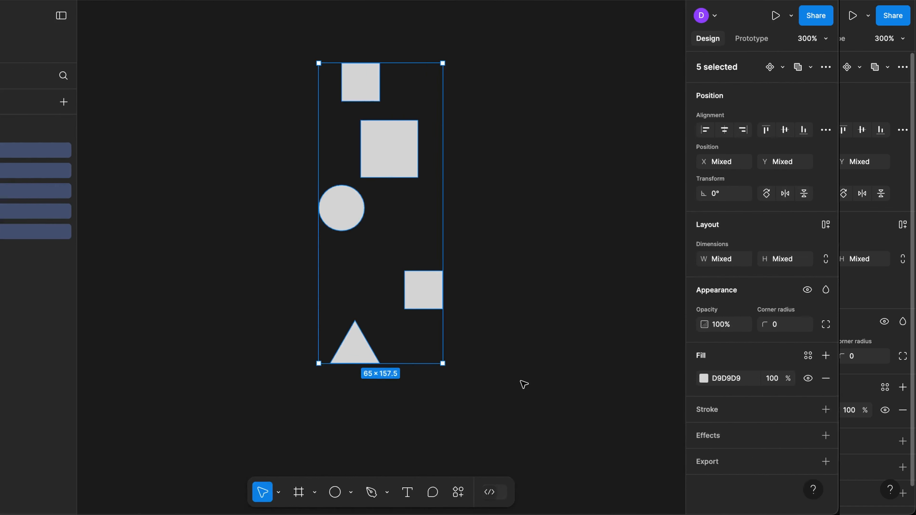
Try the left and right alignments on the five stacked shapes and align them on their horizontal centers
key("alt+a")
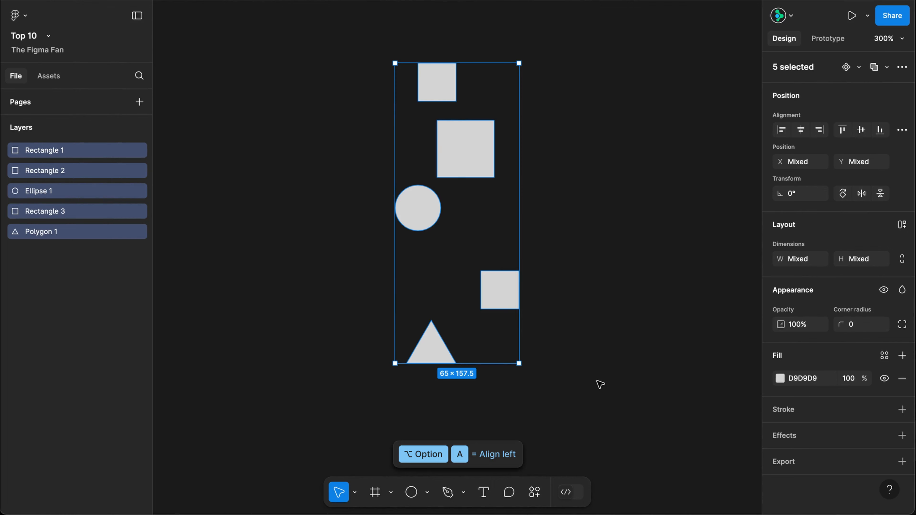
key("alt+d")
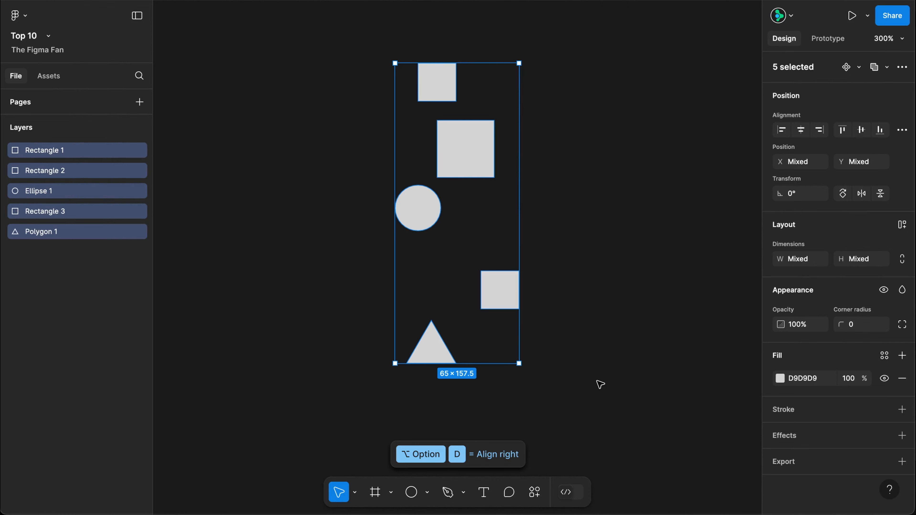
key("alt+h")
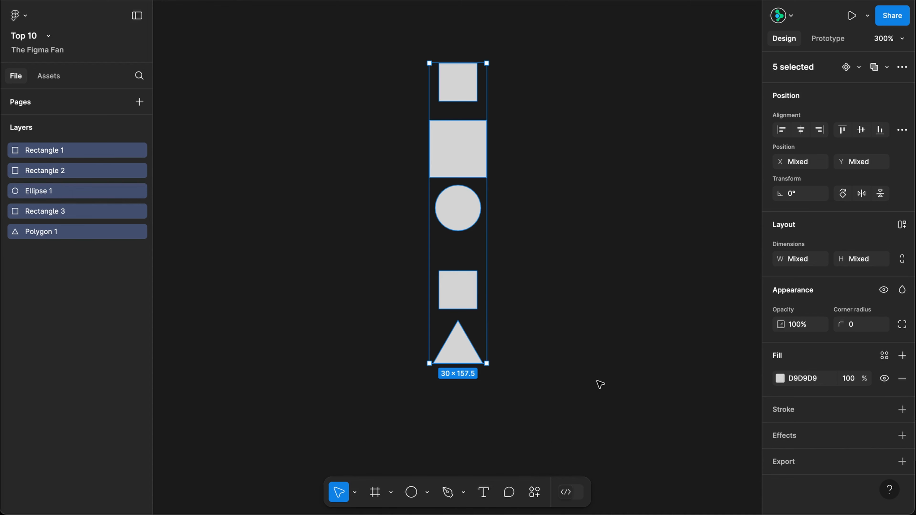
Distribute the vertical spacing of the stacked shapes and set the spacing to 15
key("ctrl+alt+v")
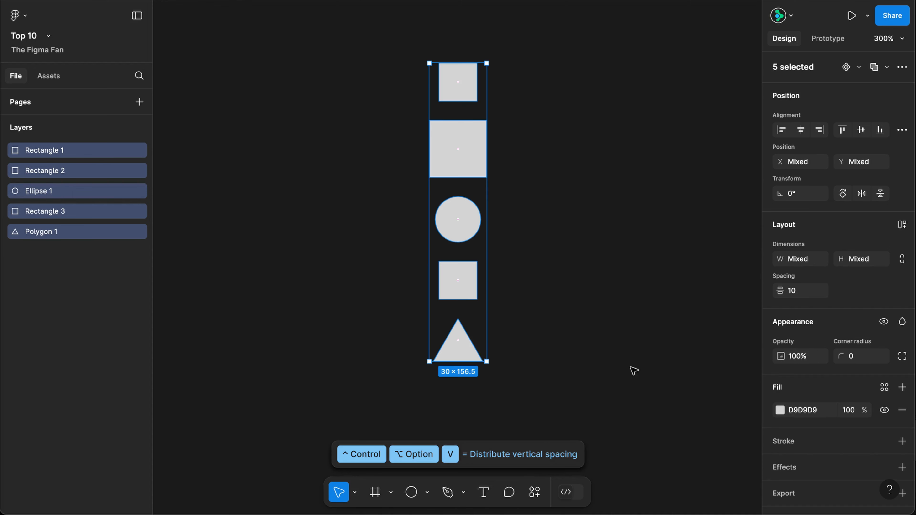
left_click(800, 296)
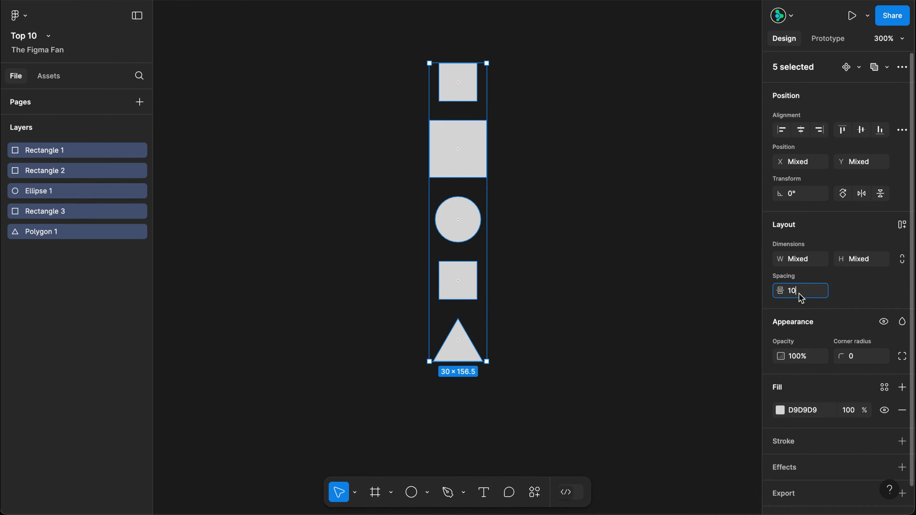
type("15")
key("Return")
Raise the vertical spacing between the stacked shapes by five small nudges
left_click(797, 297)
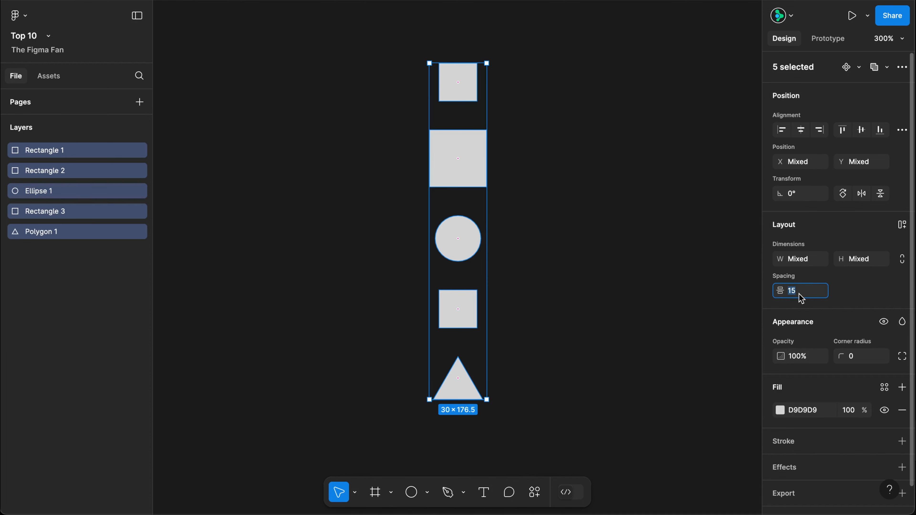
key("Up")
key("Up")
key("Up")
key("Up")
key("Up")
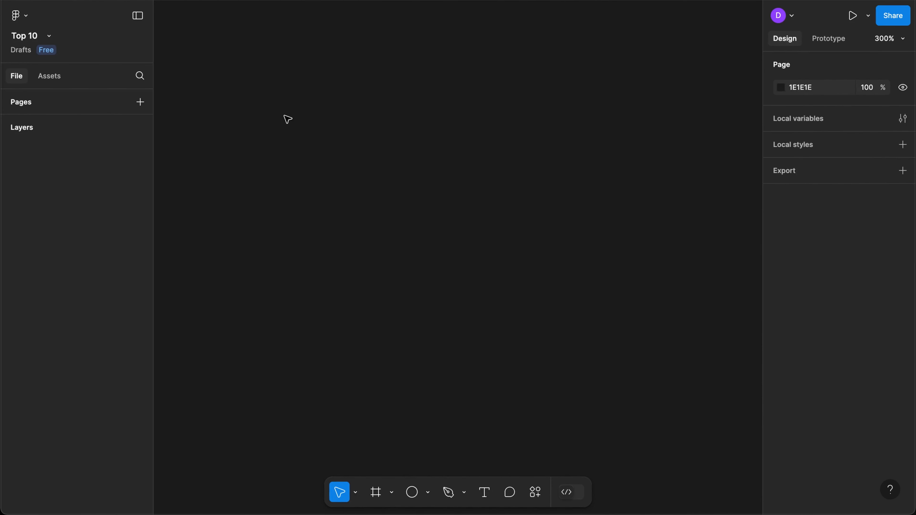
Draw a frame about 217 × 161 on the empty canvas and a circle about 32 × 32 inside it
key("f")
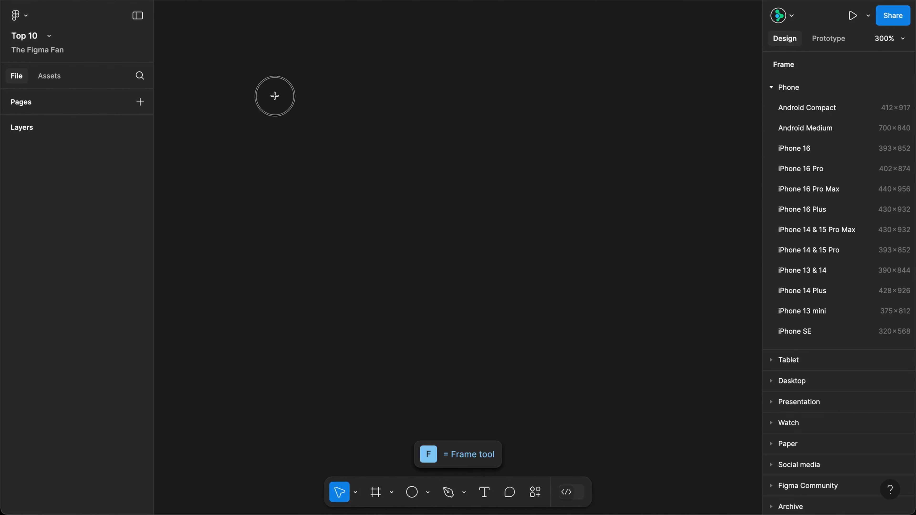
left_click_drag(262, 82, 675, 389)
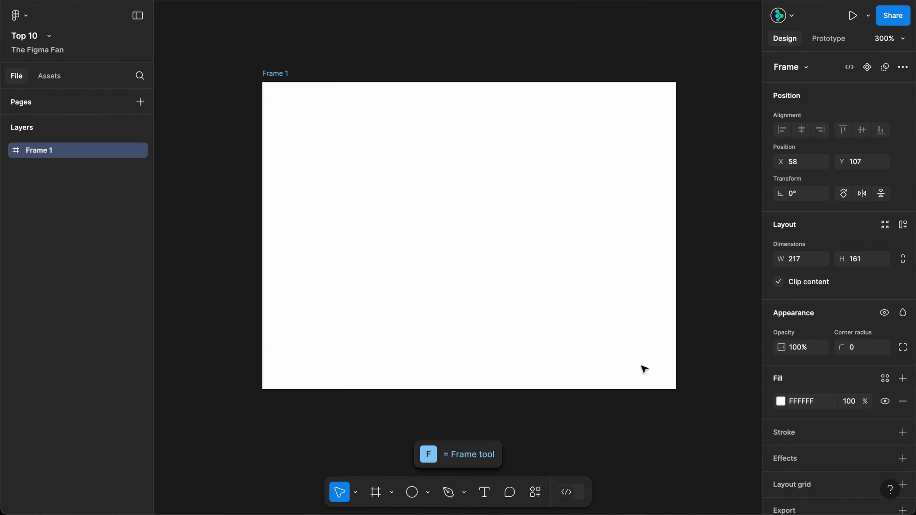
key("o")
left_click_drag(397, 204, 459, 257)
Set the circle's fill color to 000000
left_click(806, 431)
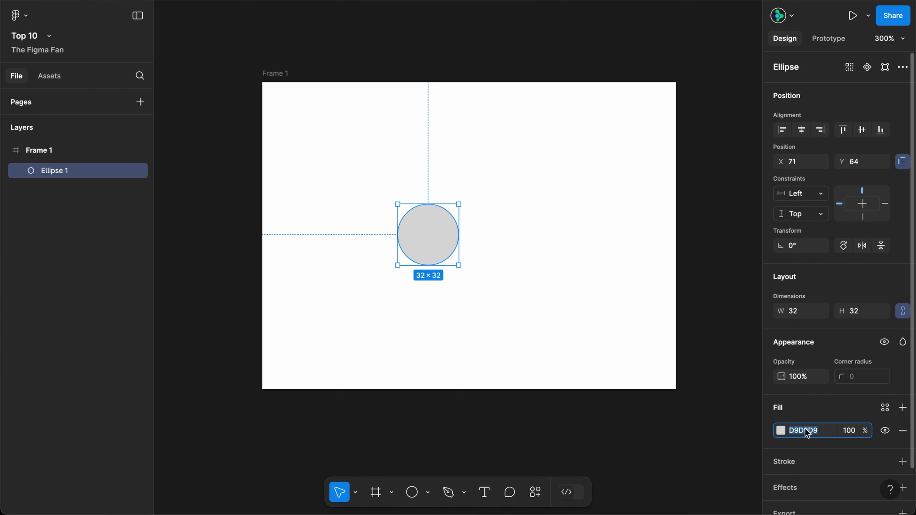
type("000000")
key("Return")
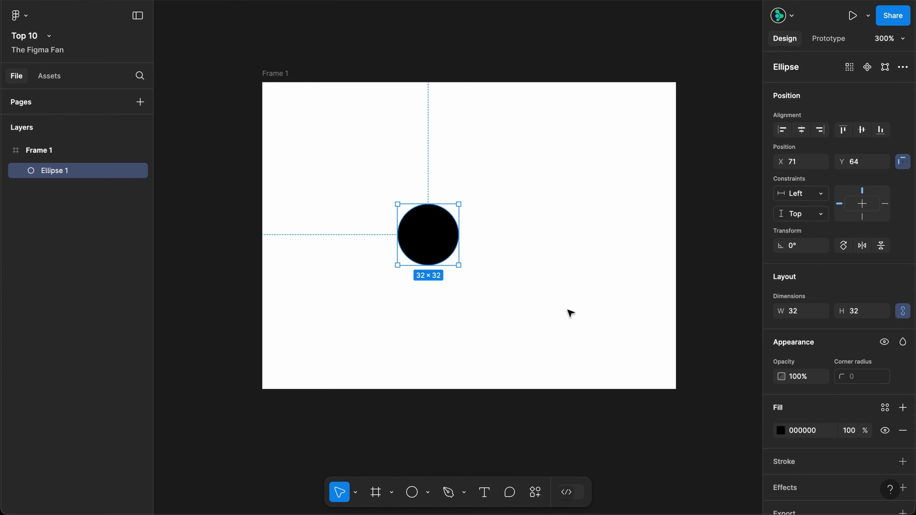
Constrain the black circle to the frame's left, top, right and bottom edges in turn
key("alt+a")
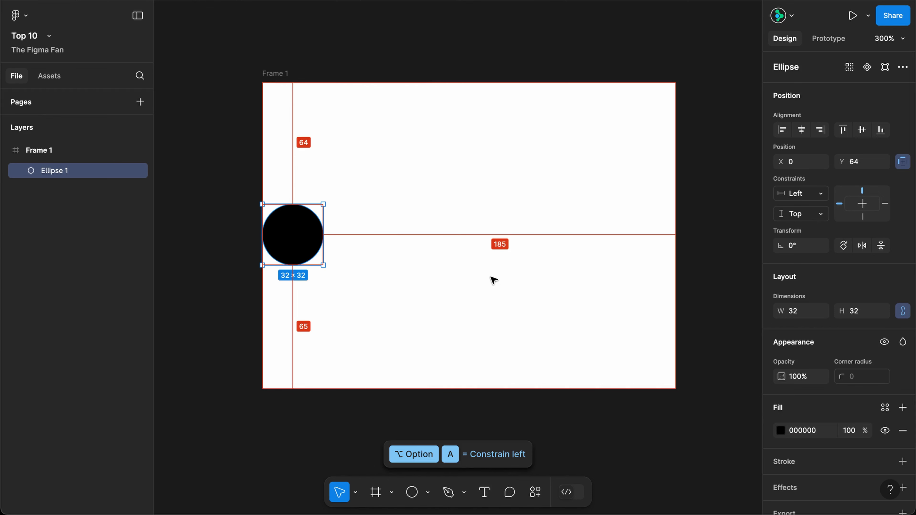
key("alt+w")
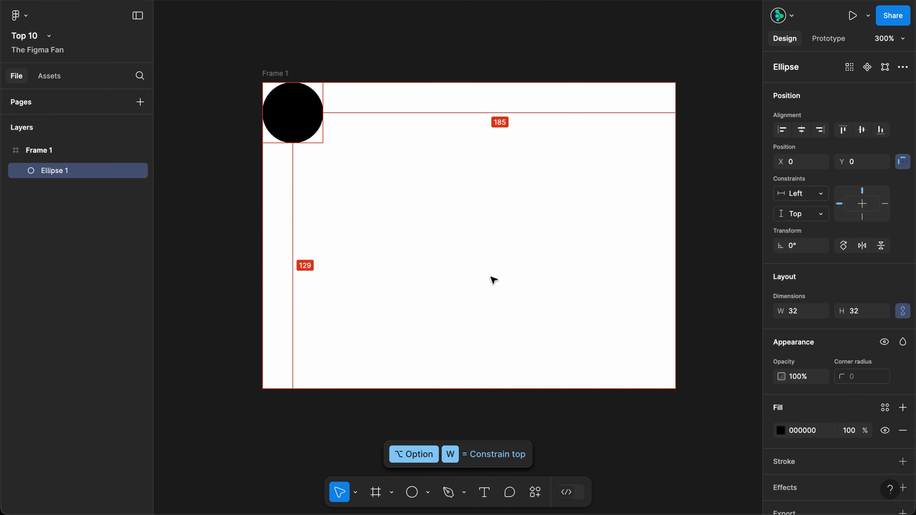
key("alt+d")
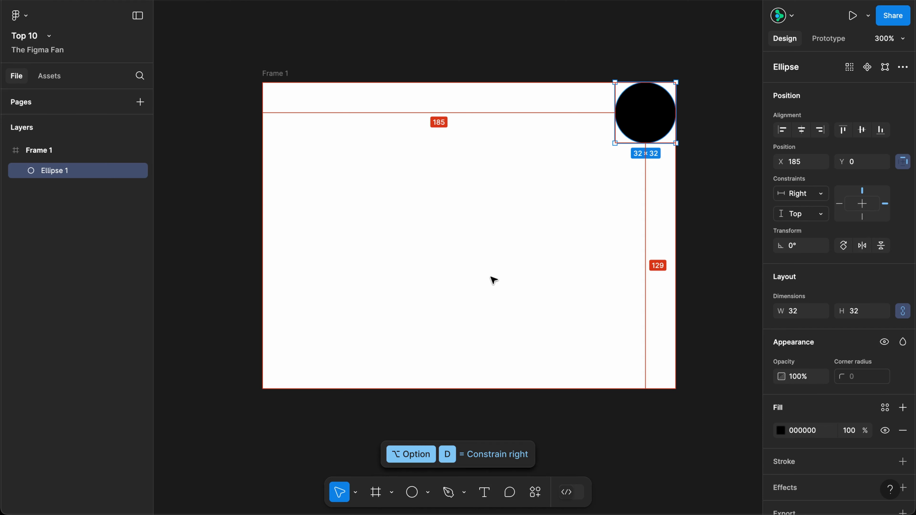
key("alt+s")
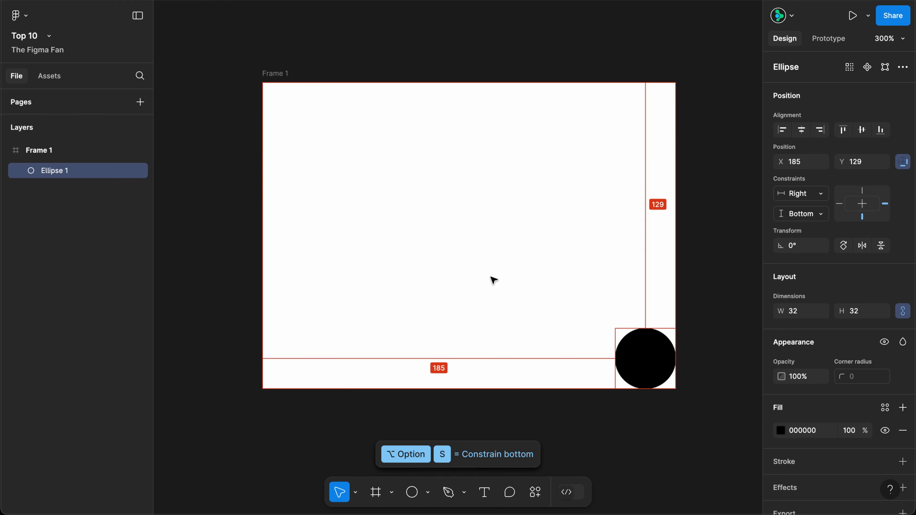
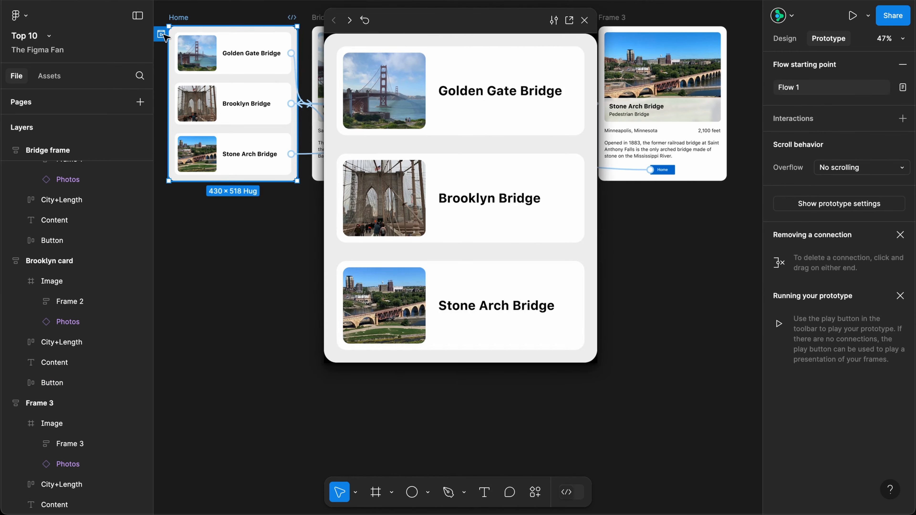
Test the prototype preview by visiting the Golden Gate, Brooklyn and Stone Arch Bridge cards and returning Home from each
left_click(444, 110)
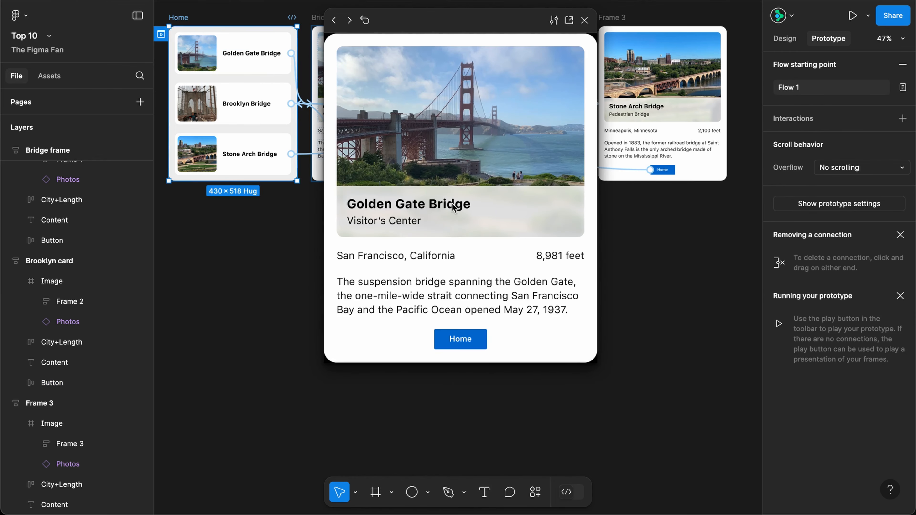
left_click(458, 344)
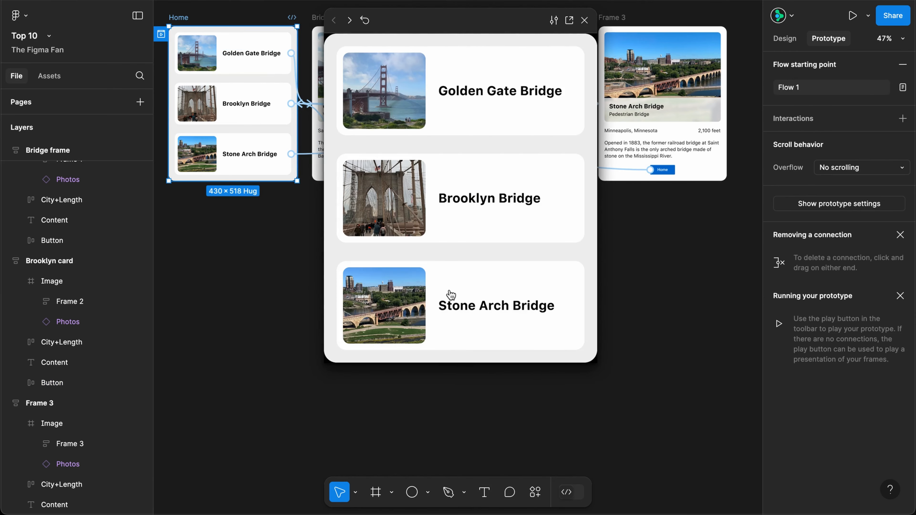
left_click(438, 225)
left_click(461, 343)
left_click(461, 333)
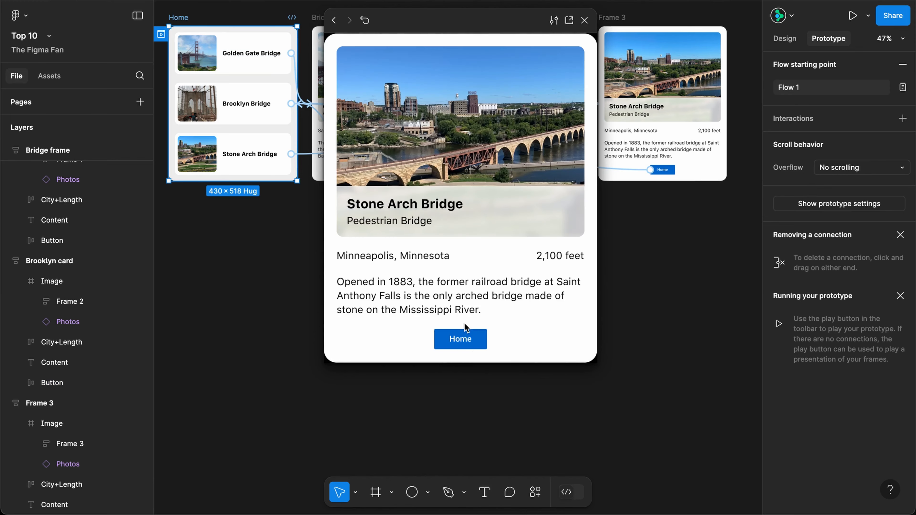
left_click(466, 348)
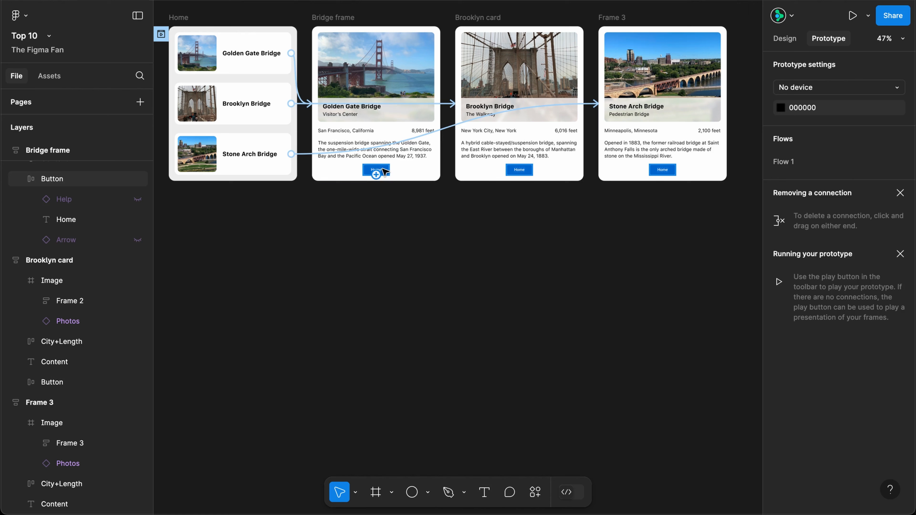
Connect the Home button on the Bridge frame to the Home frame with a click interaction
left_click(383, 169)
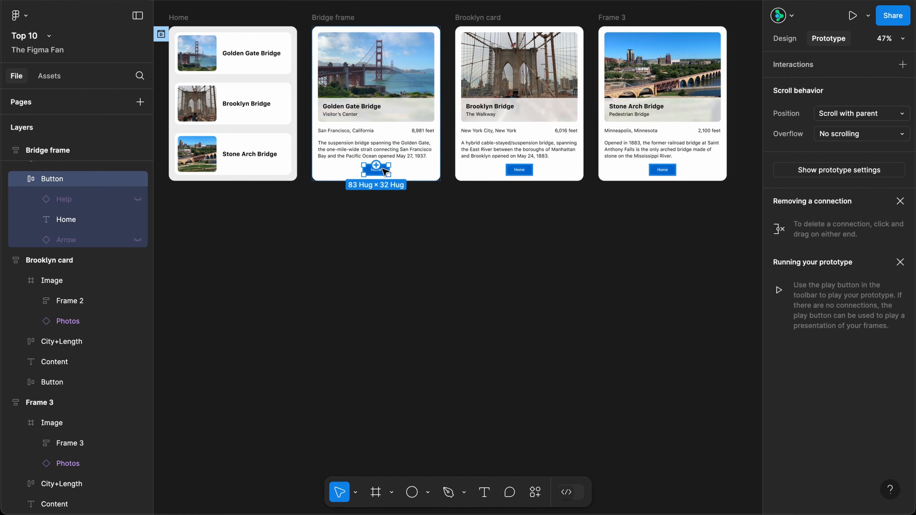
left_click_drag(376, 165, 301, 126)
Replace the Home buttons on the Brooklyn card and Frame 3 with a copy of the Bridge frame's connected Home button
mouse_move(389, 178)
key("super+c")
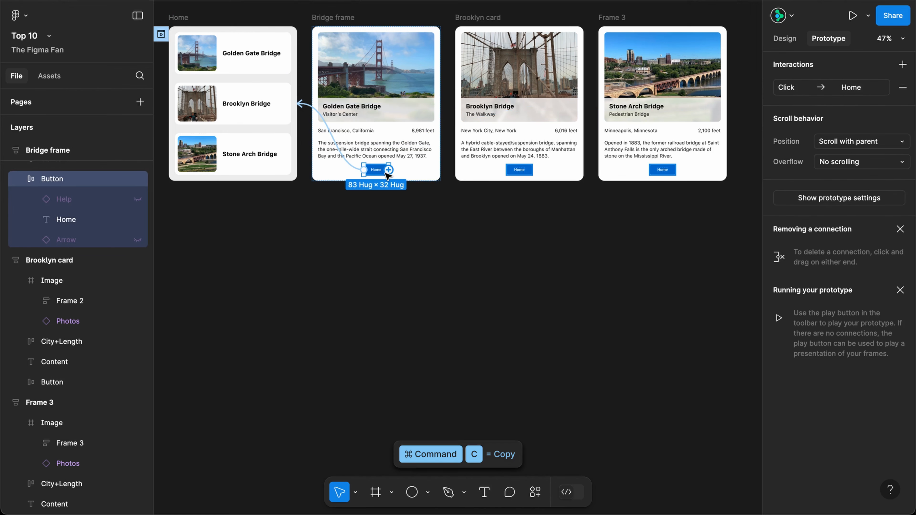
left_click(532, 174)
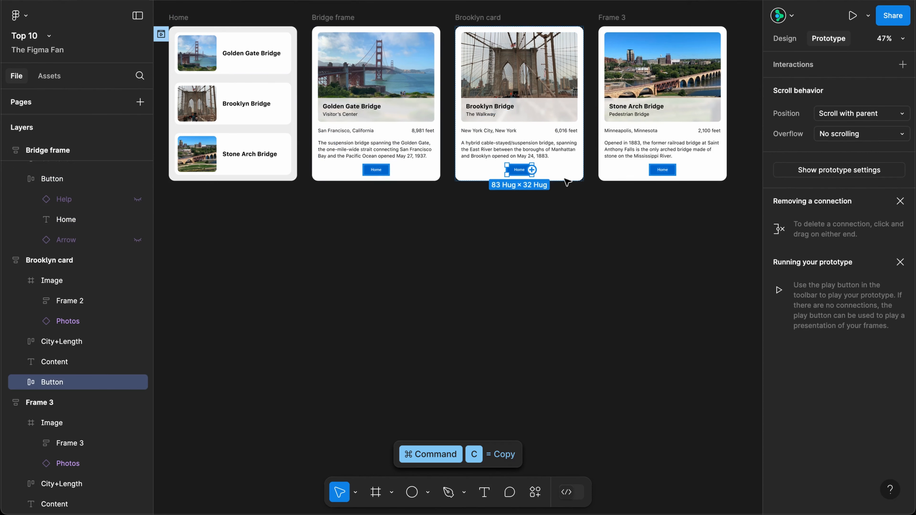
left_click(665, 174, "shift")
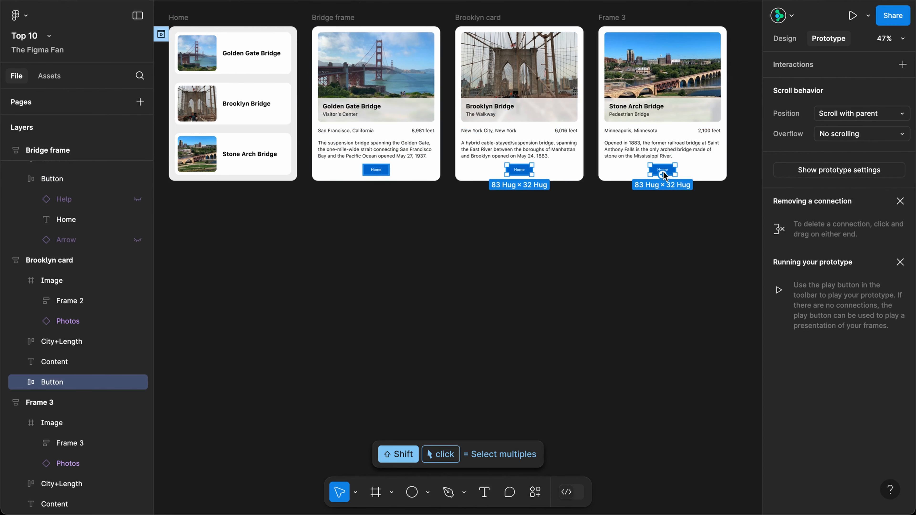
right_click(664, 175)
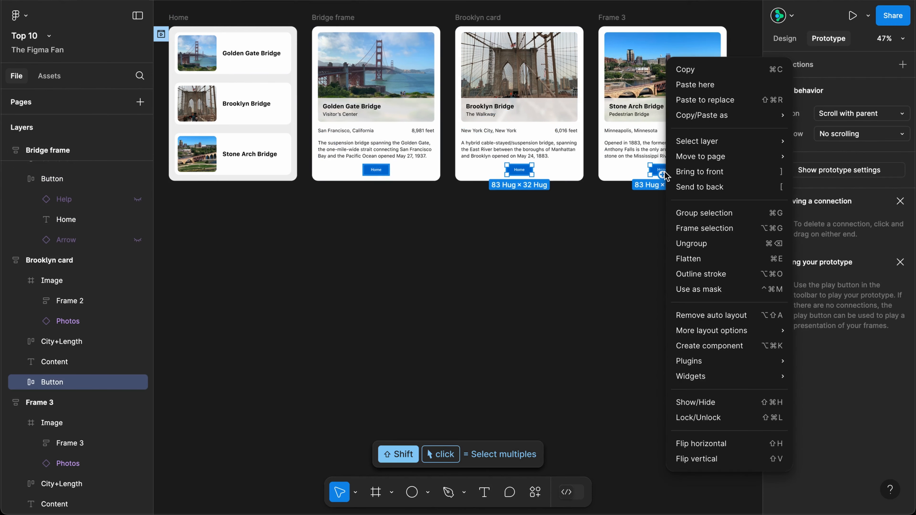
left_click(685, 104)
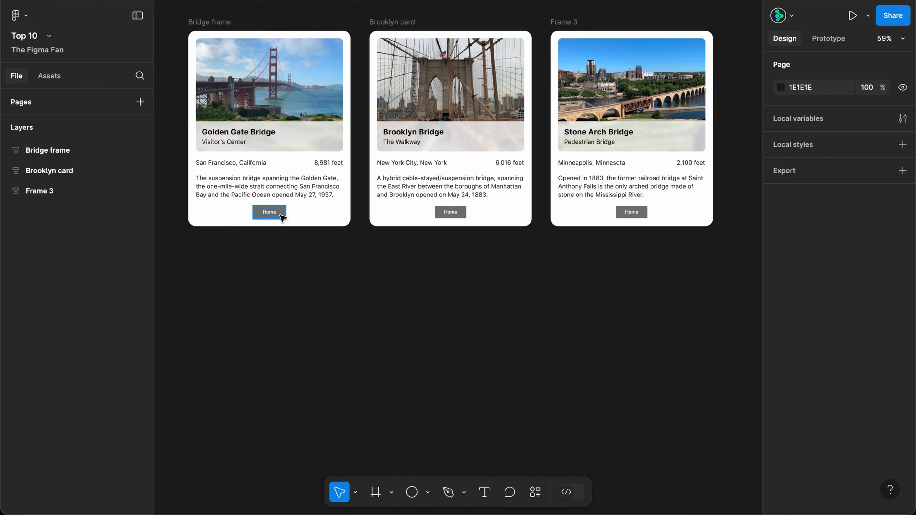
Select the matching Home buttons on all three bridge cards and set their fill color to 0070D2
double_click(282, 216)
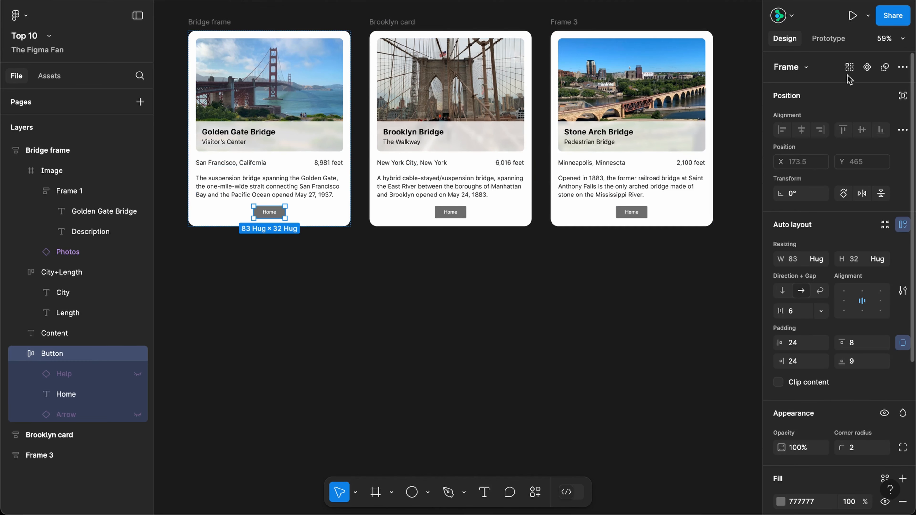
key("super+alt+a")
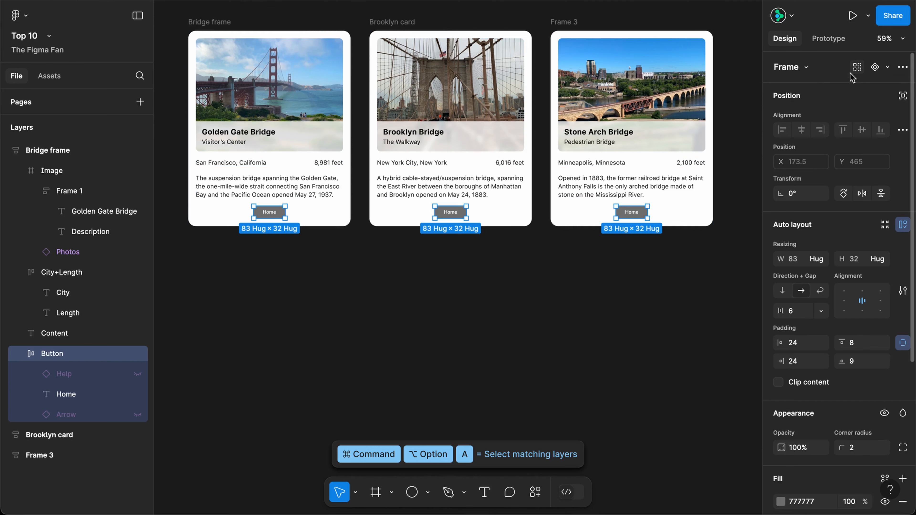
scroll(832, 164, "down", 5)
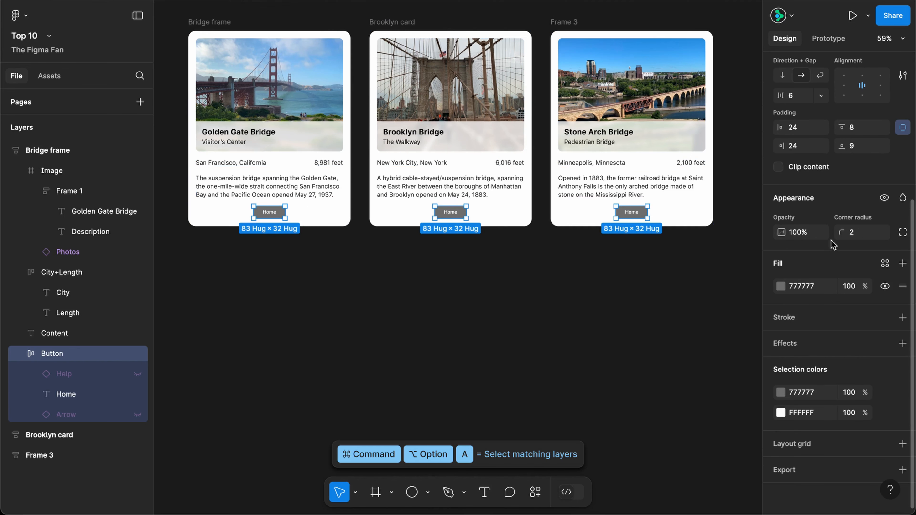
left_click(816, 286)
type("0070D2")
key("Return")
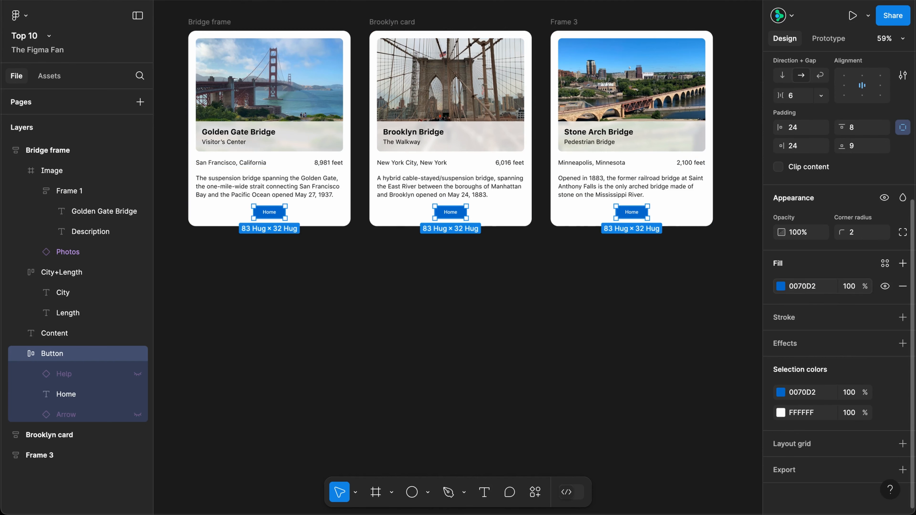
Set the three selected buttons' corner radius to 20 and their width to 200
left_click(860, 233)
type("20")
key("Return")
scroll(861, 235, "up", 6)
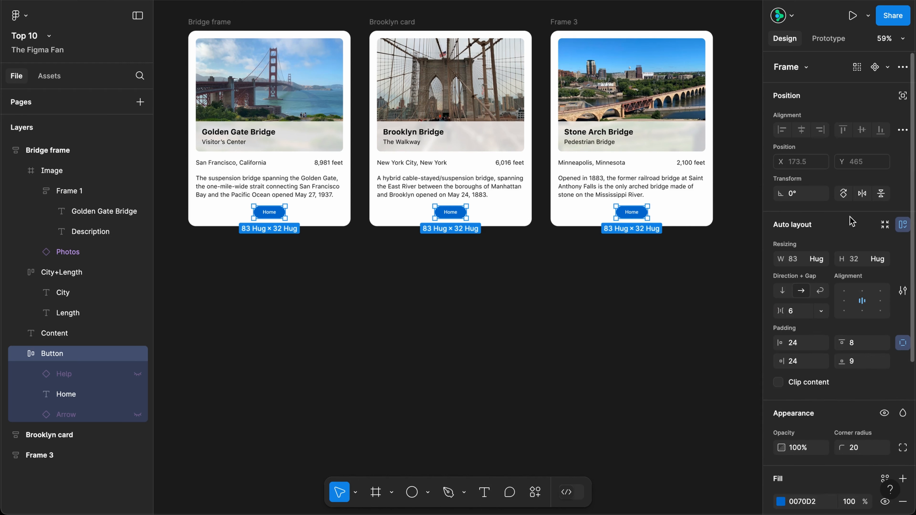
left_click(803, 263)
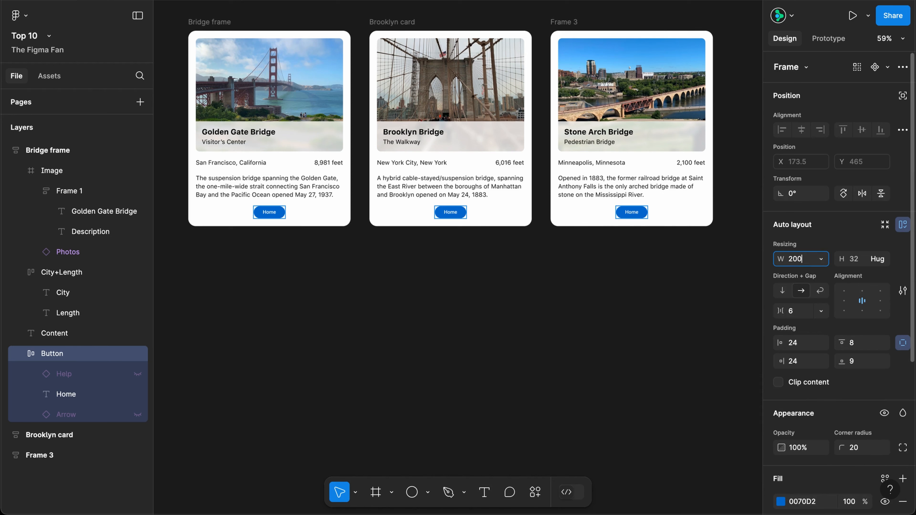
type("200")
key("Return")
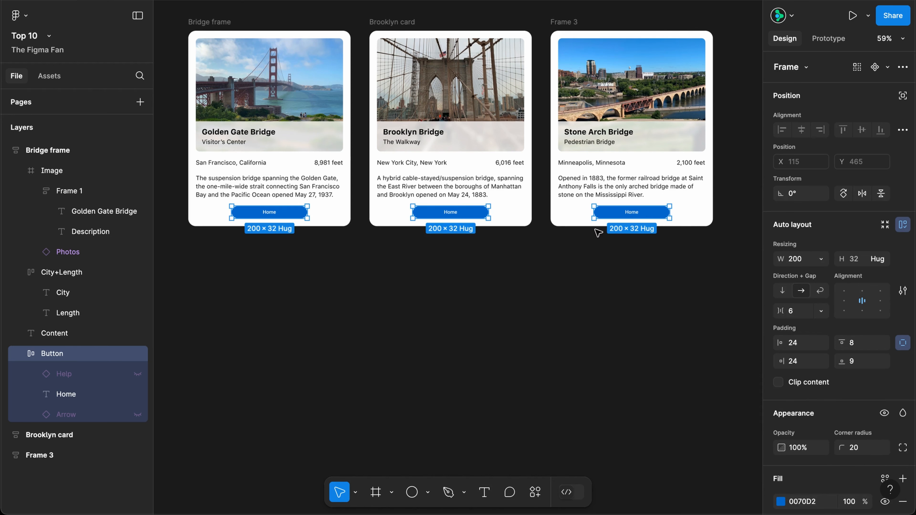
Multi-edit the matching button labels on all three cards to read "Old Home Button"
double_click(271, 213)
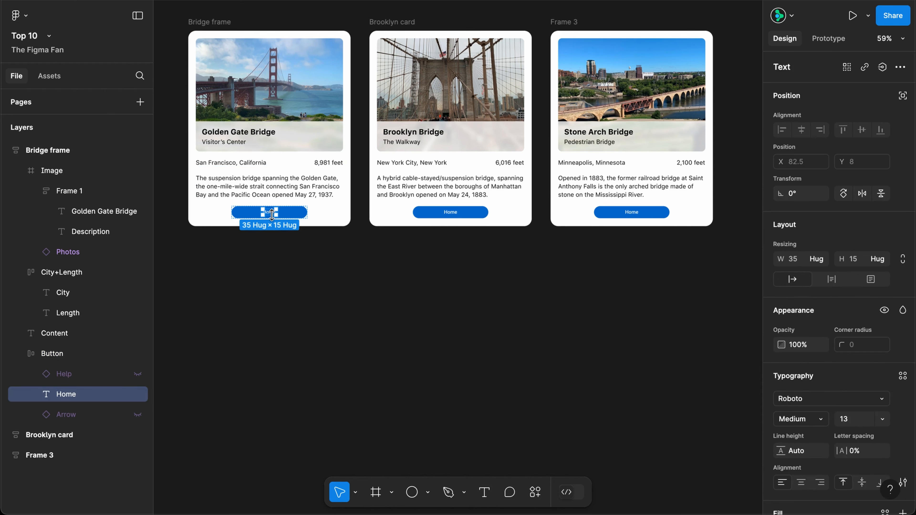
key("super+alt+a")
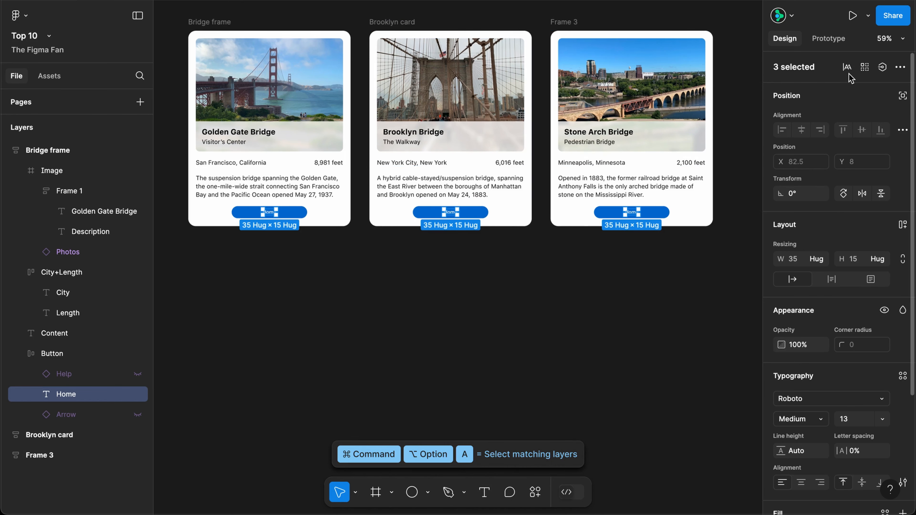
key("Return")
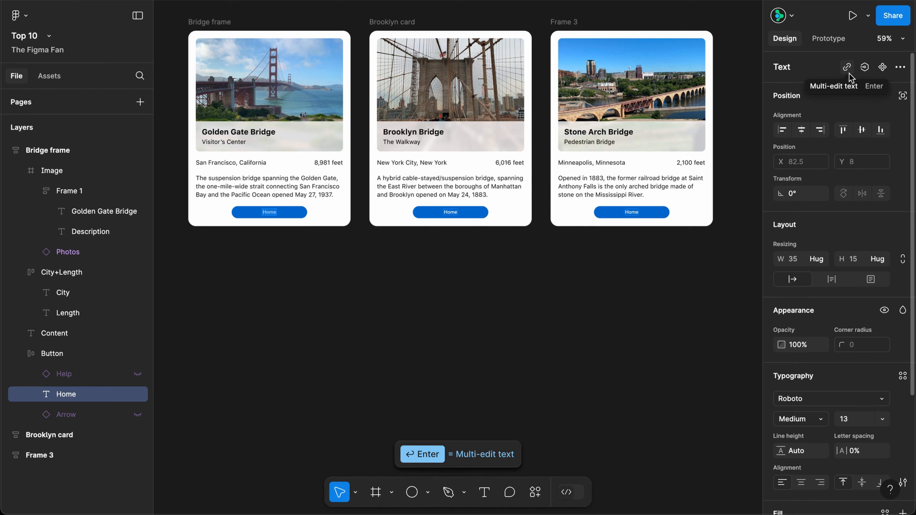
type("Old Home Bu")
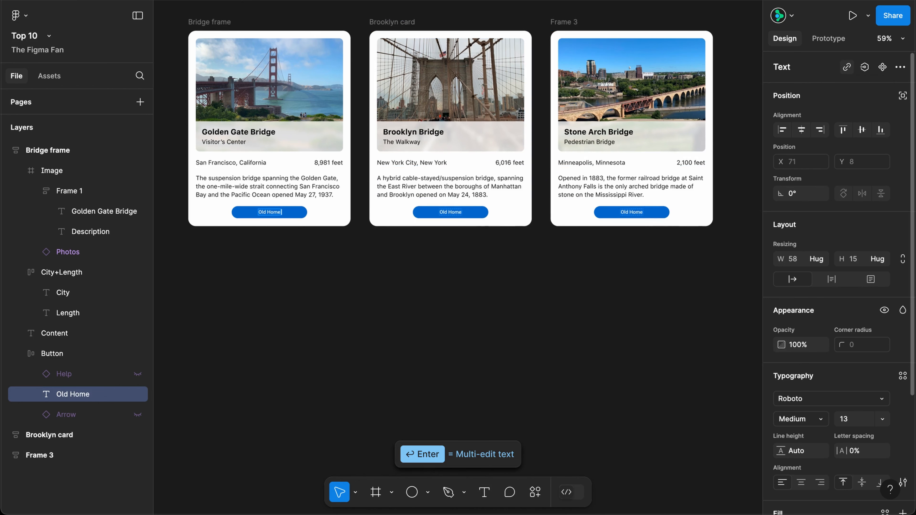
type("tton")
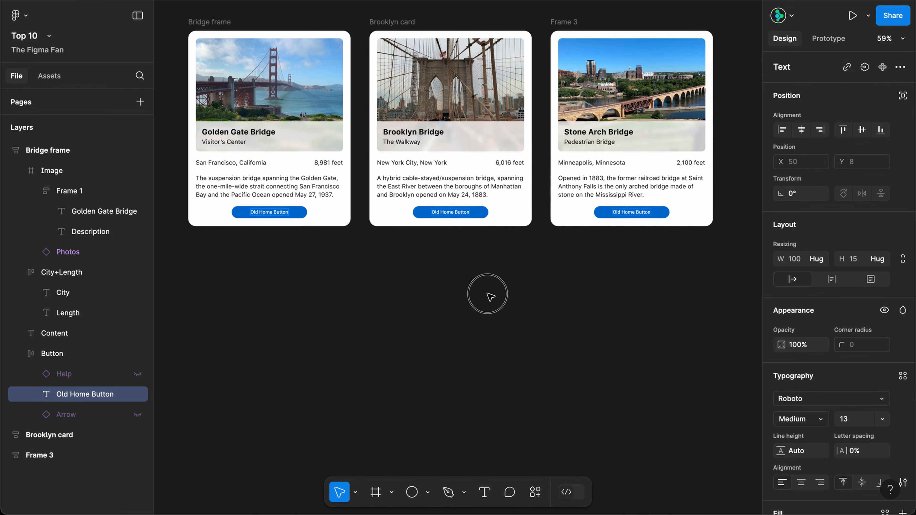
key("Escape")
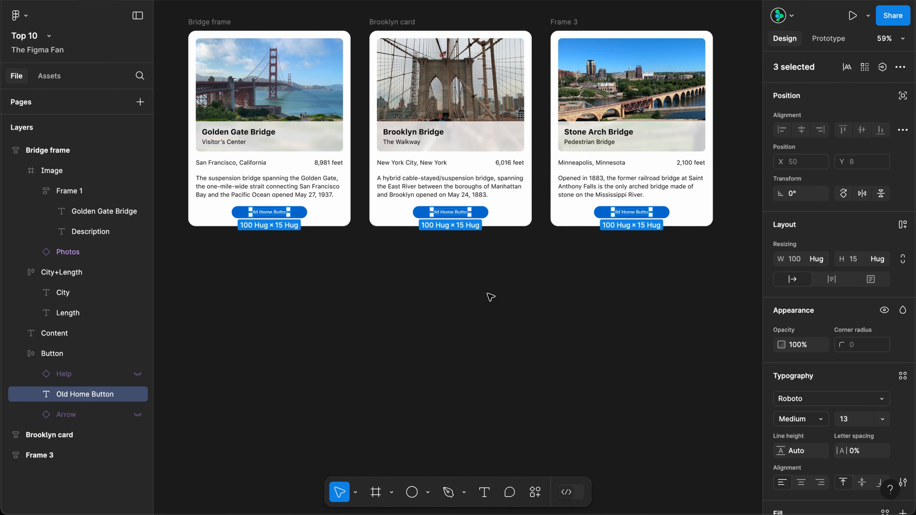
Multi-edit the matching city texts on all three cards to read "City, State"
left_click(245, 165)
key("super+alt+a")
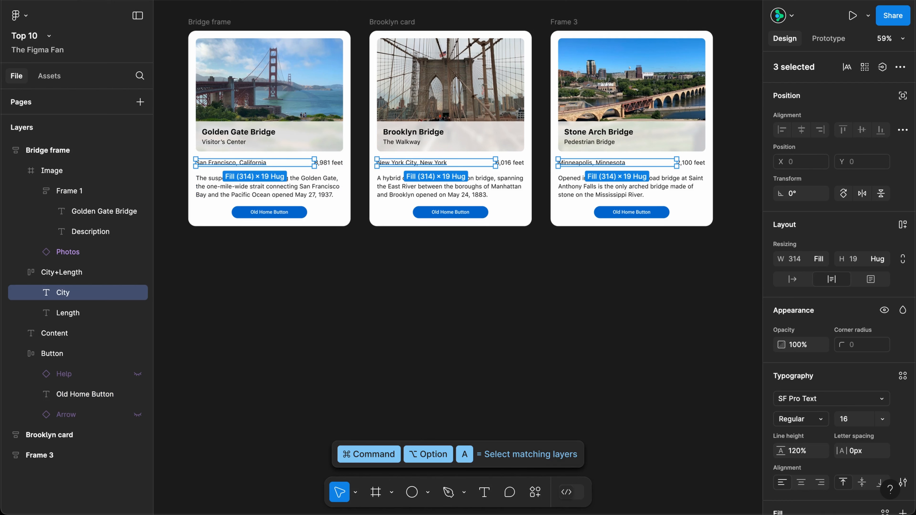
key("Return")
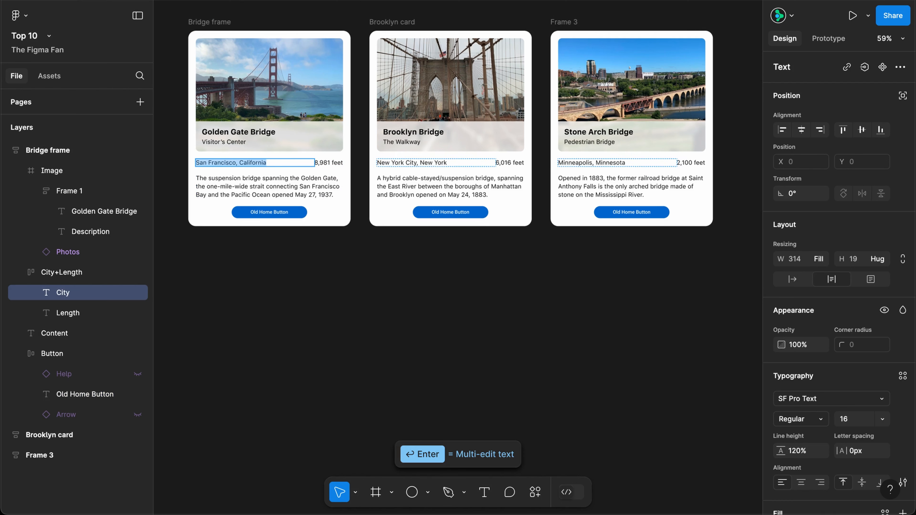
type("City, State")
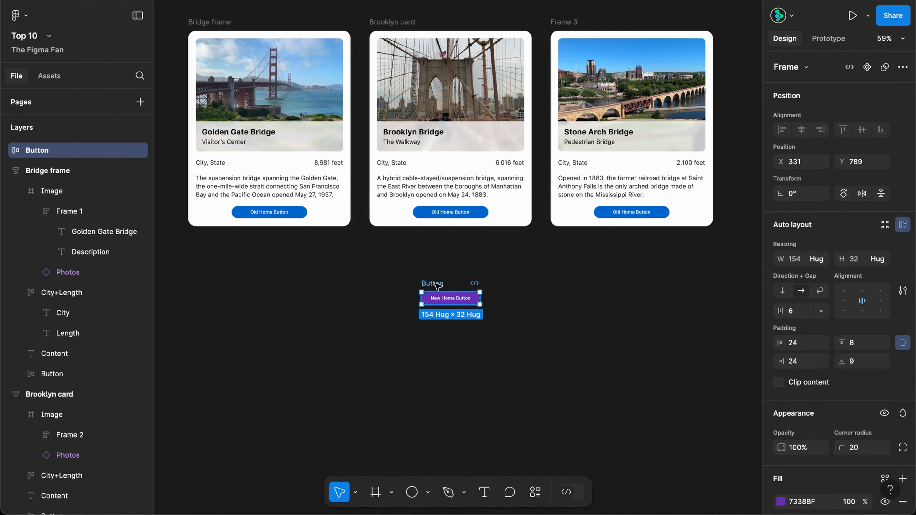
Replace all three Old Home Button instances with a copy of the purple New Home Button, and delete the standalone original below the cards
key("super+c")
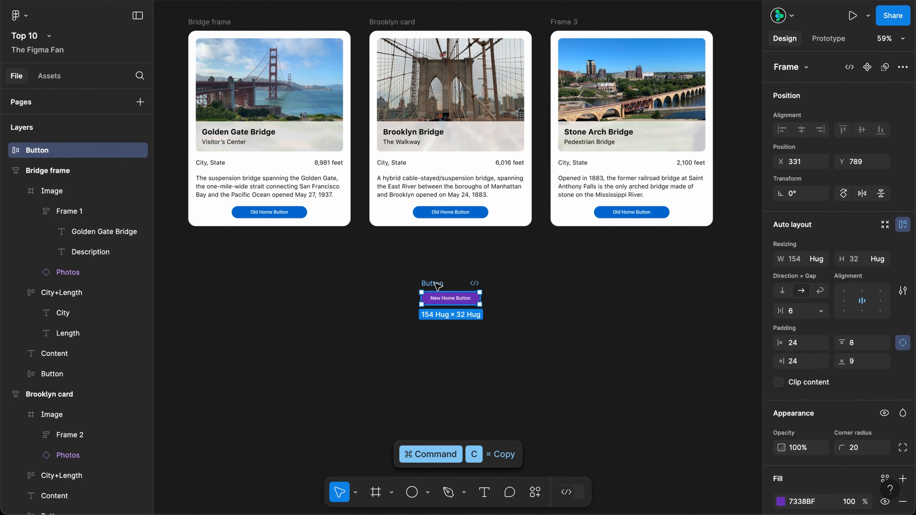
left_click(302, 213)
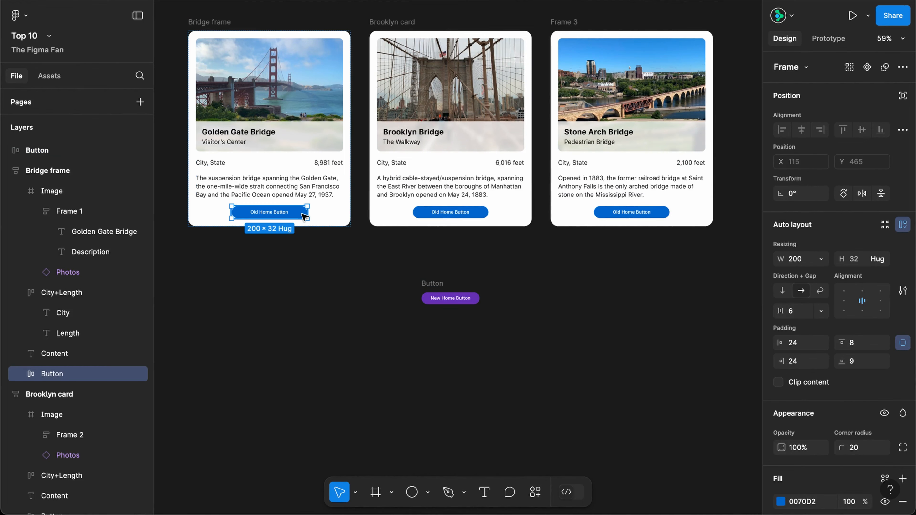
key("super+alt+a")
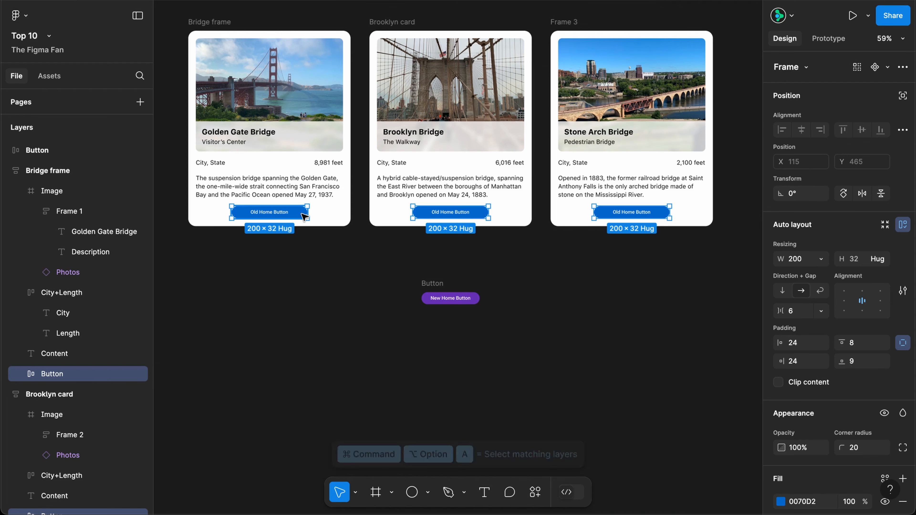
key("super+shift+r")
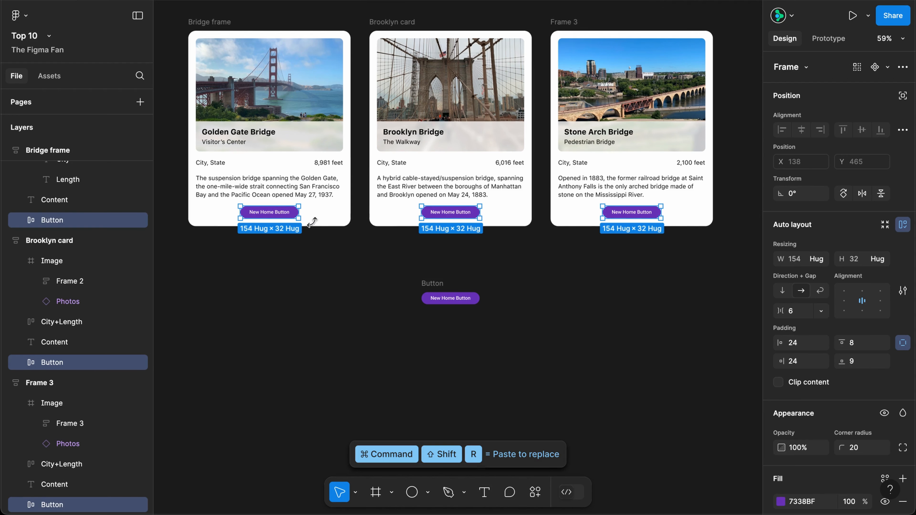
left_click(440, 284)
key("Delete")
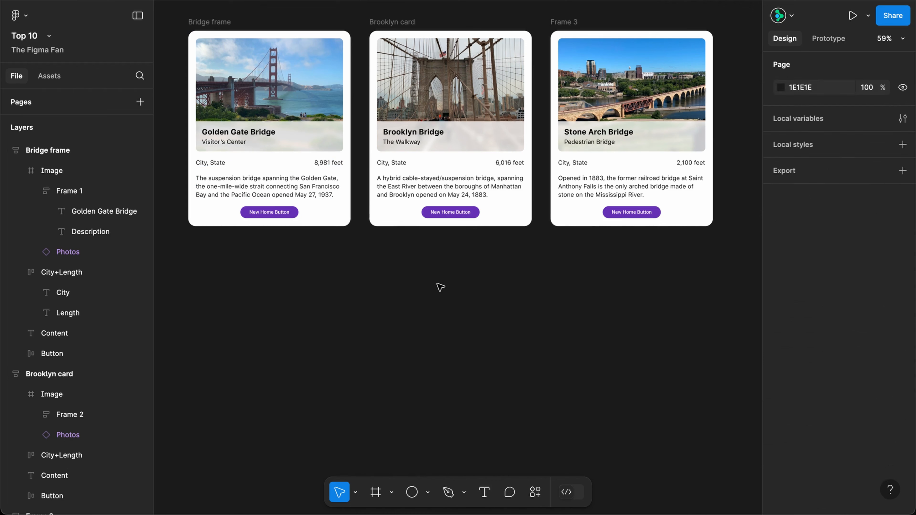
Multi-edit the city texts and button labels on all three cards together to read "Placeholder", and deselect them
left_click(271, 216)
left_click(222, 166, "shift")
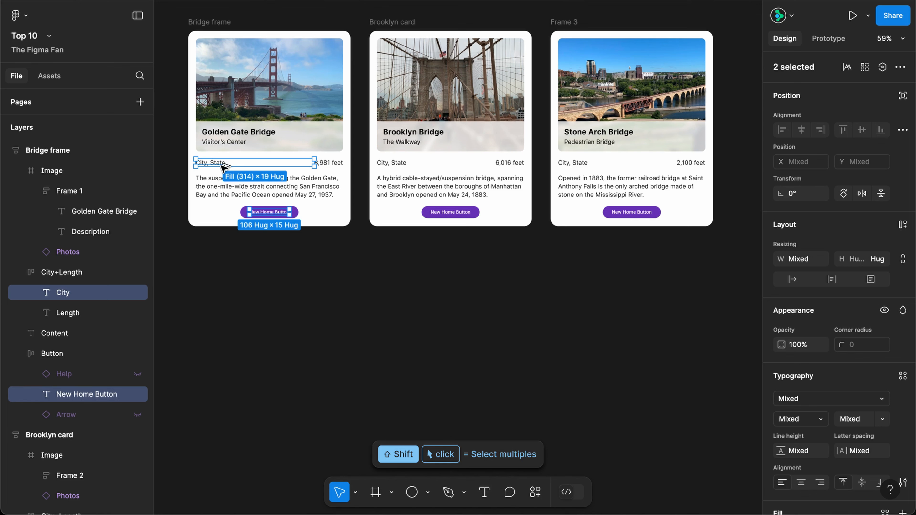
key("ctrl+alt+a")
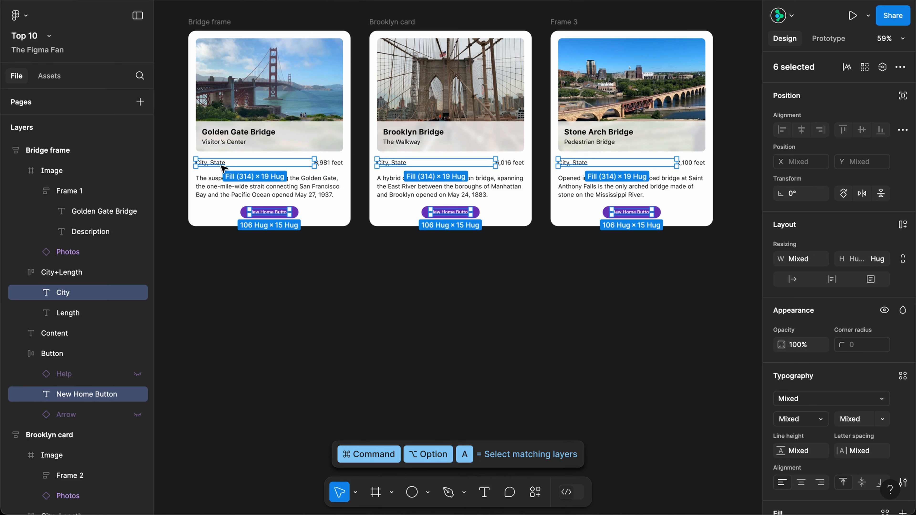
key("Return")
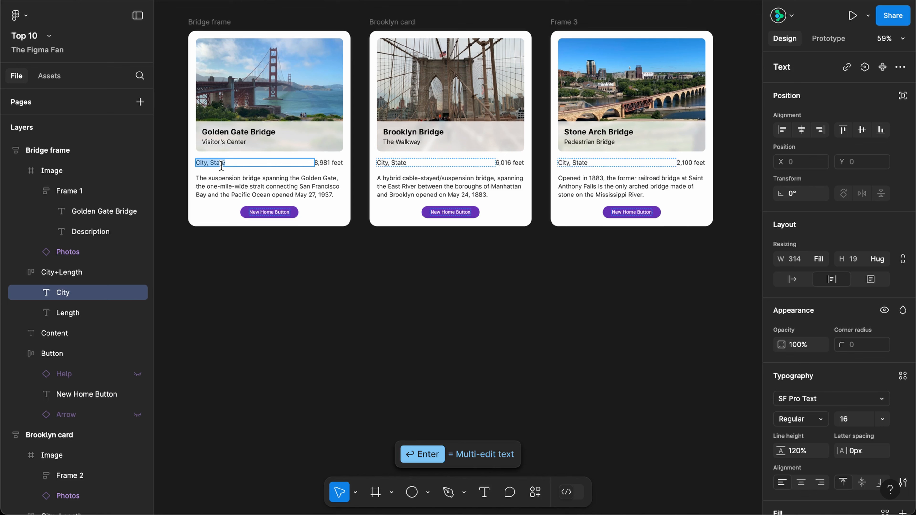
type("Placeholder")
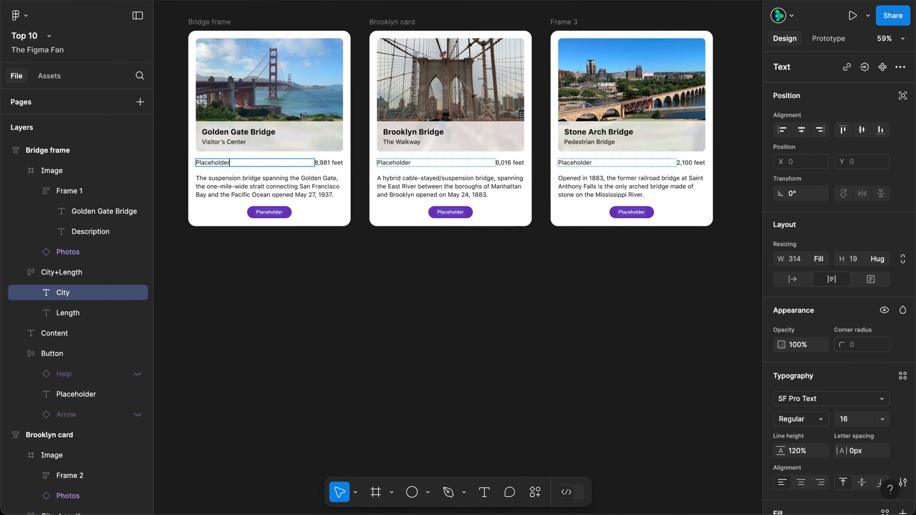
key("Escape")
left_click(465, 288)
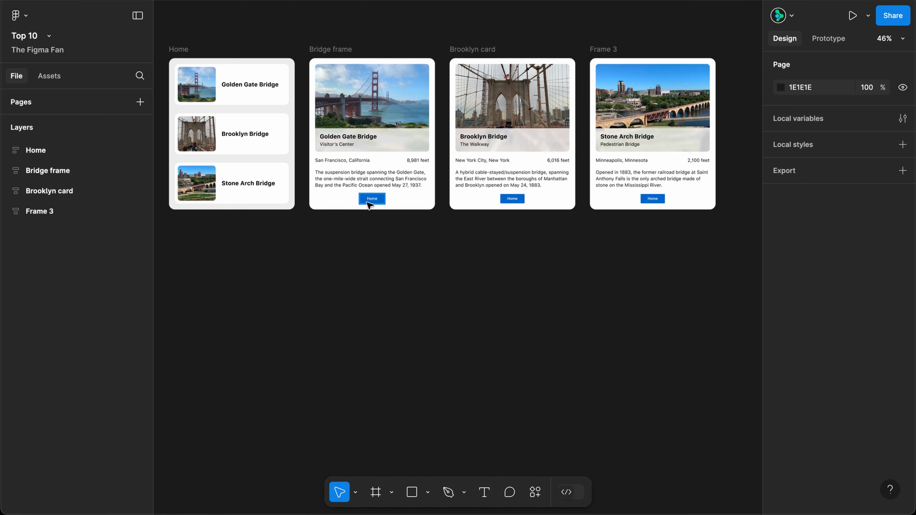
Select the matching Home buttons on all three bridge cards and show their prototype settings
left_click(367, 203)
key("ctrl+alt+a")
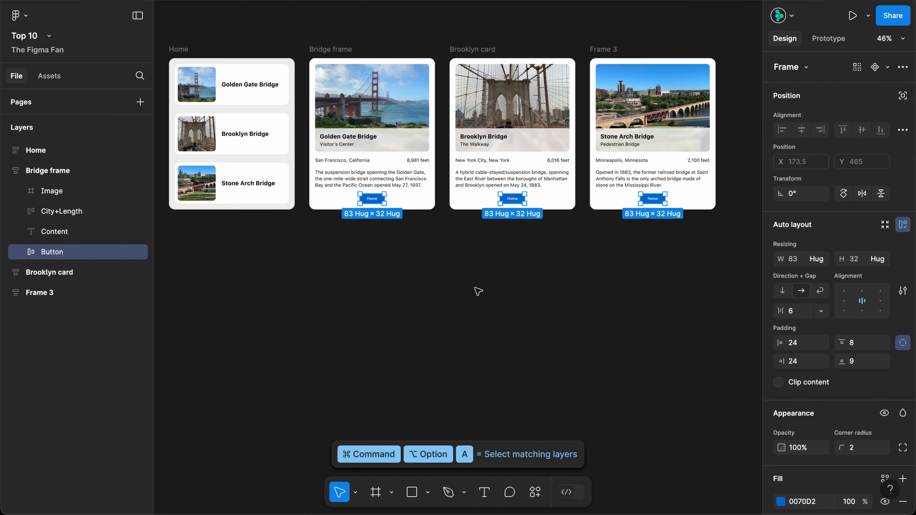
key("shift+e")
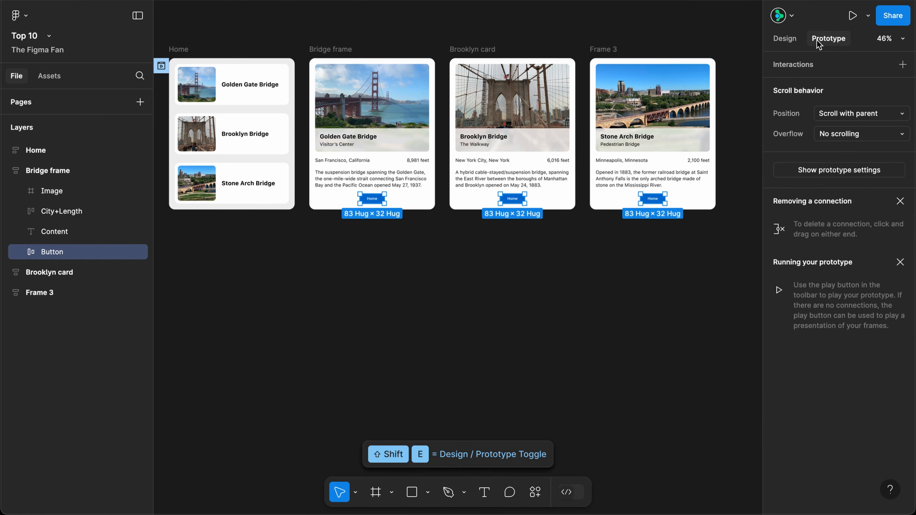
Add an on-click interaction navigating the three selected buttons to the Home frame, and remove that interaction again
left_click(902, 64)
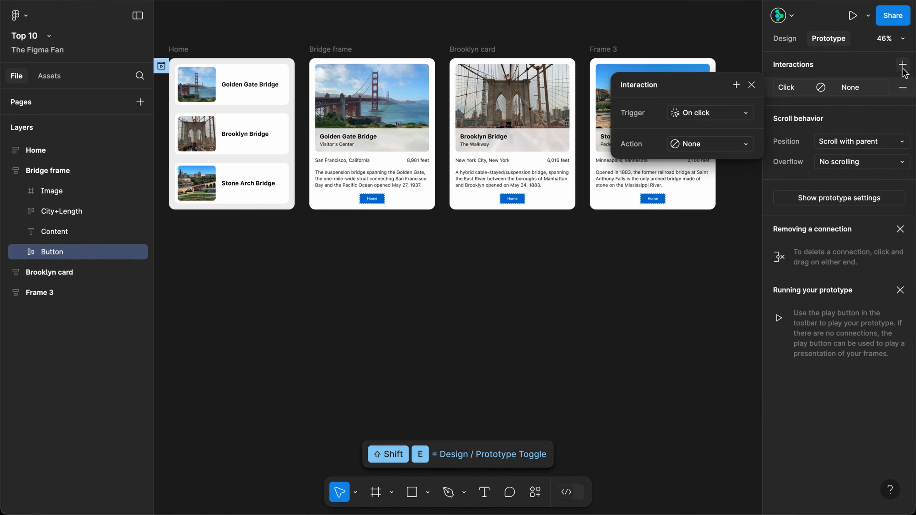
left_click(705, 145)
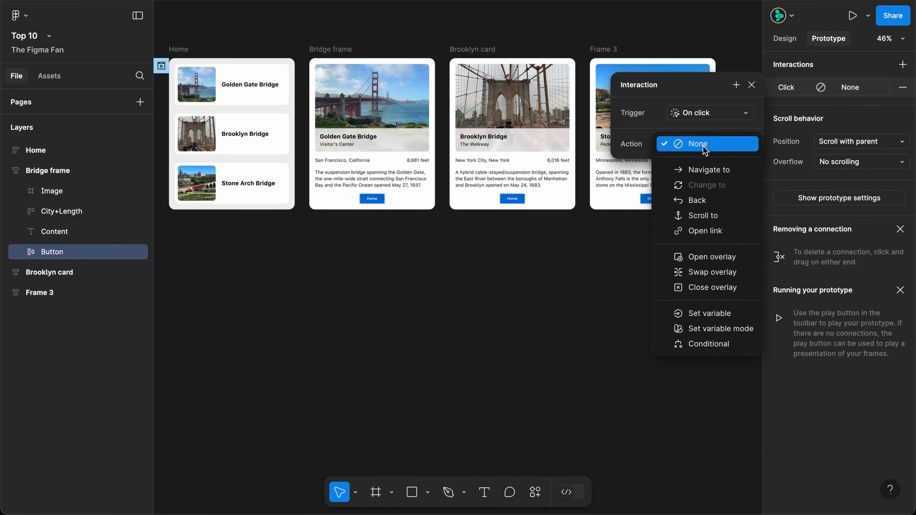
left_click(706, 169)
left_click(703, 166)
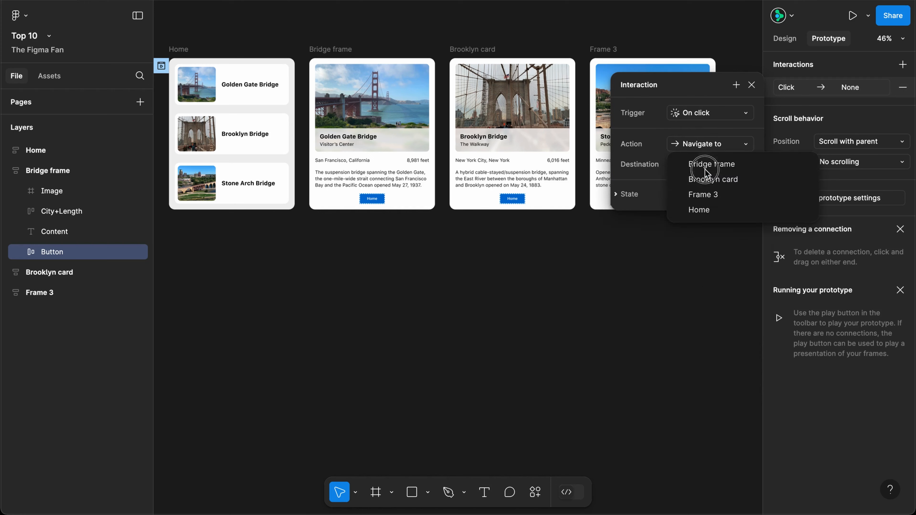
left_click(712, 209)
left_click(752, 85)
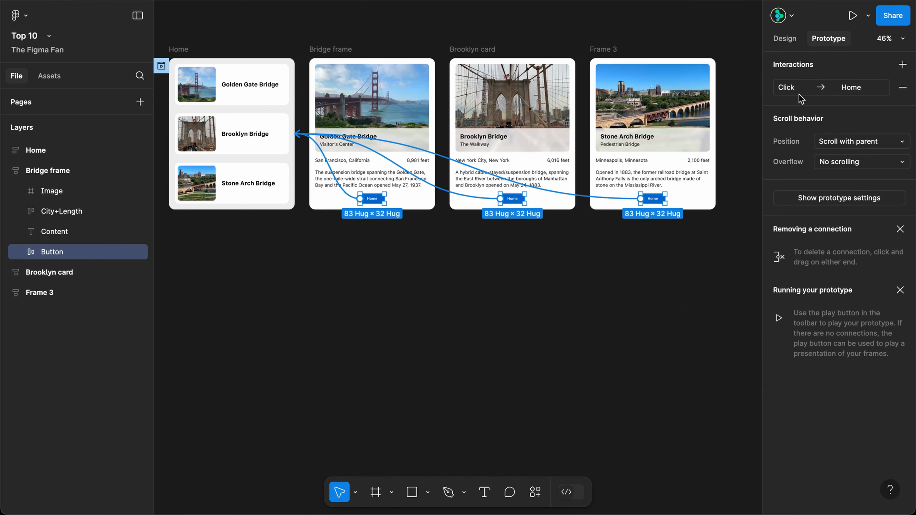
left_click(900, 87)
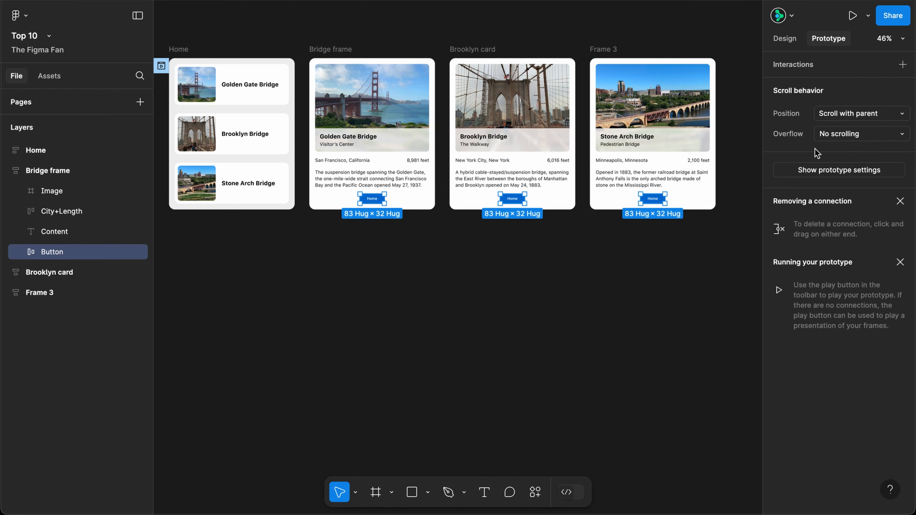
Connect the three selected Home buttons together to the Home frame with an on-click Navigate to interaction
left_click_drag(372, 203, 284, 138)
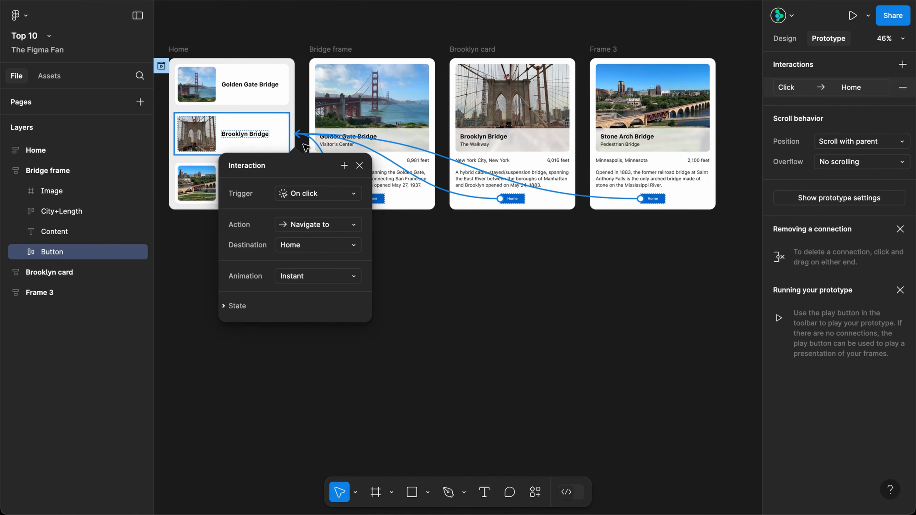
left_click(358, 165)
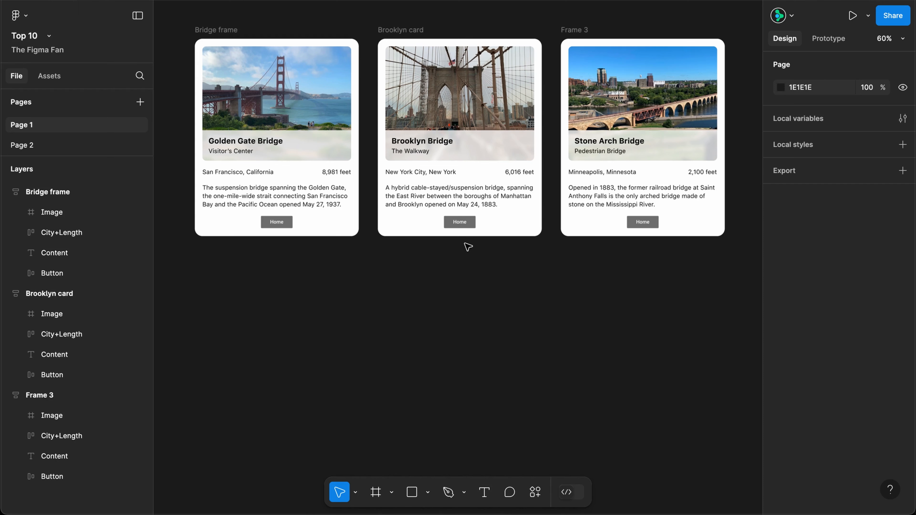
Copy the Brooklyn card's grey Home button to the empty canvas below the card and convert the copy into a component
left_click_drag(462, 223, 460, 300)
key("ctrl+alt+k")
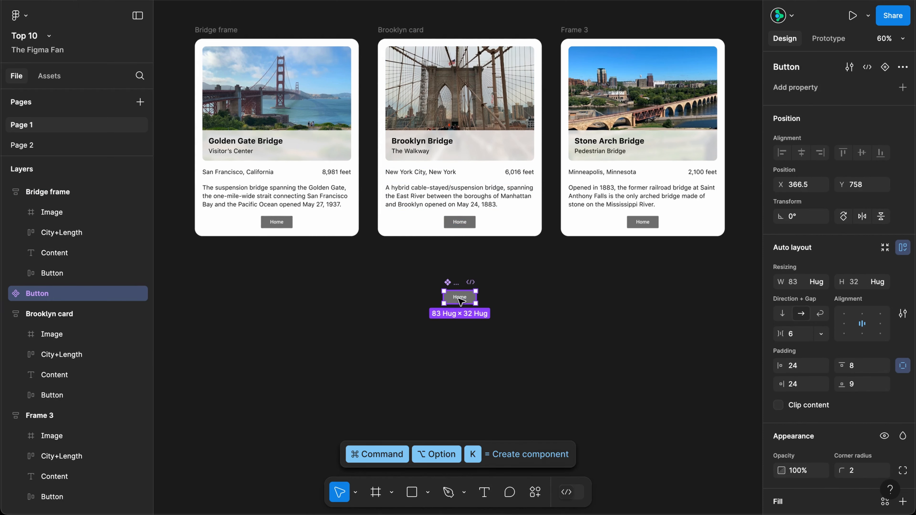
Set the button component's fill color to 0070D2
scroll(834, 325, "down", 10)
left_click(825, 291)
type("0070D2")
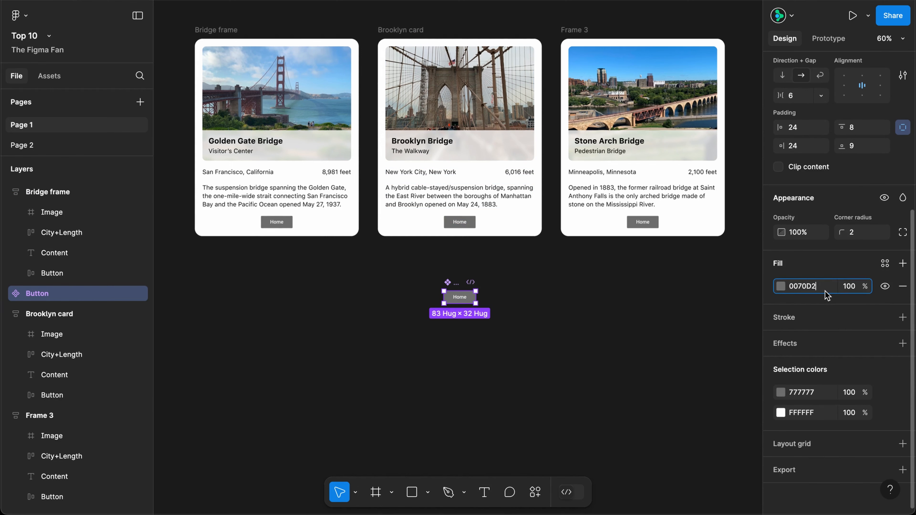
key("Return")
Create an instance of the blue button component, cut it, and paste it to replace the matching grey buttons on all three cards
left_click_drag(450, 301, 257, 265)
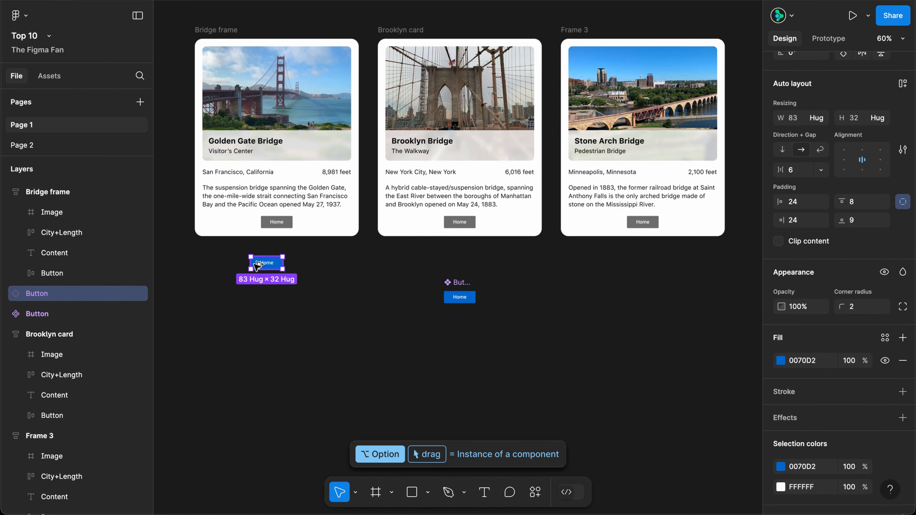
key("super+x")
left_click(280, 222)
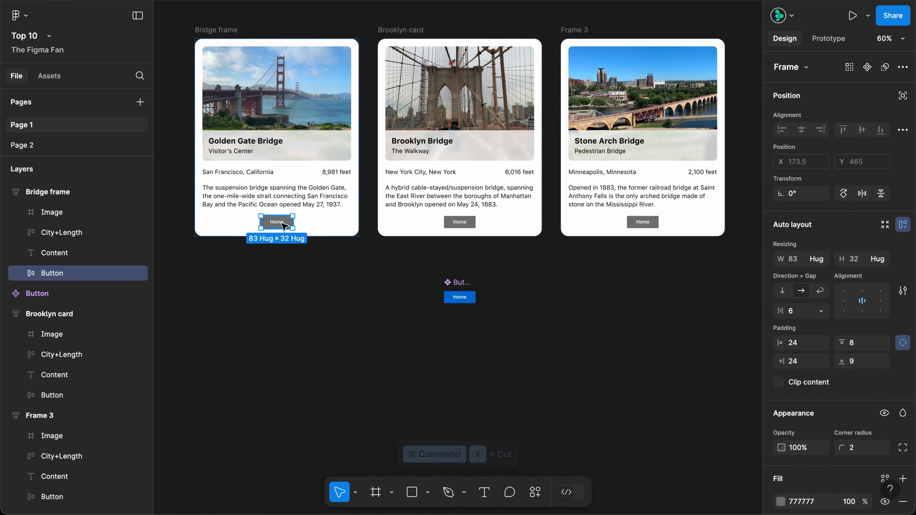
key("super+alt+a")
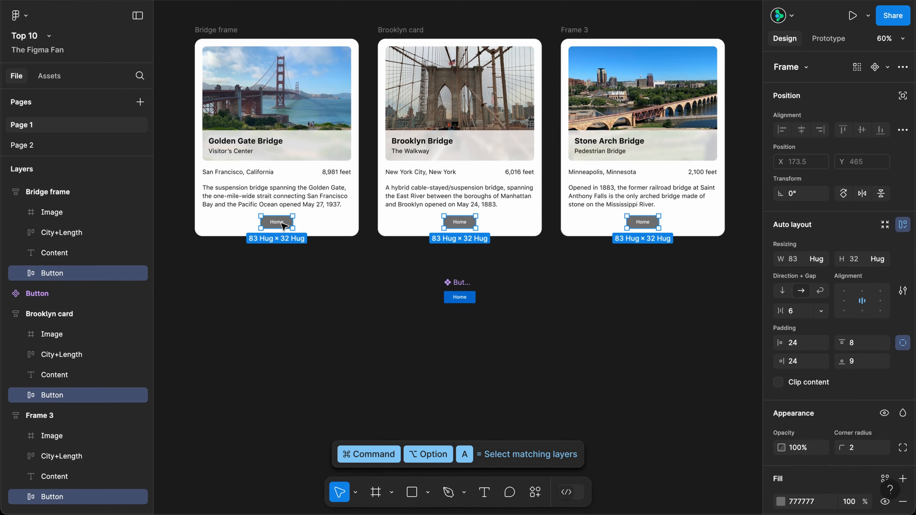
key("super+shift+r")
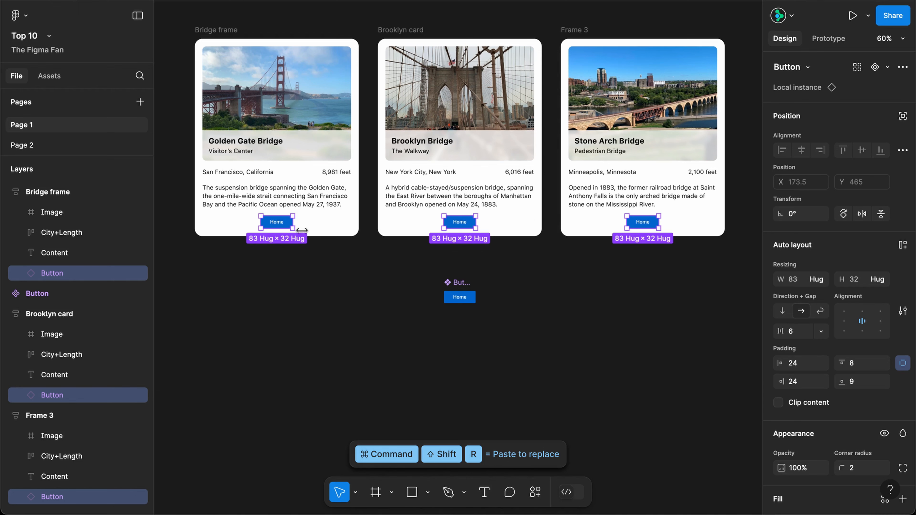
Set the main button component's corner radius to 20
left_click(445, 283)
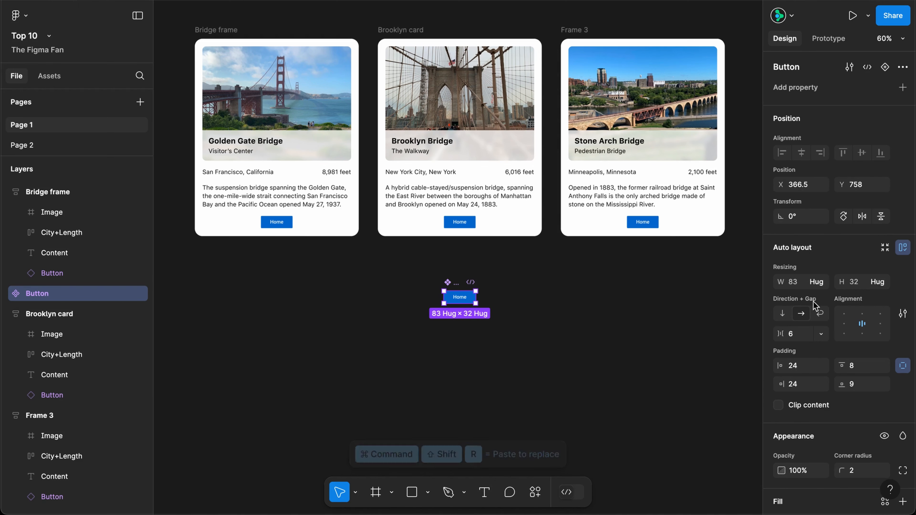
scroll(865, 275, "down", 6)
left_click(876, 238)
type("20")
key("Return")
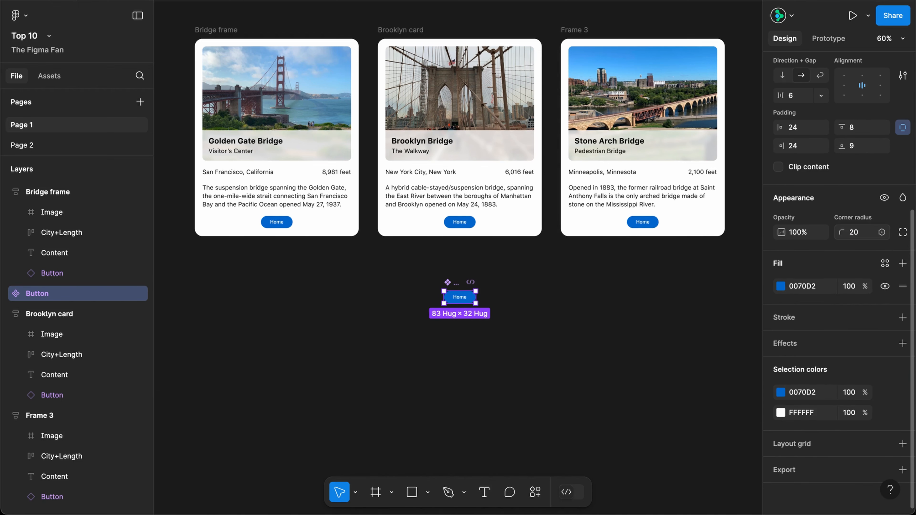
Change the main button component's label text to "New Home Button"
double_click(462, 299)
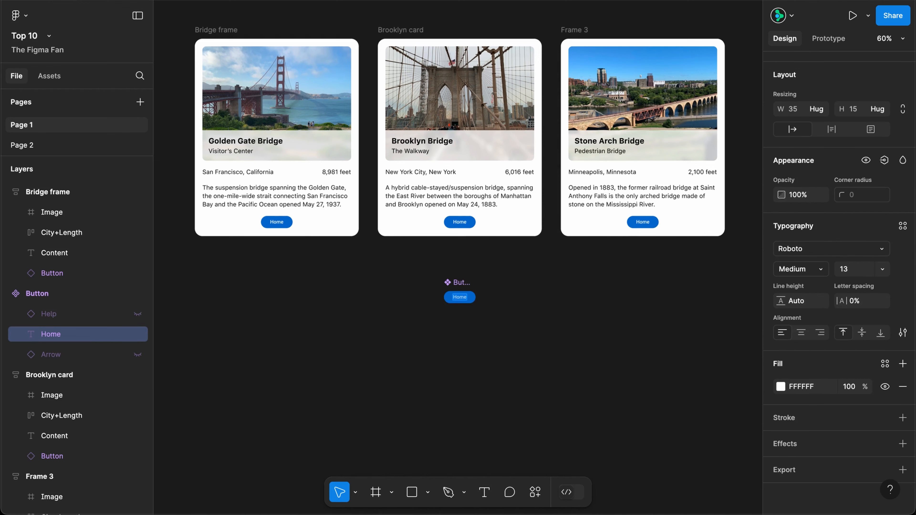
type("New Home Button")
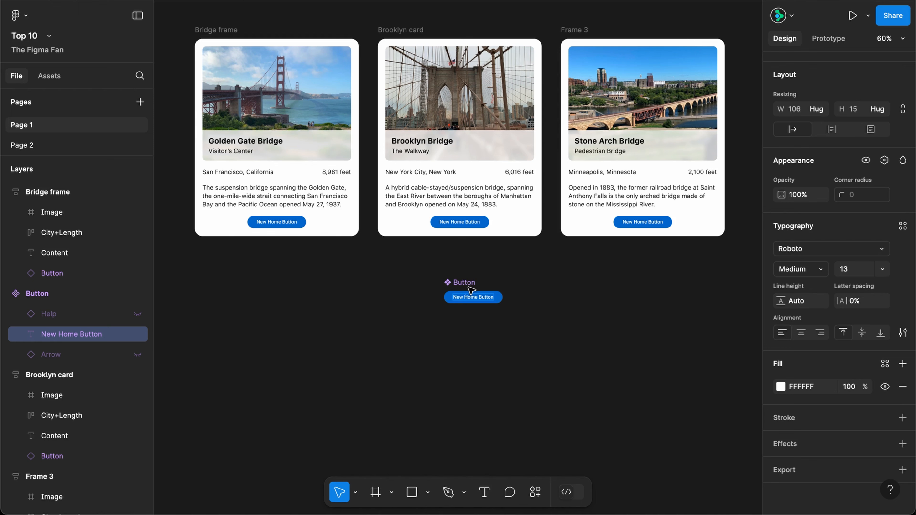
key("Escape")
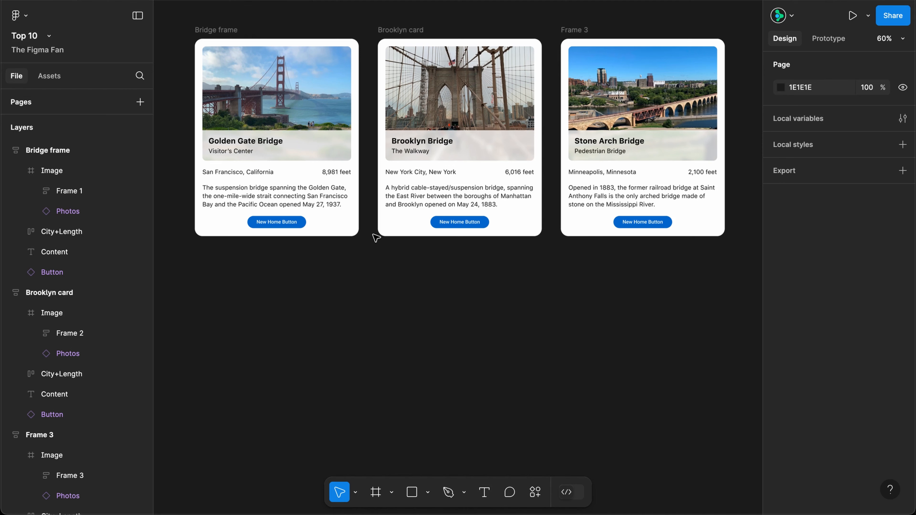
Select the translucent title frames on all three cards and bulk rename them to "Bridge name"
left_click(335, 160, "super")
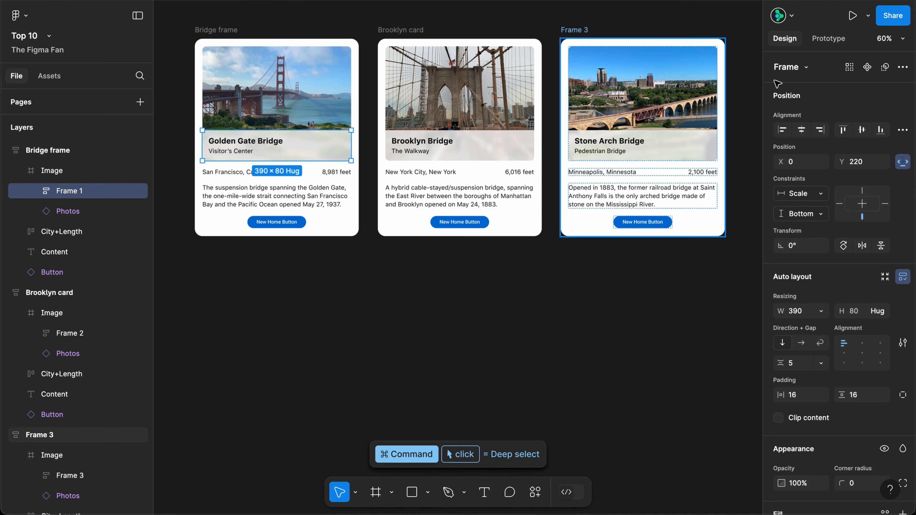
left_click(849, 68)
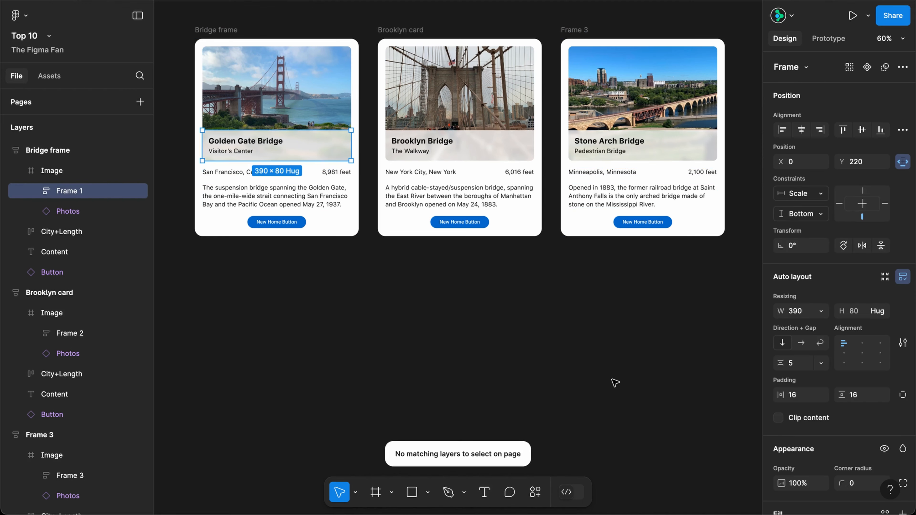
left_click(503, 153, "shift+super")
left_click(703, 148, "shift+super")
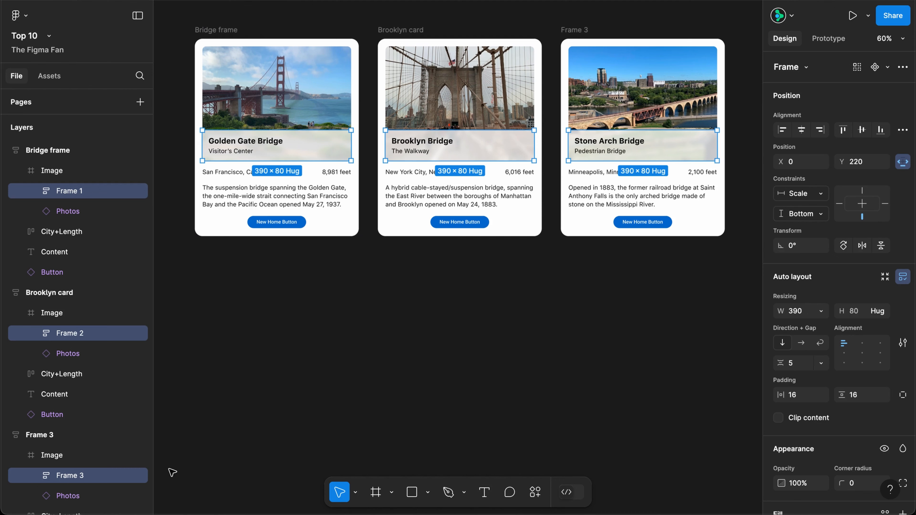
key("super+r")
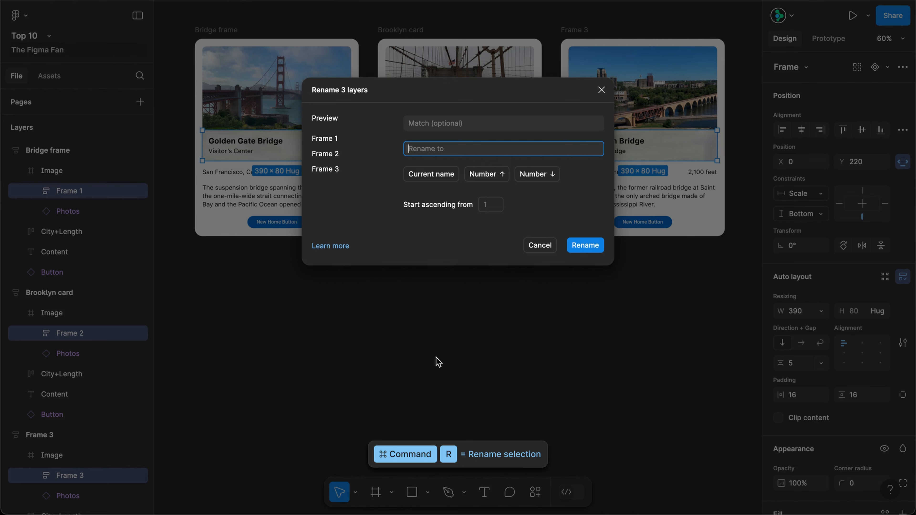
type("Bri")
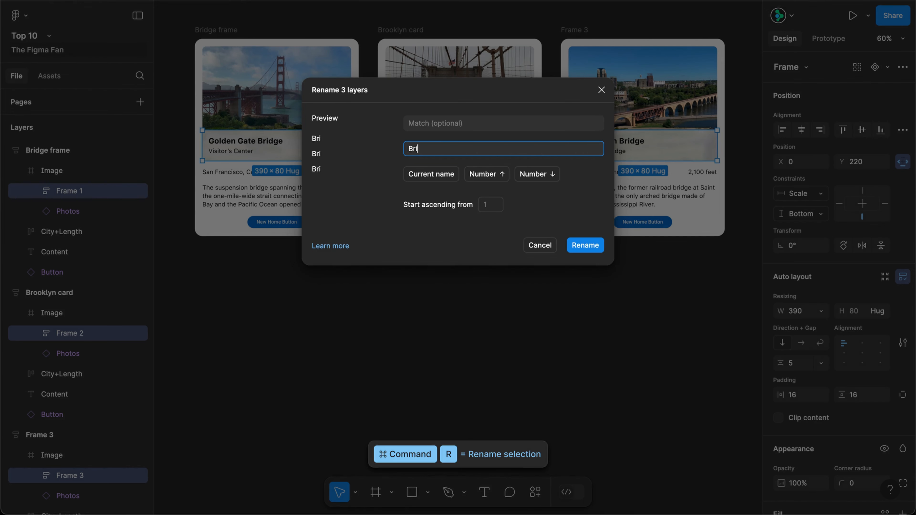
type("dge name")
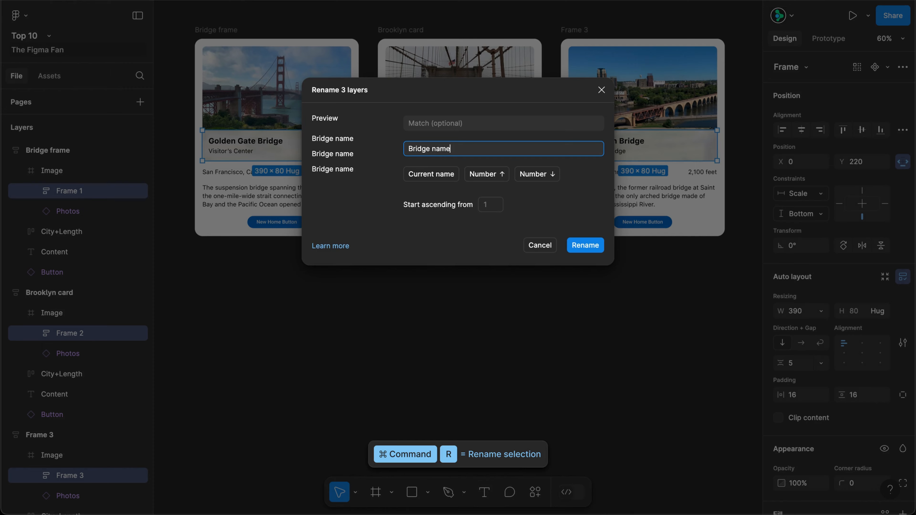
key("Return")
left_click(436, 358)
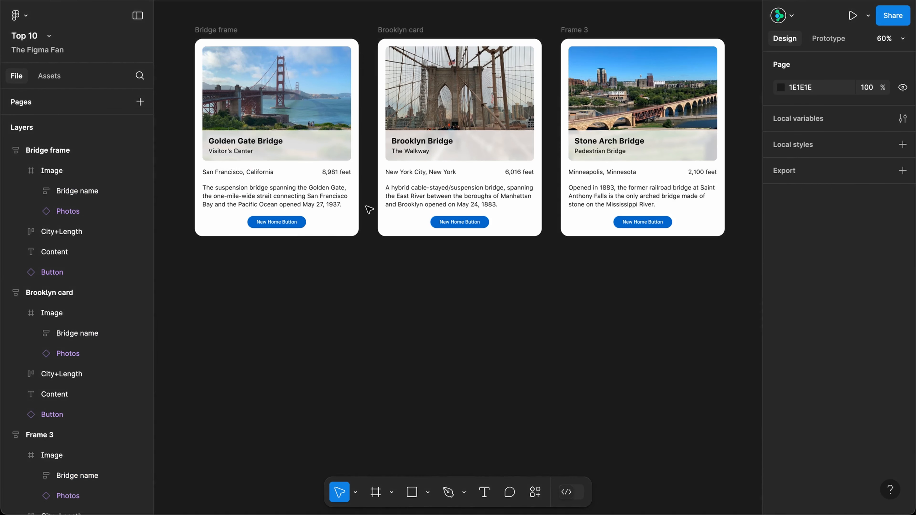
Select the matching Bridge name frames on all three cards, set their fill opacity to 50%, and restore it to 80%
left_click(337, 153, "super")
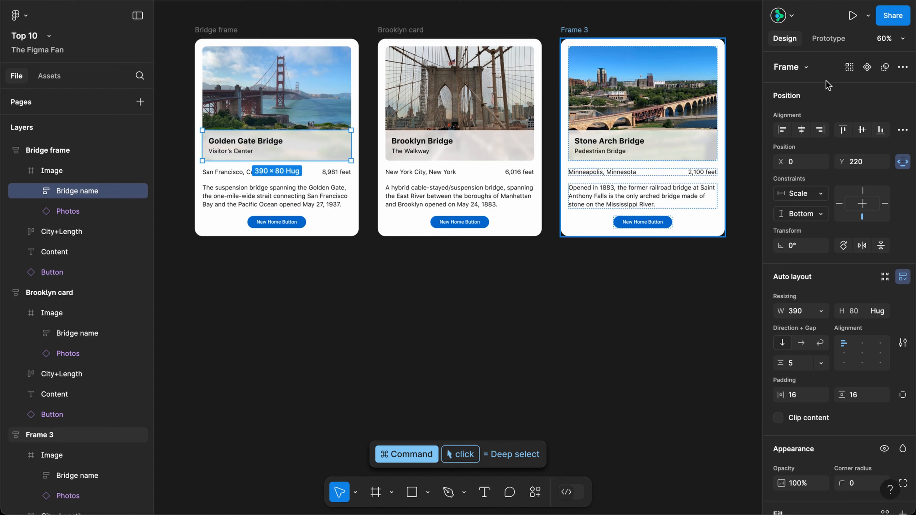
key("super+alt+a")
scroll(860, 176, "down", 7)
scroll(860, 175, "down", 1)
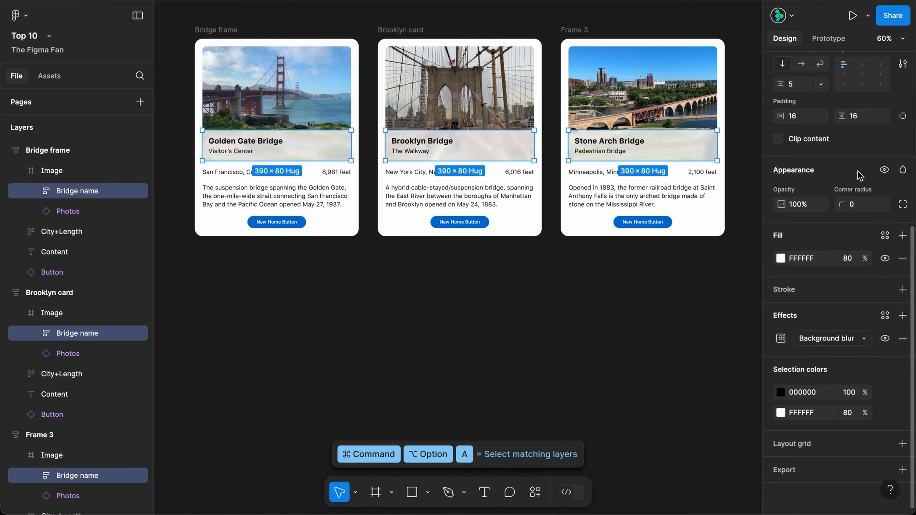
left_click(856, 258)
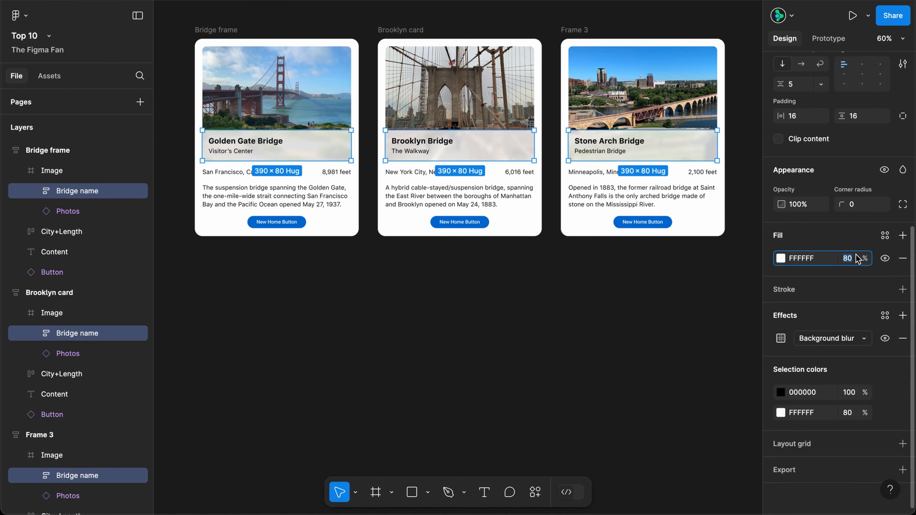
type("50")
key("Return")
type("80")
key("Return")
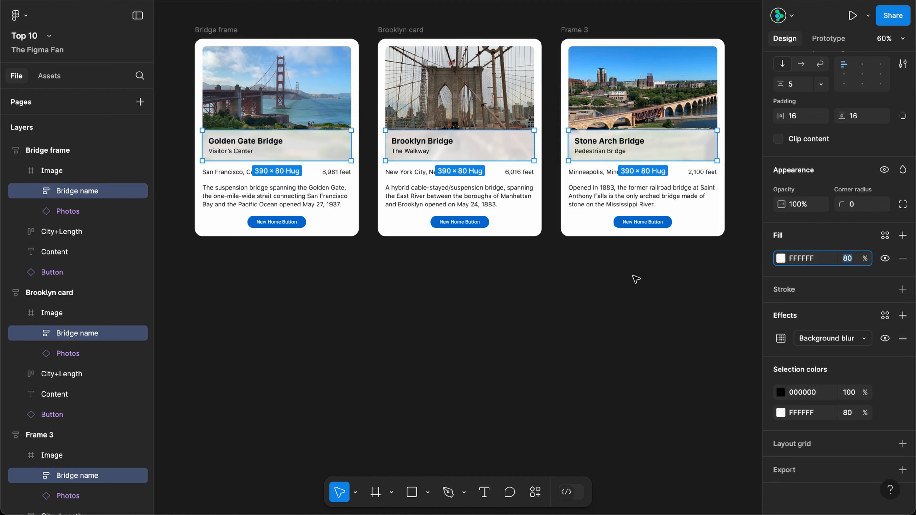
Bulk rename all three top-level card frames to "Card $nn" with two-digit ascending numbers starting from 1
key("super+a")
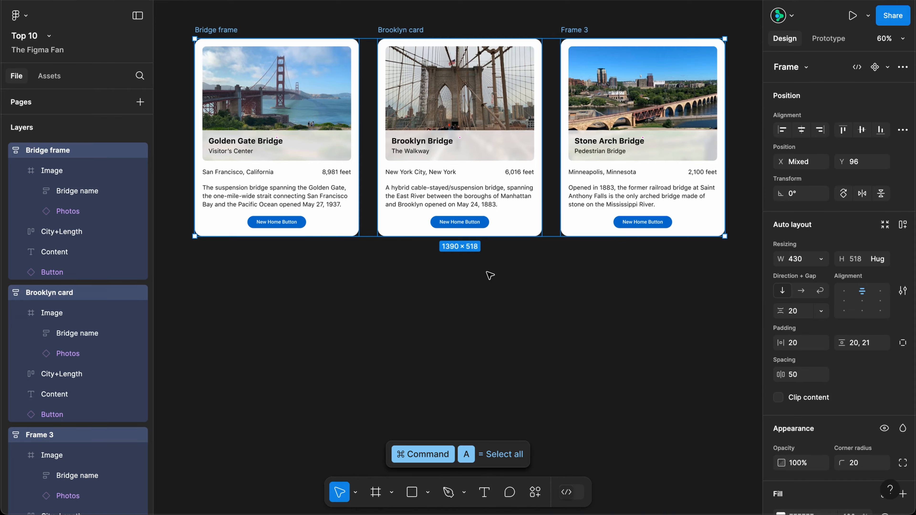
key("super+r")
type("Card")
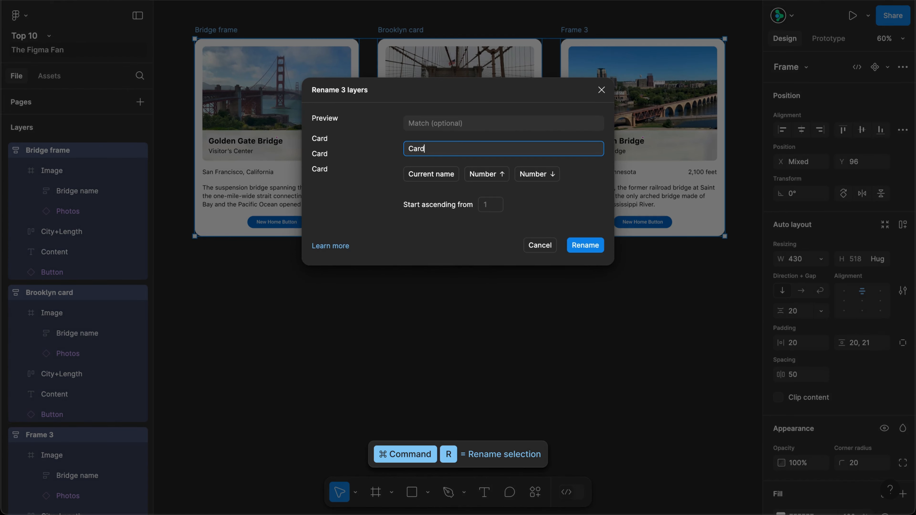
left_click(488, 180)
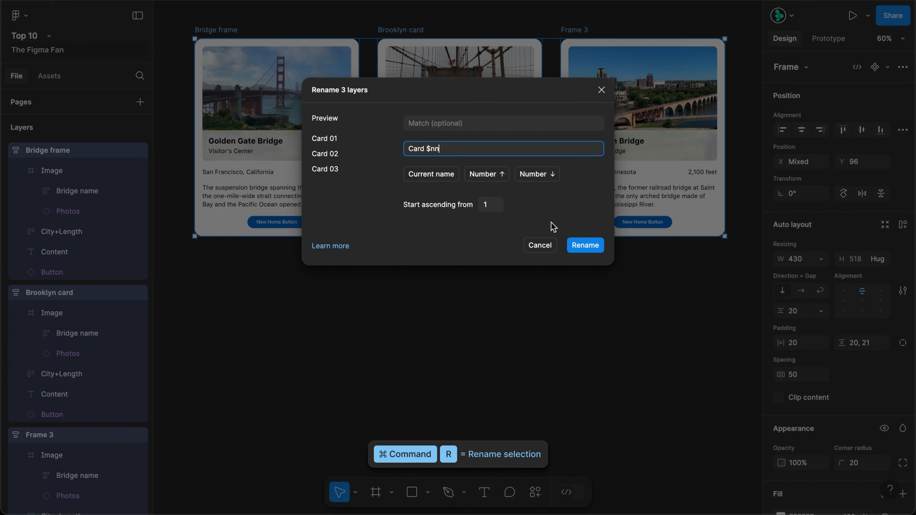
left_click(588, 246)
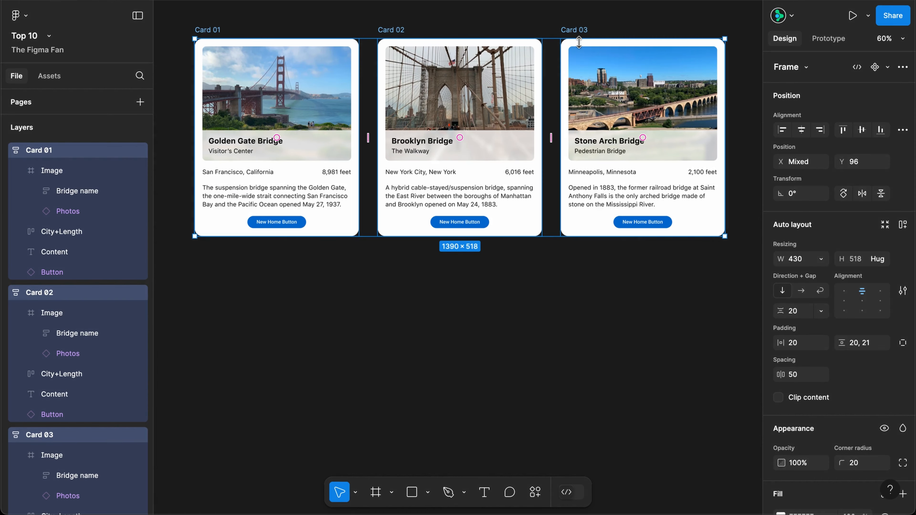
Bulk rename the three card frames to "Card $N" with descending numbers stopping at 1
key("super+r")
type("Card")
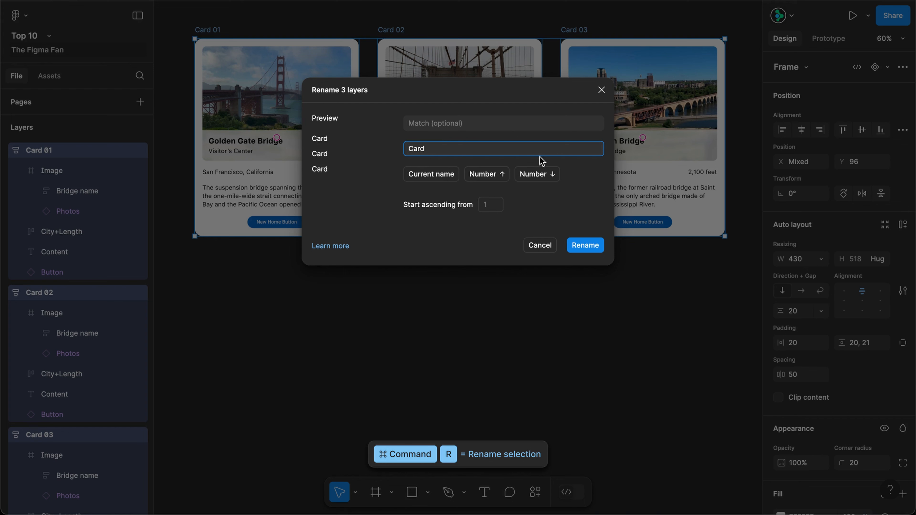
left_click(538, 175)
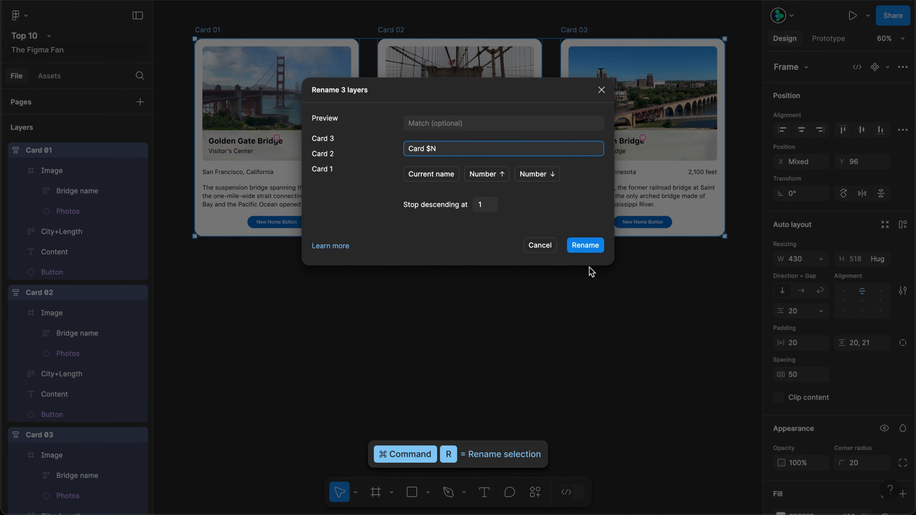
left_click(582, 246)
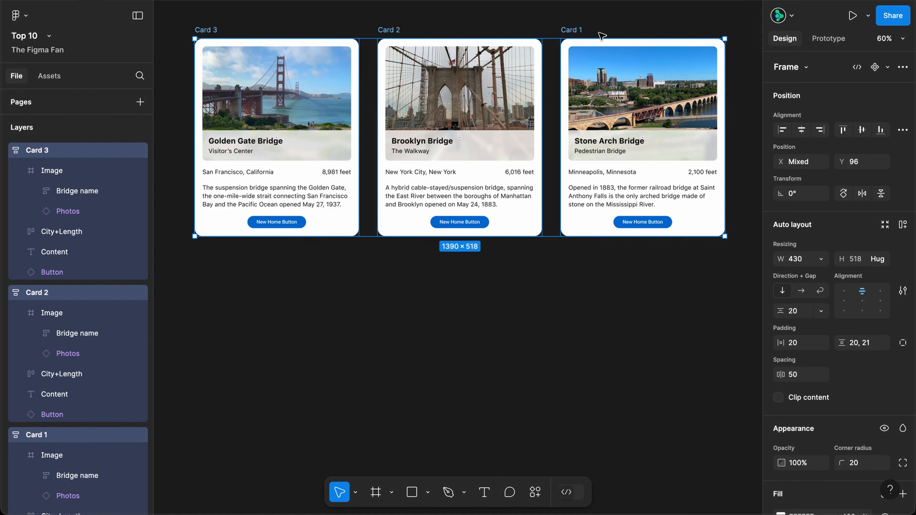
left_click(477, 309)
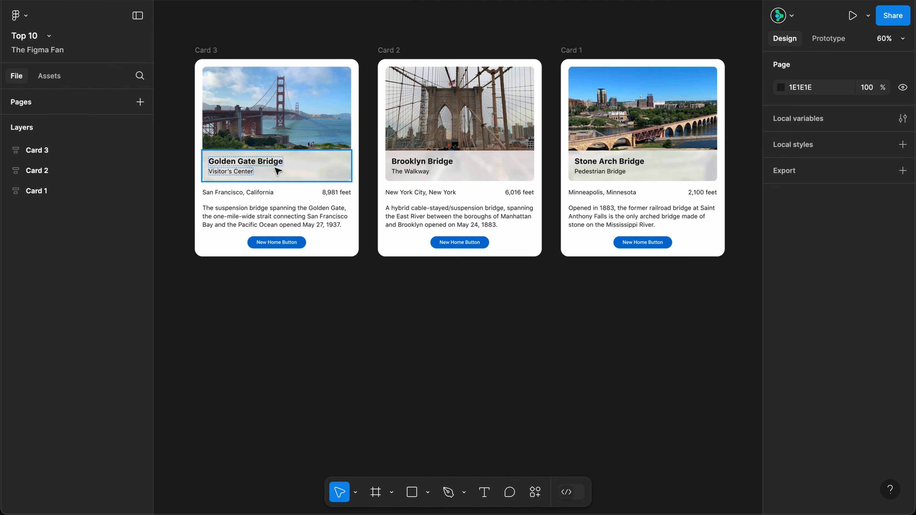
Starting from the Golden Gate Bridge title, try selecting matching layers, then select all text with the same font
left_click(273, 165, "super")
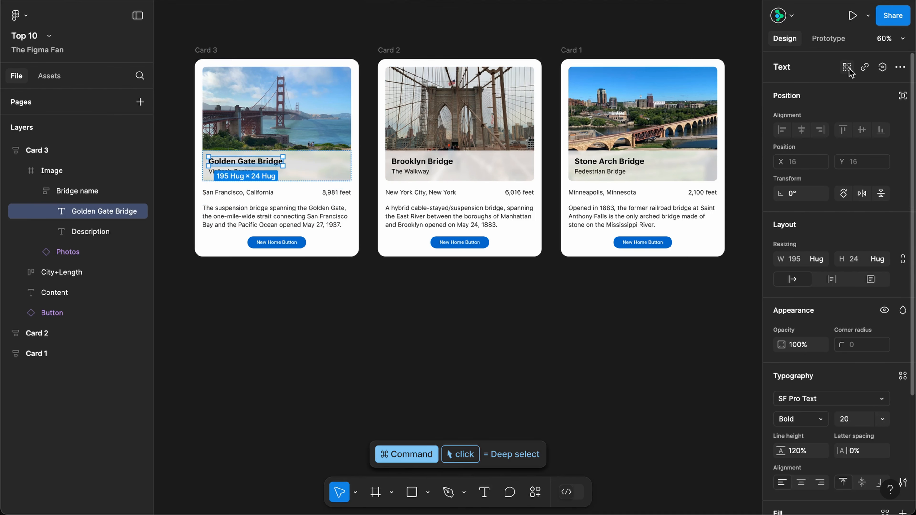
left_click(849, 71)
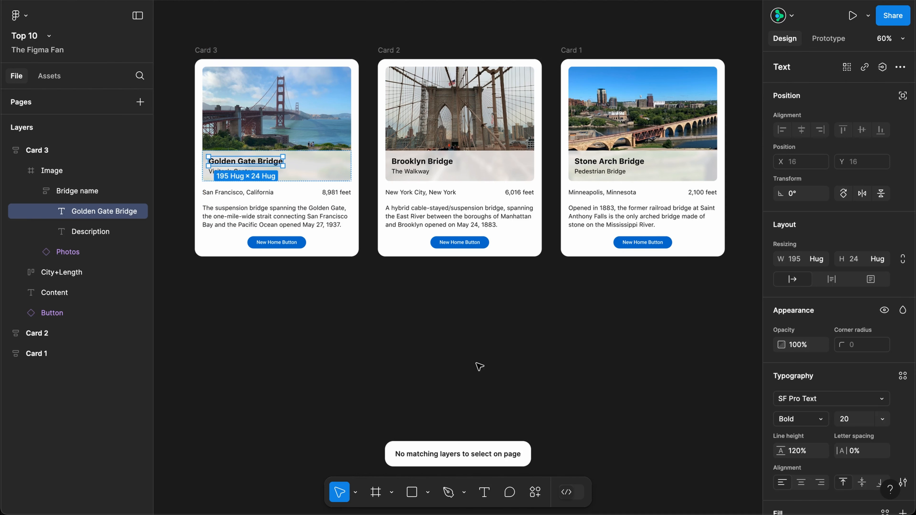
key("super+slash")
type("select")
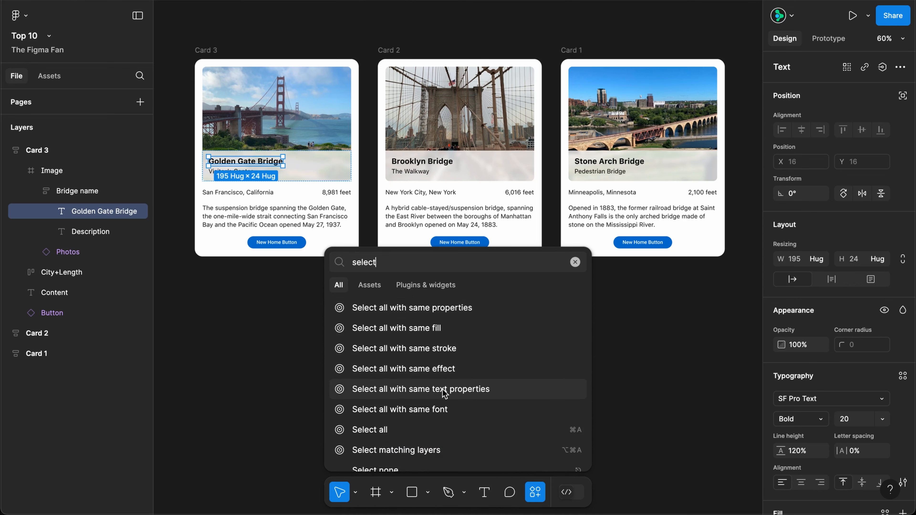
left_click(442, 413)
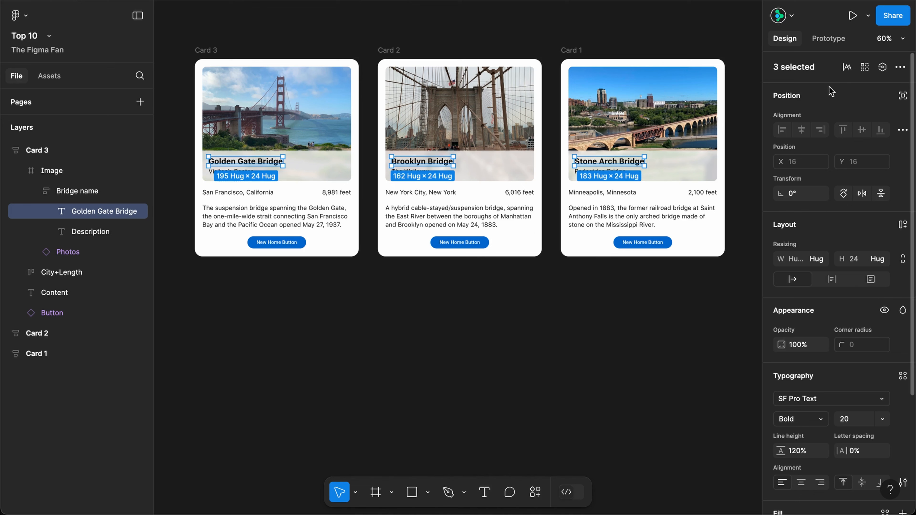
Multi-edit the selected titles on all three cards to read "Bridge name"
left_click(847, 70)
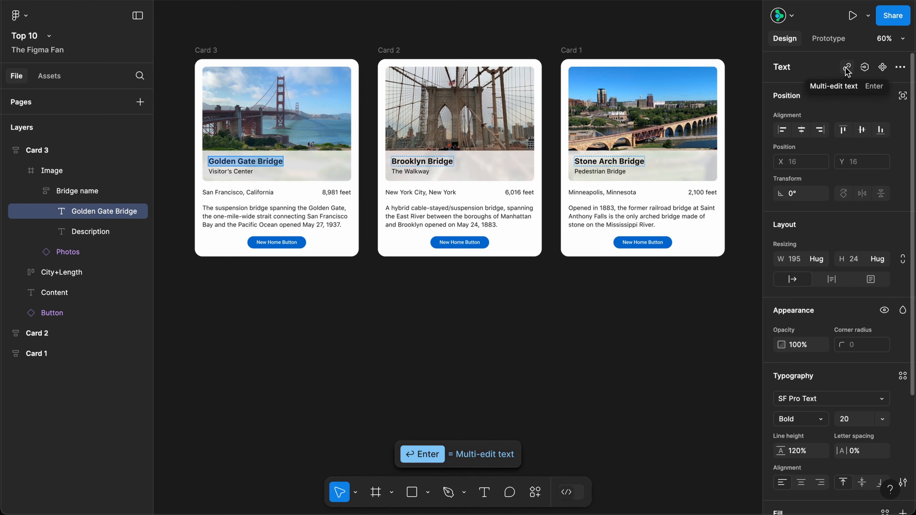
type("Bridge name")
key("Escape")
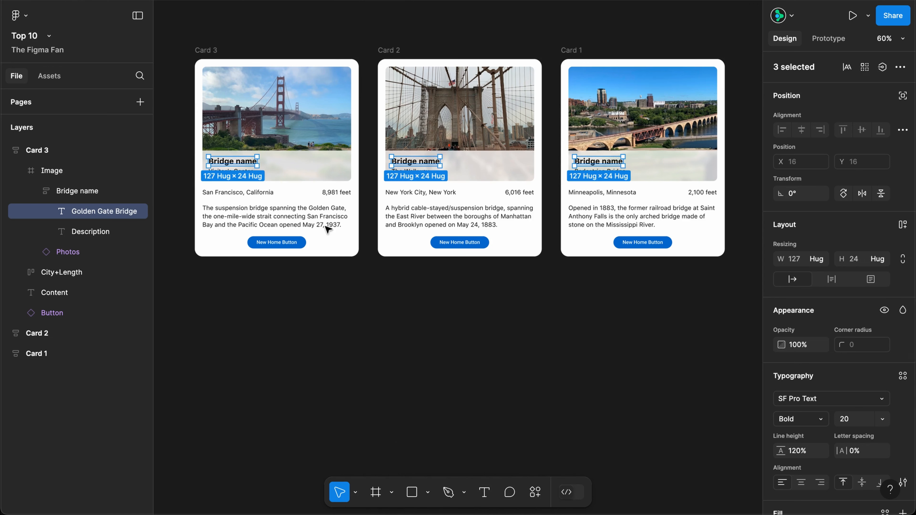
Select all text layers that share the same font as the San Francisco, California text
left_click(271, 194)
key("super+slash")
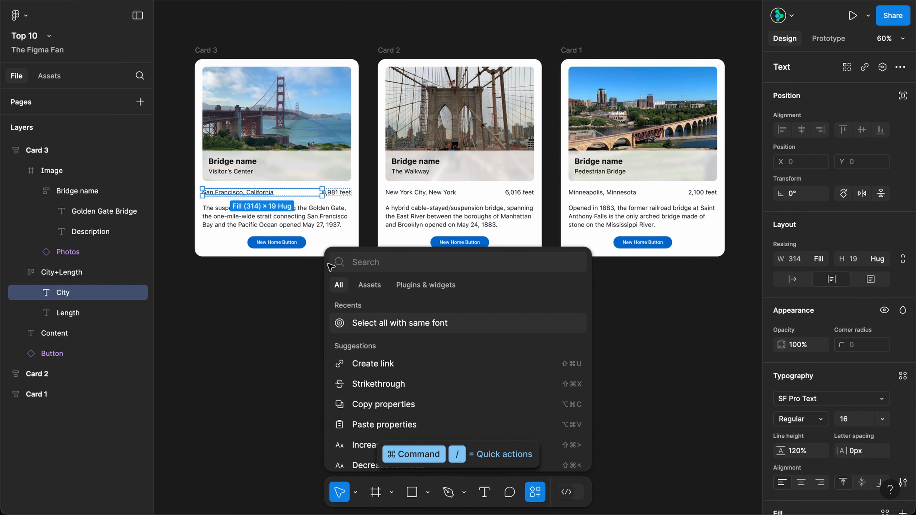
left_click(388, 323)
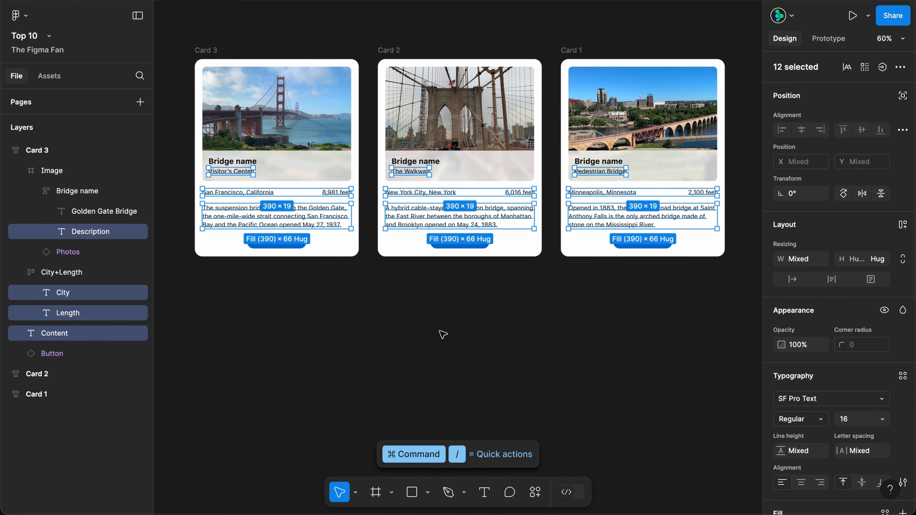
Select all layers with the same fill as the first card's New Home Button
left_click(277, 246)
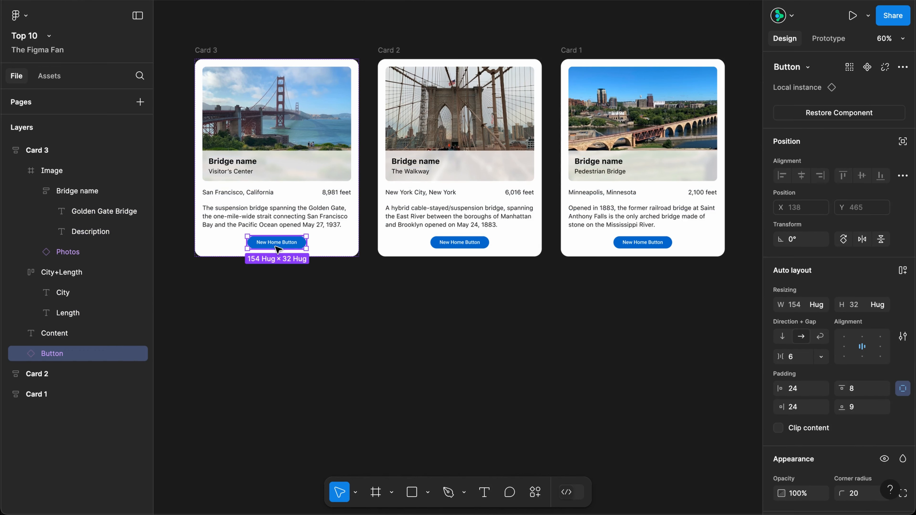
key("super+slash")
type("select")
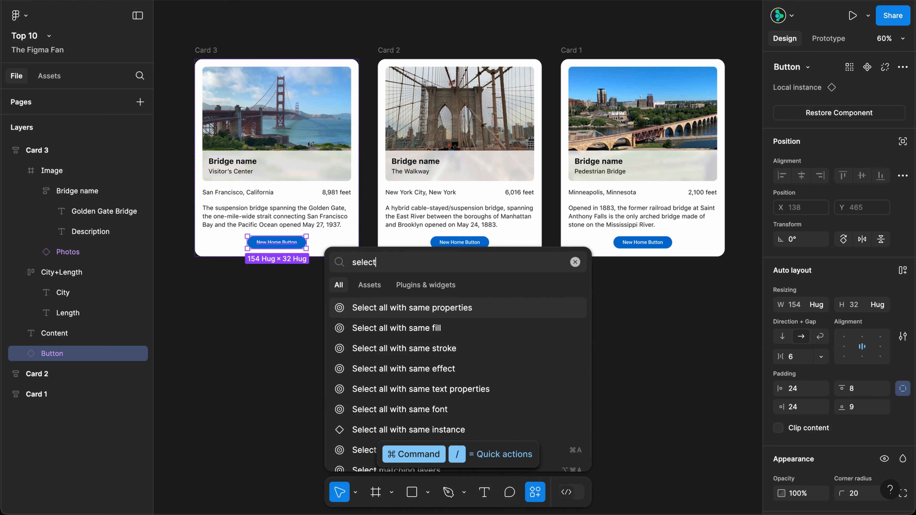
left_click(376, 329)
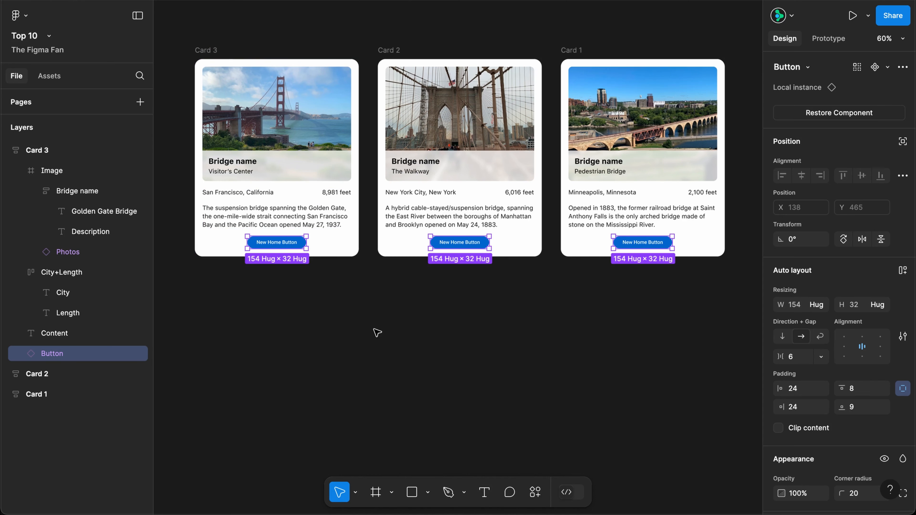
Select all layers with the same fill as the first card's translucent title frame
left_click(319, 177)
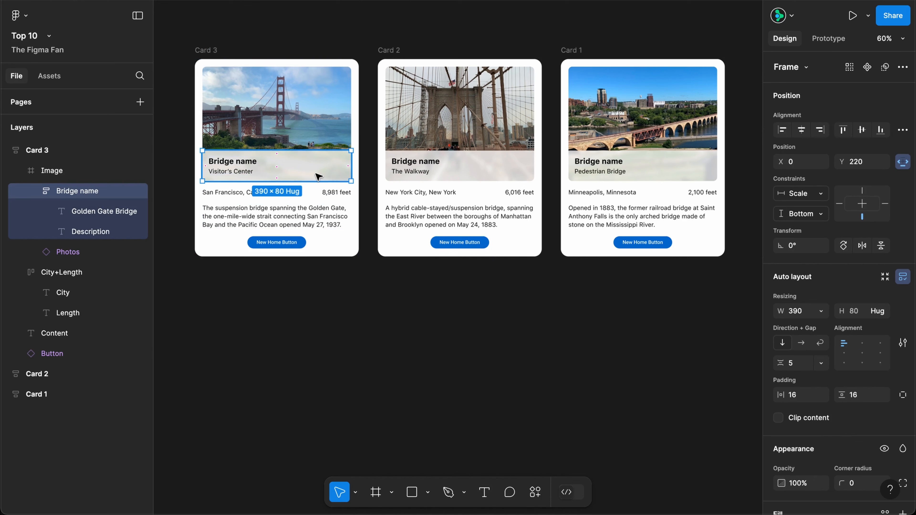
key("super+slash")
left_click(446, 325)
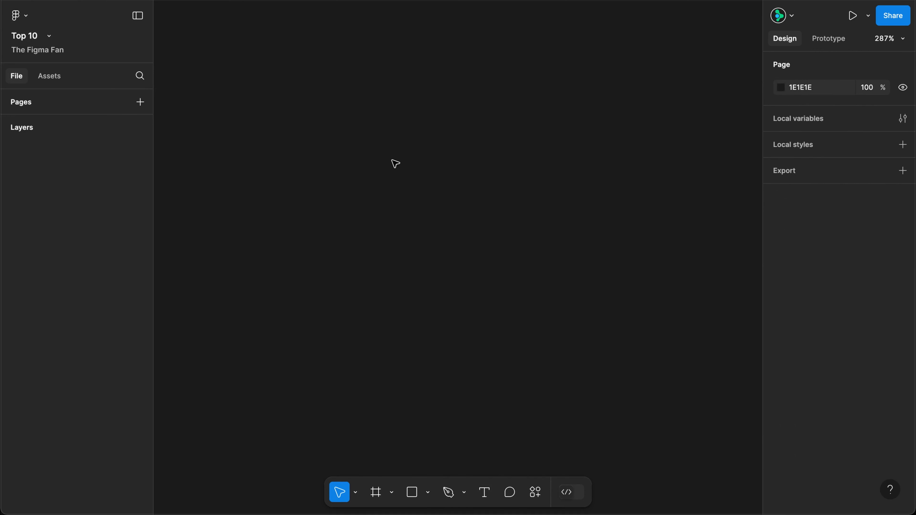
Draw a 20 × 20 square and a separate 5 × 20 rectangle beside it on the empty canvas
key("r")
left_click_drag(378, 111, 415, 147)
key("r")
left_click_drag(442, 110, 451, 146)
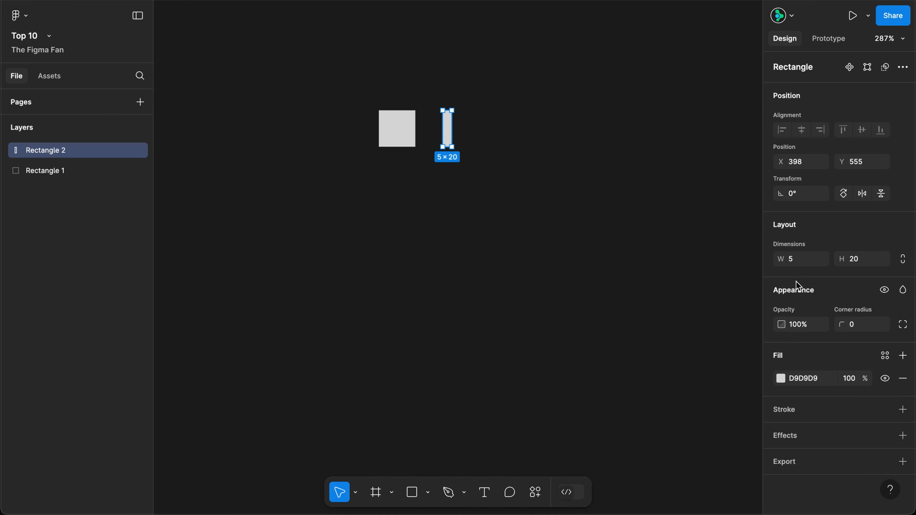
Make the narrow rectangle a 2-wide bar filled with FFFFFF and centre it over the square
left_click(800, 258)
type("2")
key("Return")
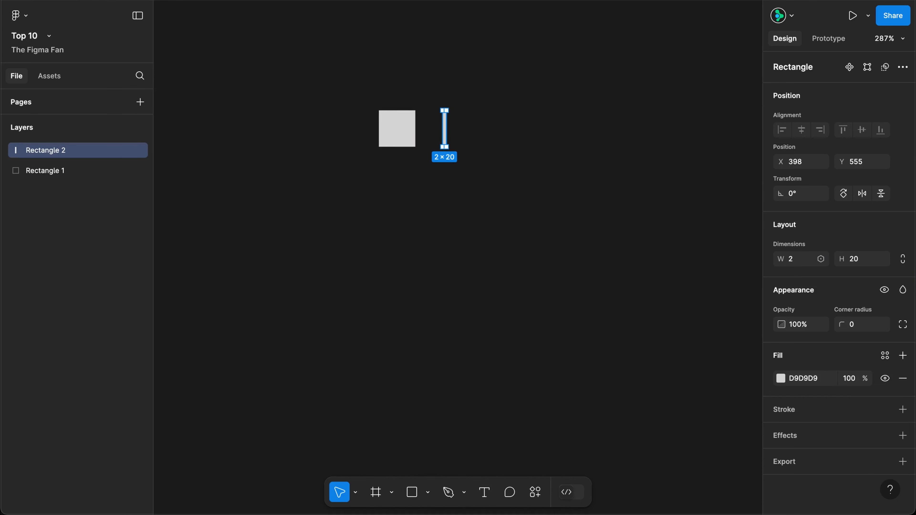
left_click(819, 384)
type("ffffff")
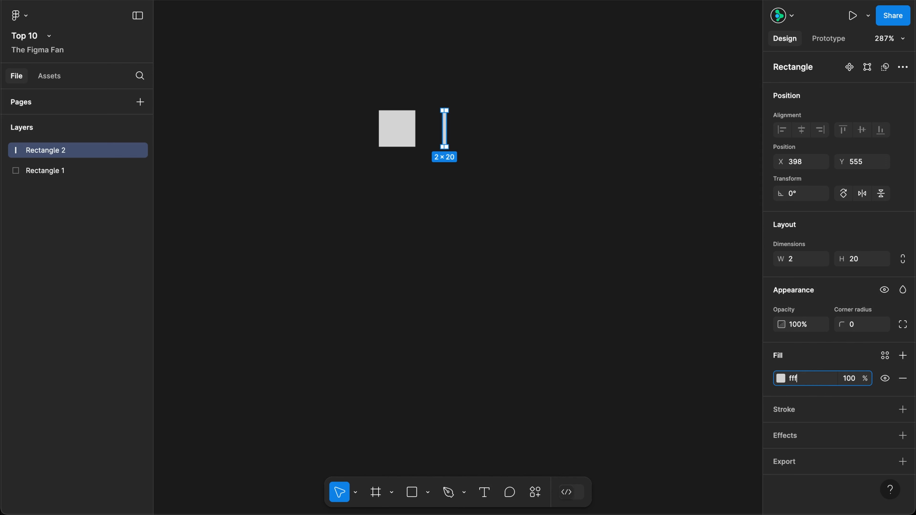
key("Return")
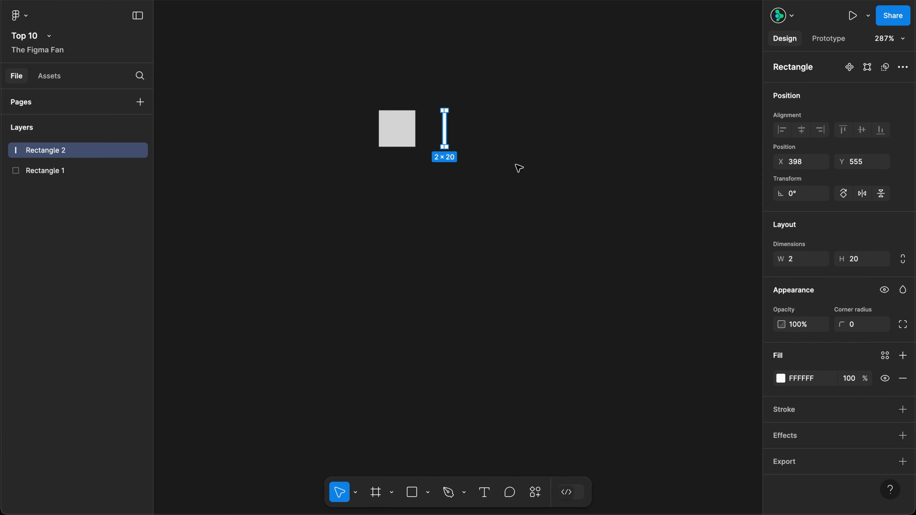
left_click_drag(444, 129, 400, 131)
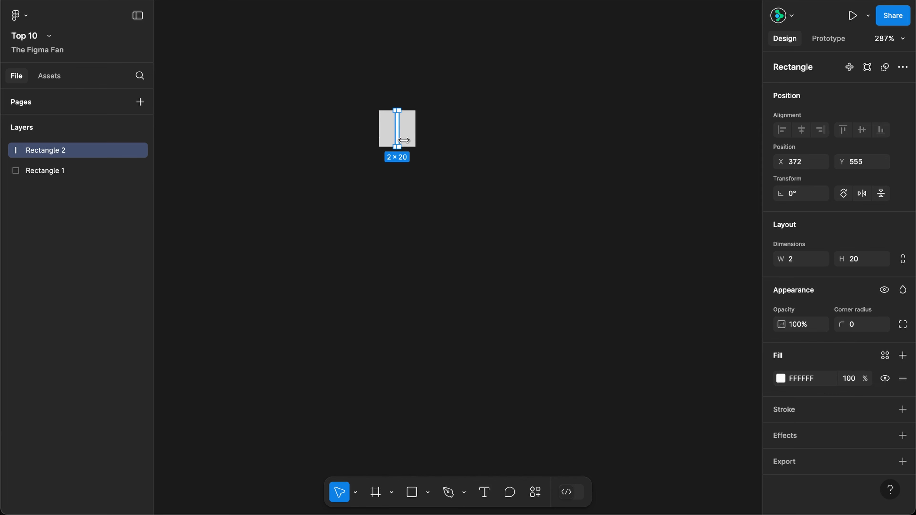
Duplicate the square with its bar, rotate the copy to 30°, and place it corner to corner with the original
key("super+a")
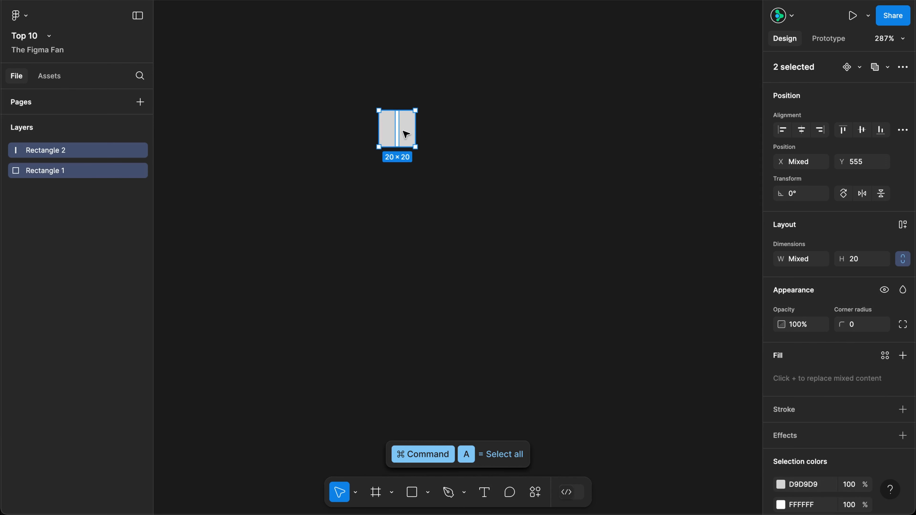
left_click_drag(405, 133, 344, 156)
left_click(799, 194)
type("30")
key("Return")
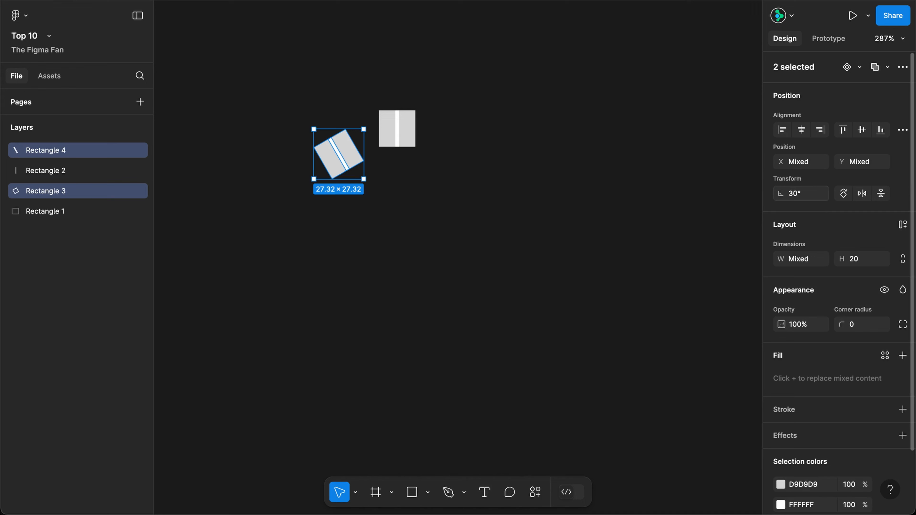
left_click_drag(357, 154, 370, 140)
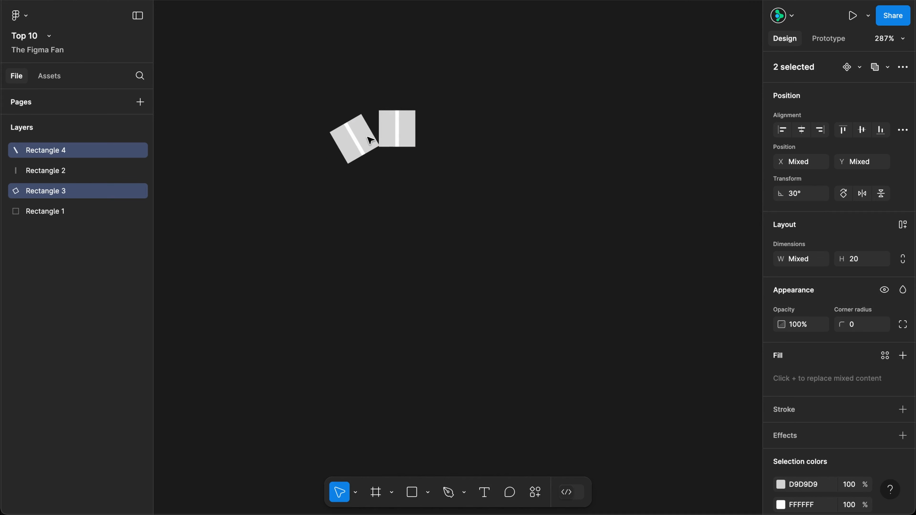
Repeat the rotated duplicate until 12 square-and-bar pairs form a closed ring
key("super+d")
key("super+d")
key("super+d")
key("super+d")
key("super+d")
key("super+d")
key("super+d")
key("super+d")
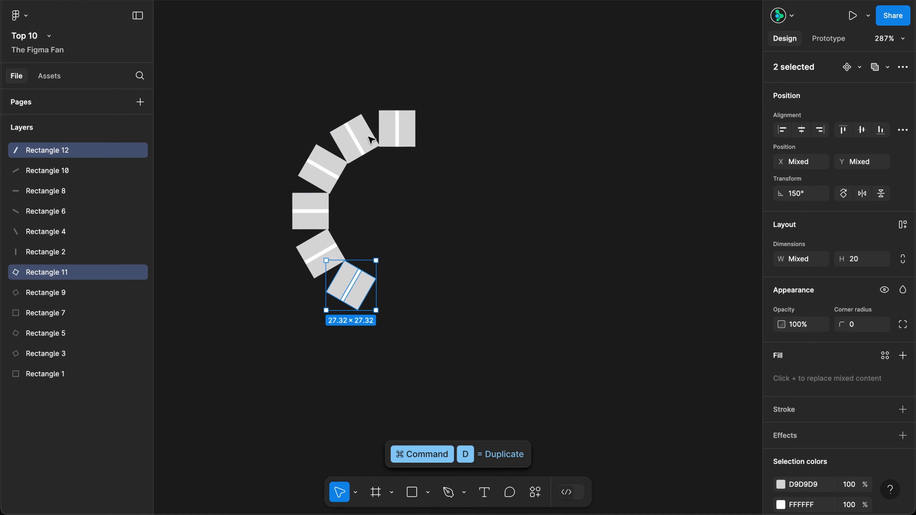
key("super+d")
key("super+d")
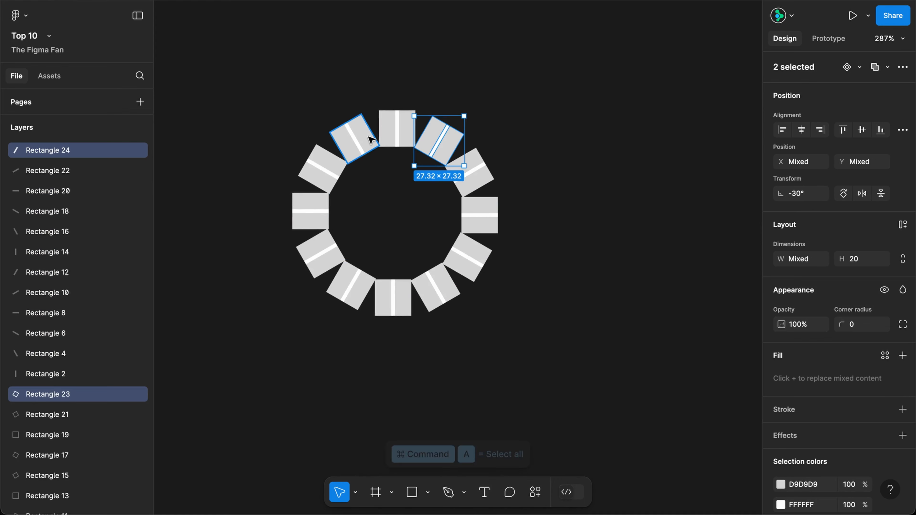
Duplicate the entire ring in place and rotate the copy by 15° to fill the gaps
key("super+a")
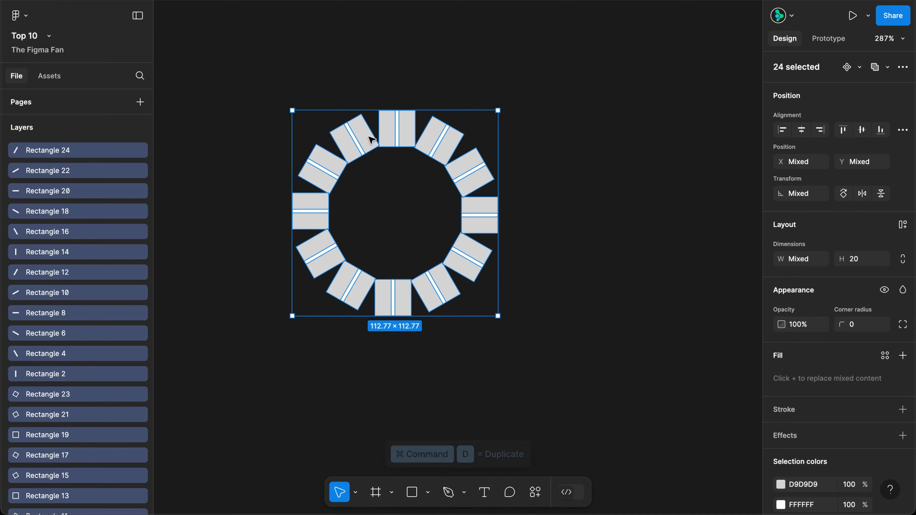
key("super+d")
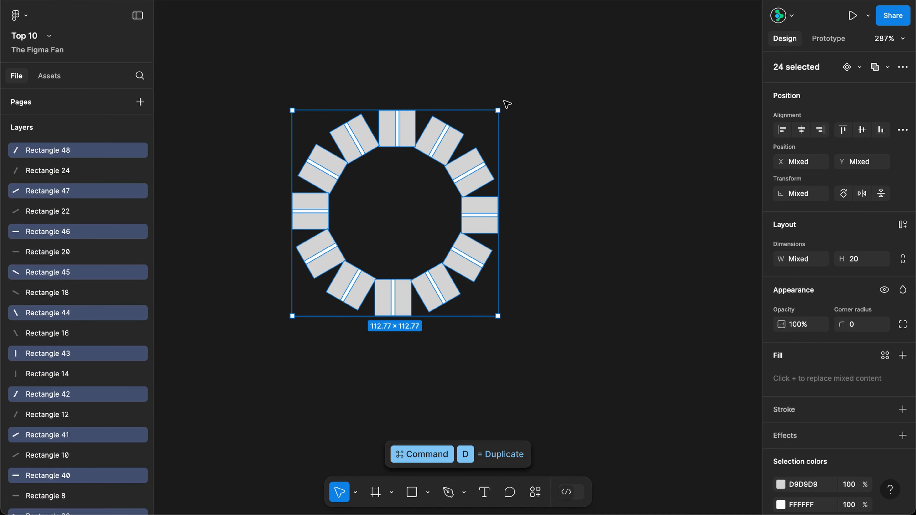
left_click_drag(503, 104, 458, 90)
left_click(458, 89)
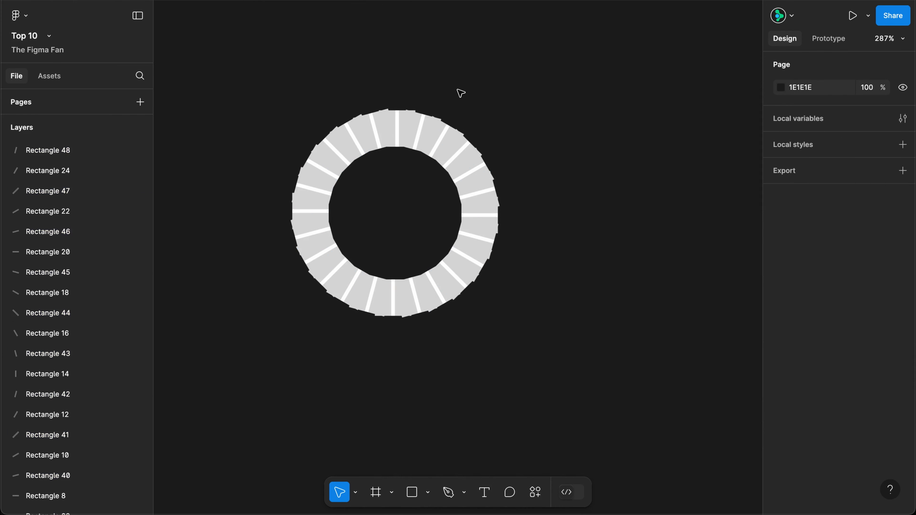
Select every grey square in the ring by its matching fill and delete them all
left_click(388, 132)
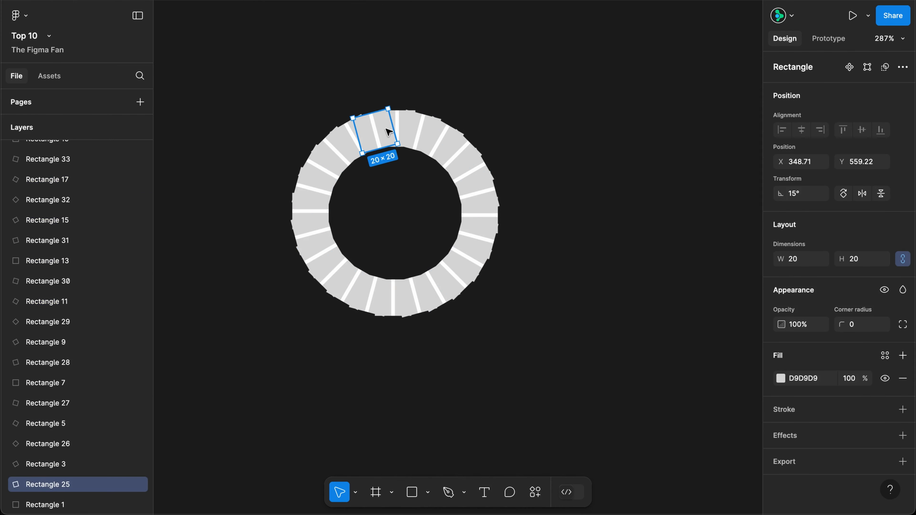
key("super+slash")
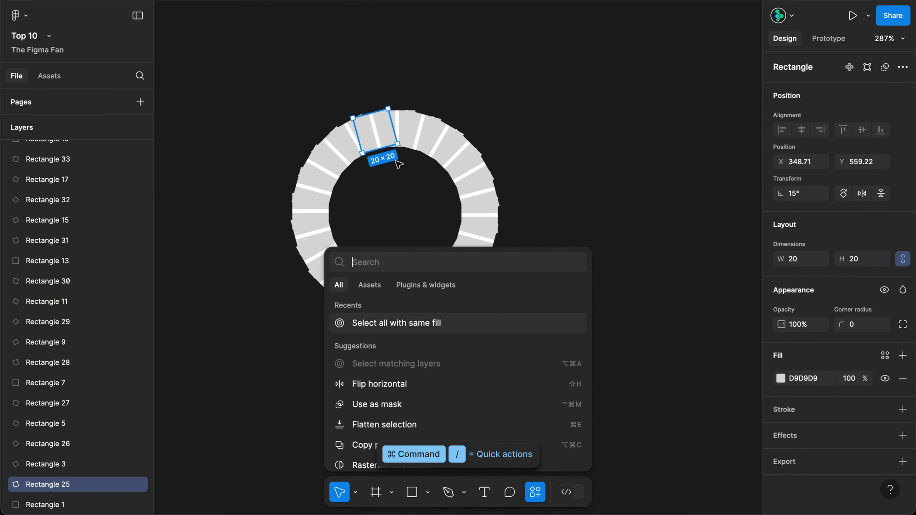
left_click(394, 324)
key("Delete")
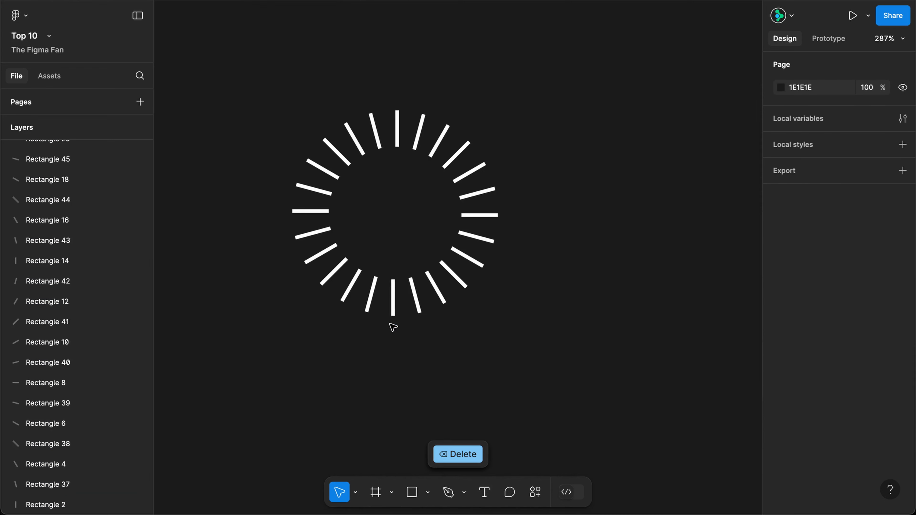
Wrap all the white bars in a frame named "Dial" and move it to X 359, Y 569
key("super+a")
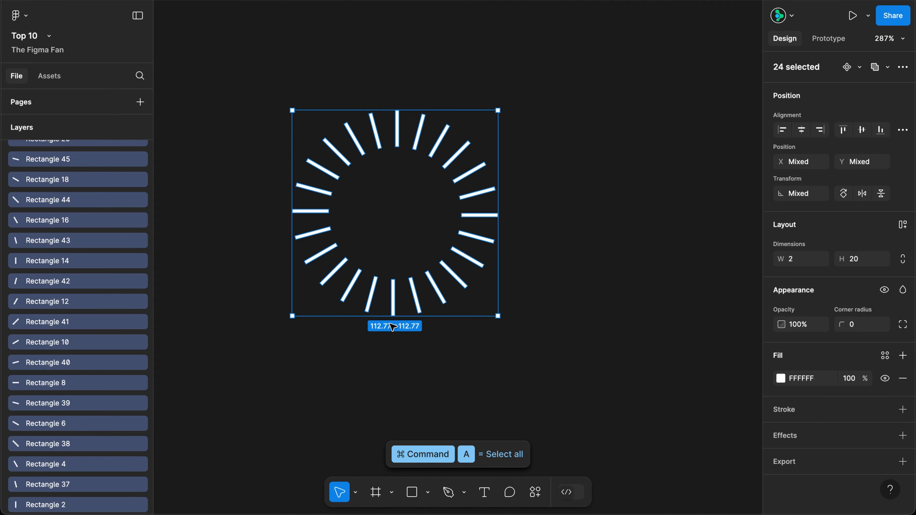
key("super+alt+g")
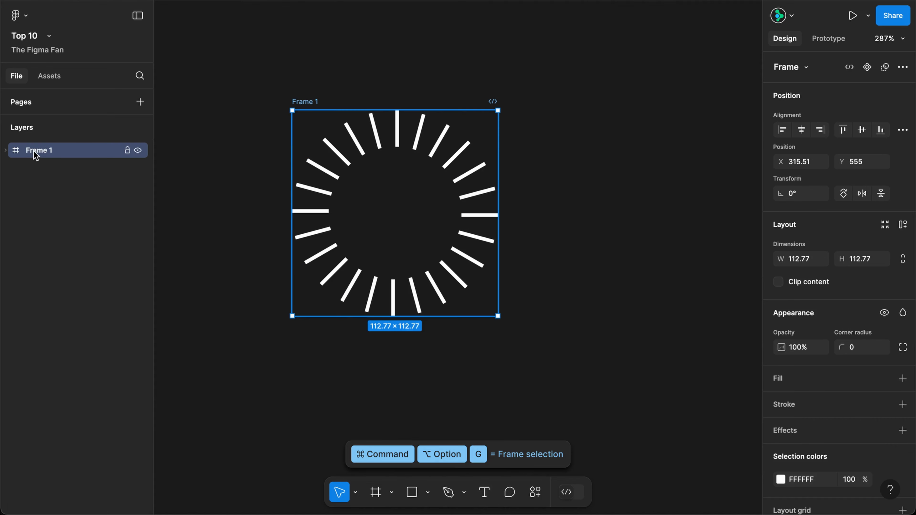
double_click(36, 156)
type("Dial")
key("Return")
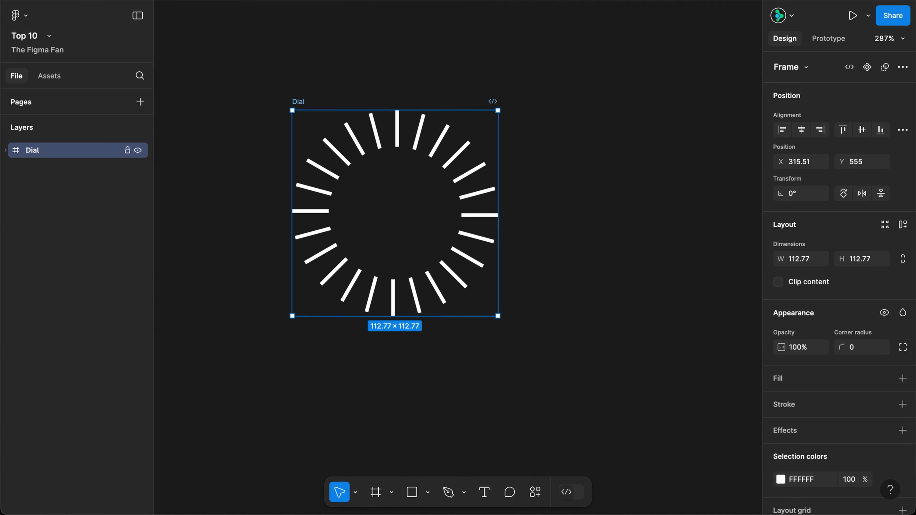
left_click_drag(298, 102, 377, 129)
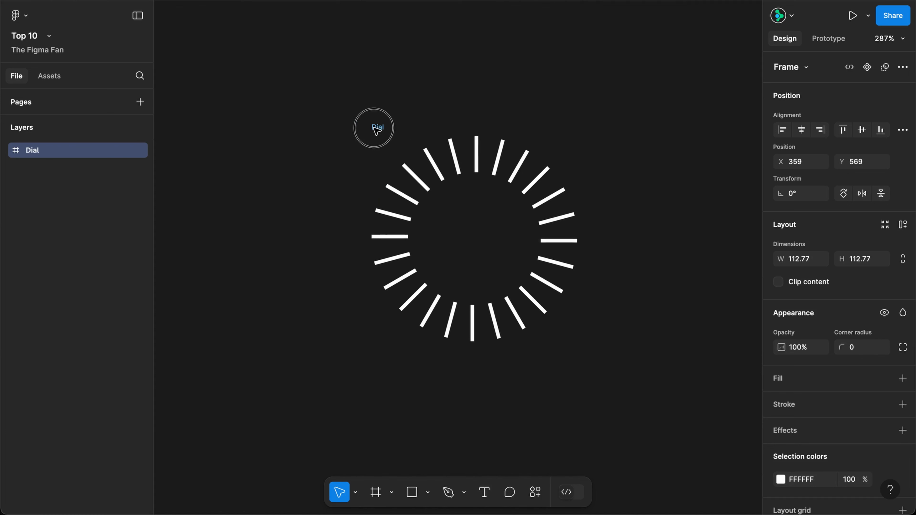
left_click(474, 83)
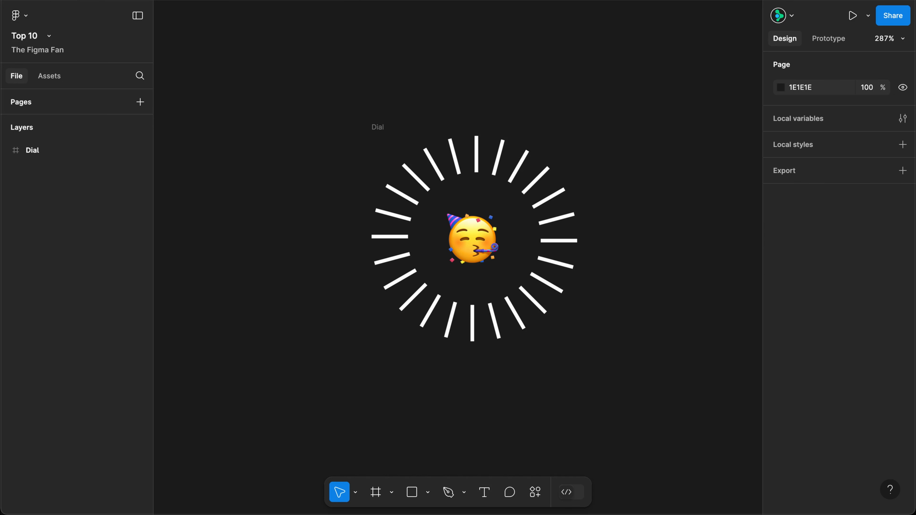